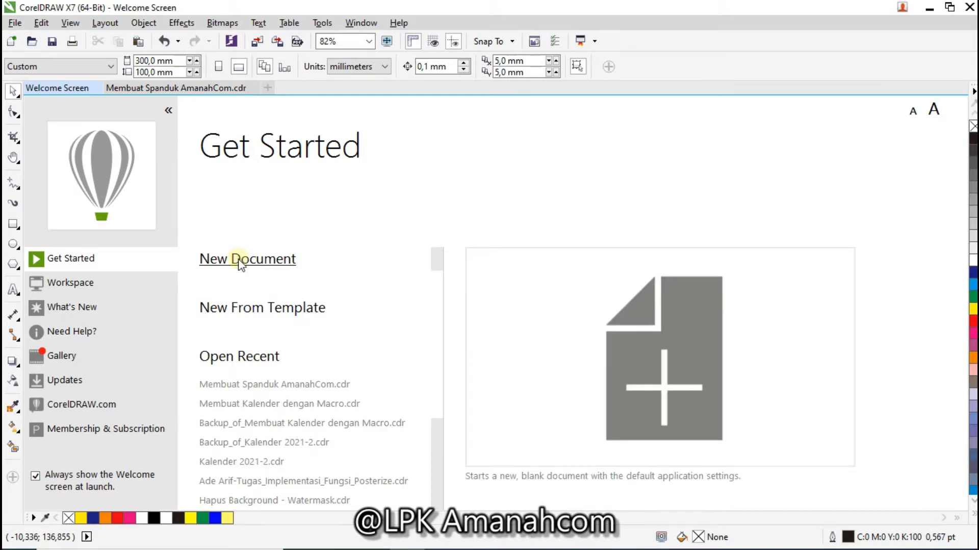
Start a new document and name it BELAJAR SPANDUK
{"action": "left_click", "coordinate": [240, 264]}
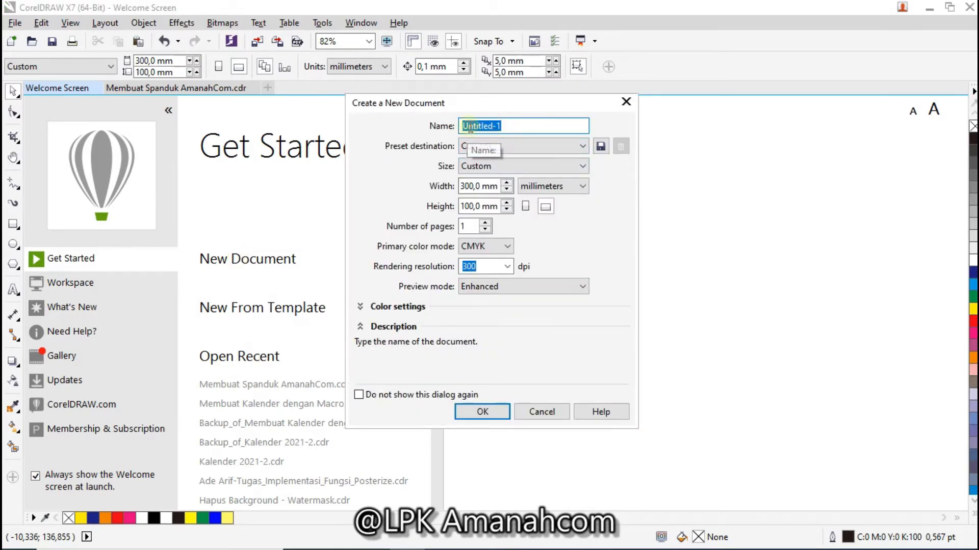
{"action": "type", "text": "BELAJAR SPANDUK"}
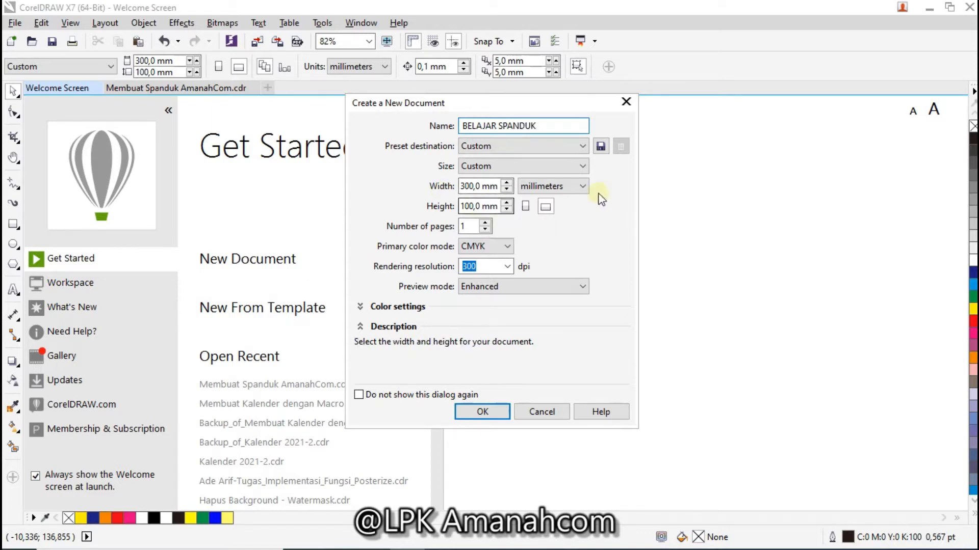
{"action": "left_click", "coordinate": [584, 187]}
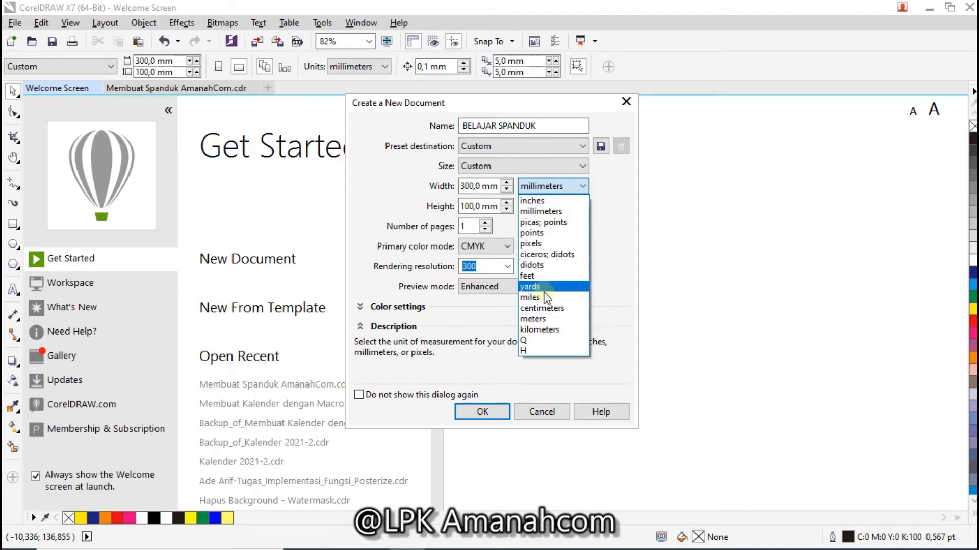
{"action": "left_click", "coordinate": [542, 319]}
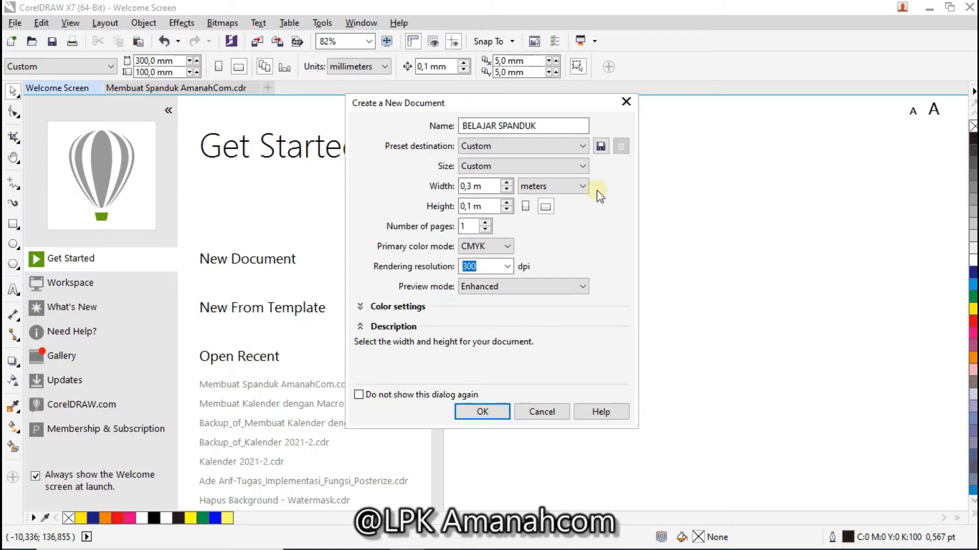
{"action": "left_click", "coordinate": [583, 186]}
{"action": "scroll", "coordinate": [560, 214], "scroll_direction": "up", "scroll_amount": 1}
{"action": "left_click", "coordinate": [563, 211]}
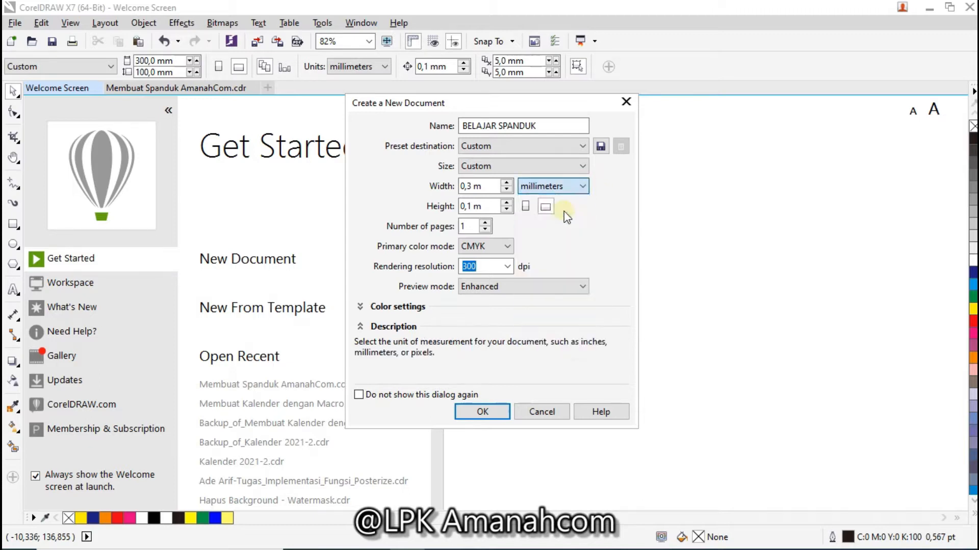
Create the document with a 300 × 100 mm page, CMYK colour mode and 300 dpi resolution
{"action": "left_click", "coordinate": [473, 186]}
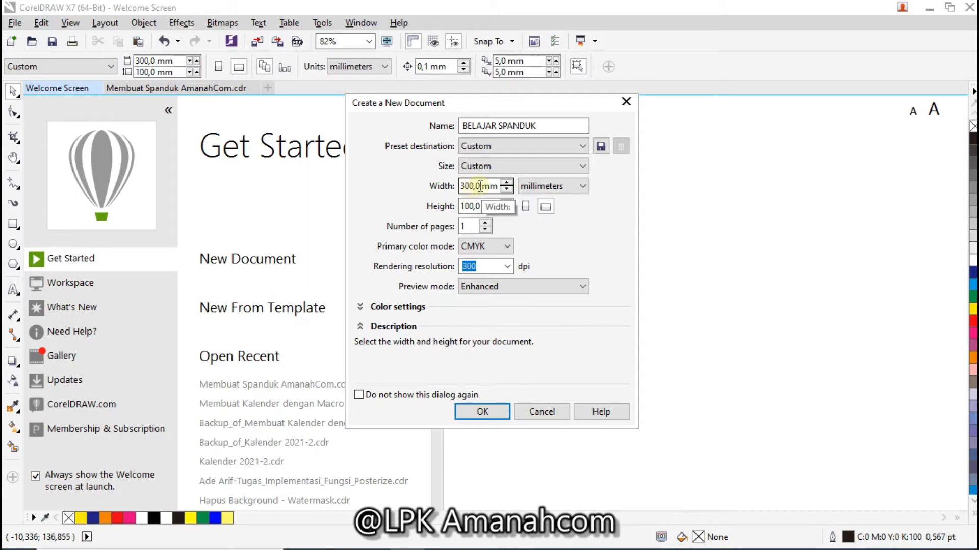
{"action": "left_click", "coordinate": [484, 207]}
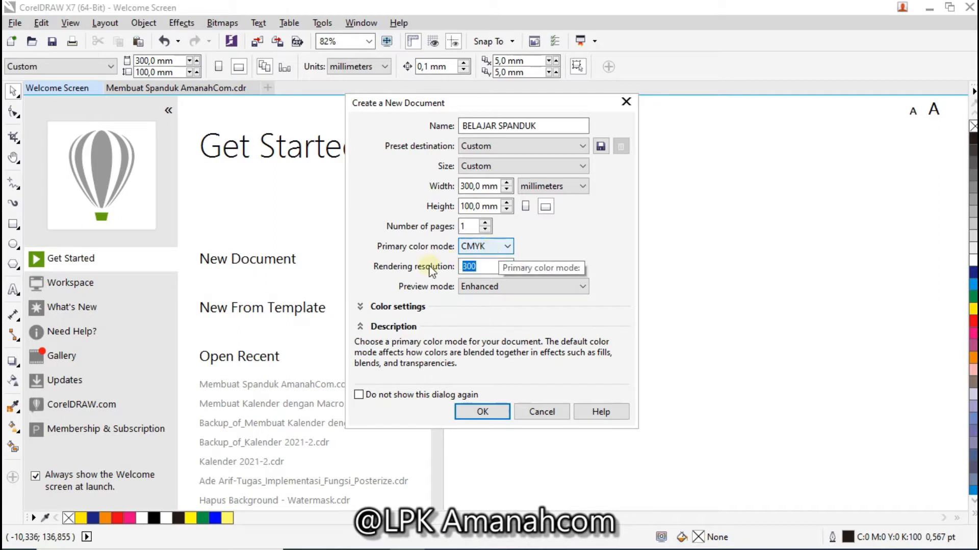
{"action": "left_click", "coordinate": [479, 265]}
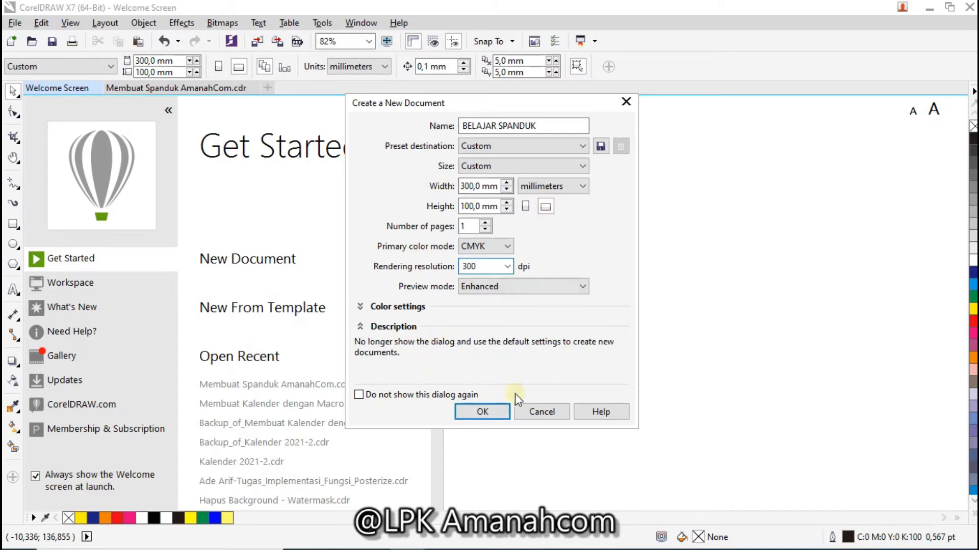
{"action": "left_click", "coordinate": [482, 412]}
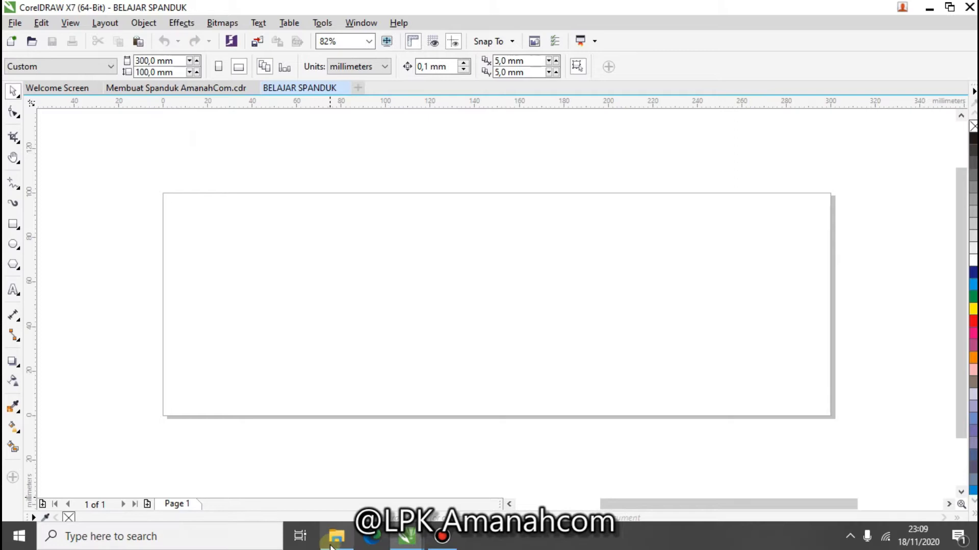
Import the depositphotos abstract technology background from the Desktop folder Gambar Buat Banner and place it over the page's upper-left corner
{"action": "left_click", "coordinate": [336, 540]}
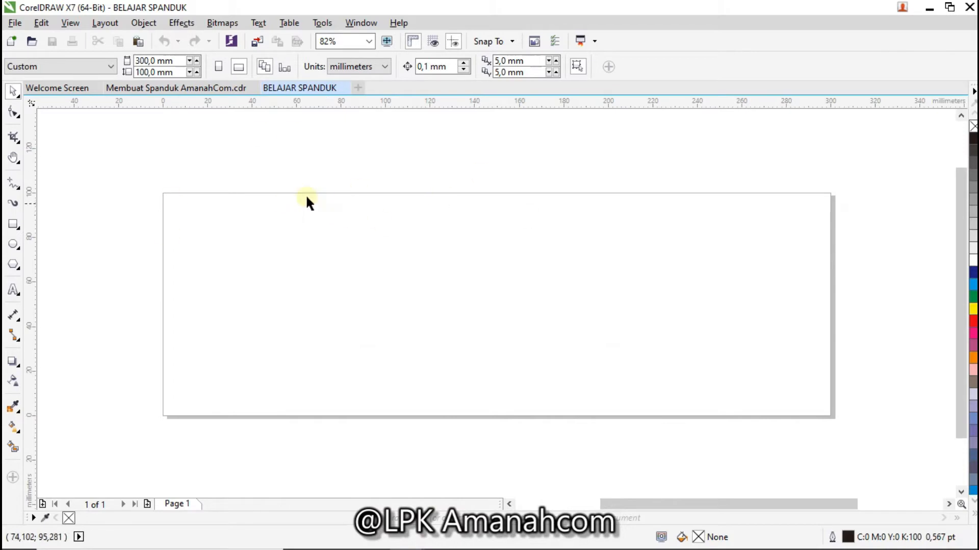
{"action": "left_click", "coordinate": [14, 23]}
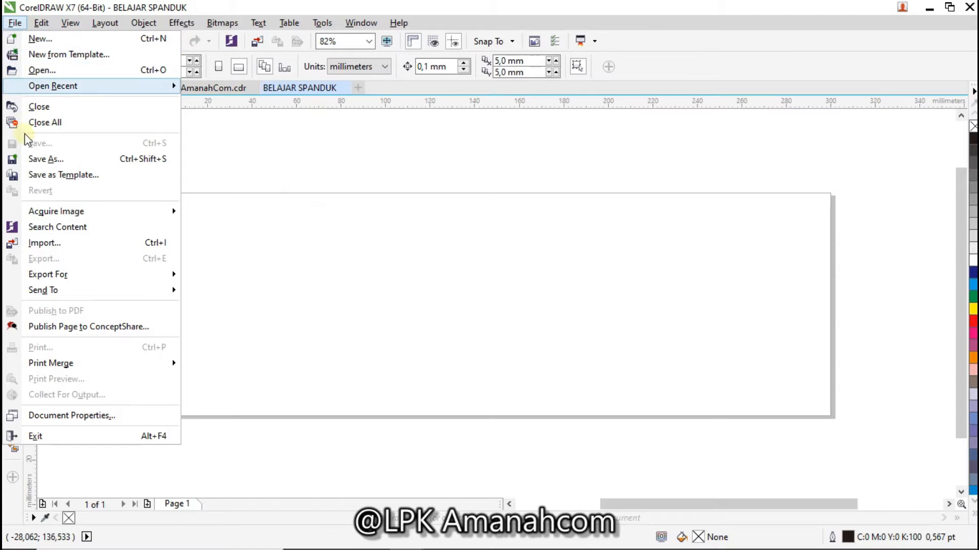
{"action": "left_click", "coordinate": [44, 243]}
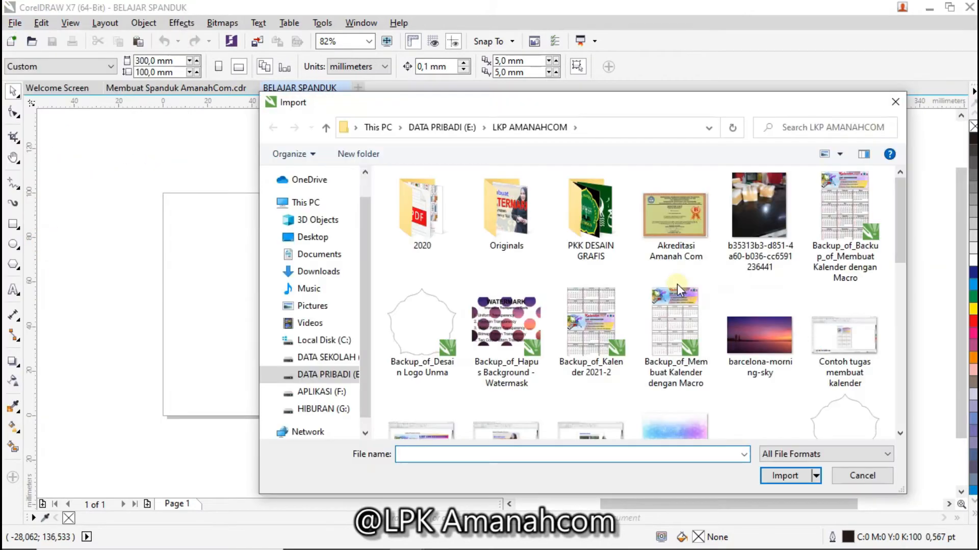
{"action": "left_click", "coordinate": [327, 245]}
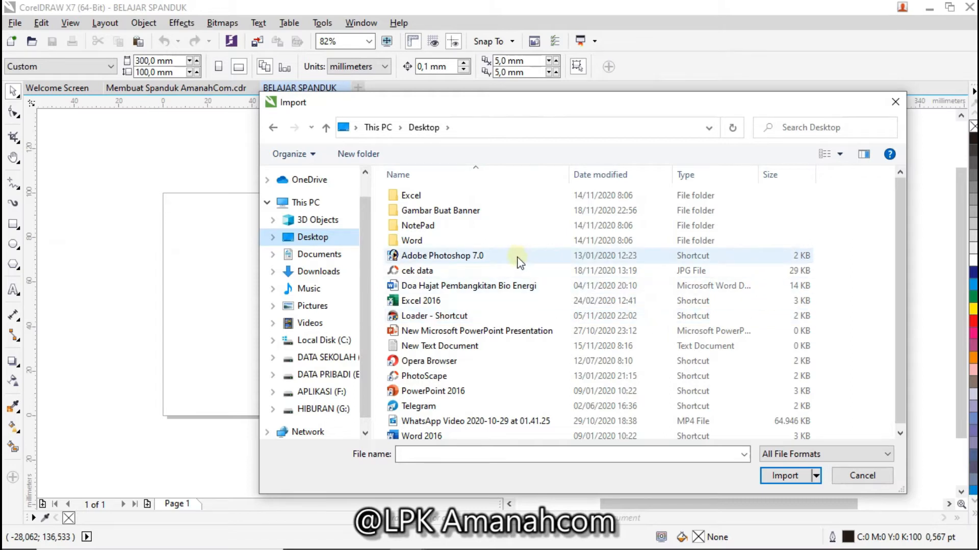
{"action": "double_click", "coordinate": [423, 213]}
{"action": "left_click", "coordinate": [441, 225]}
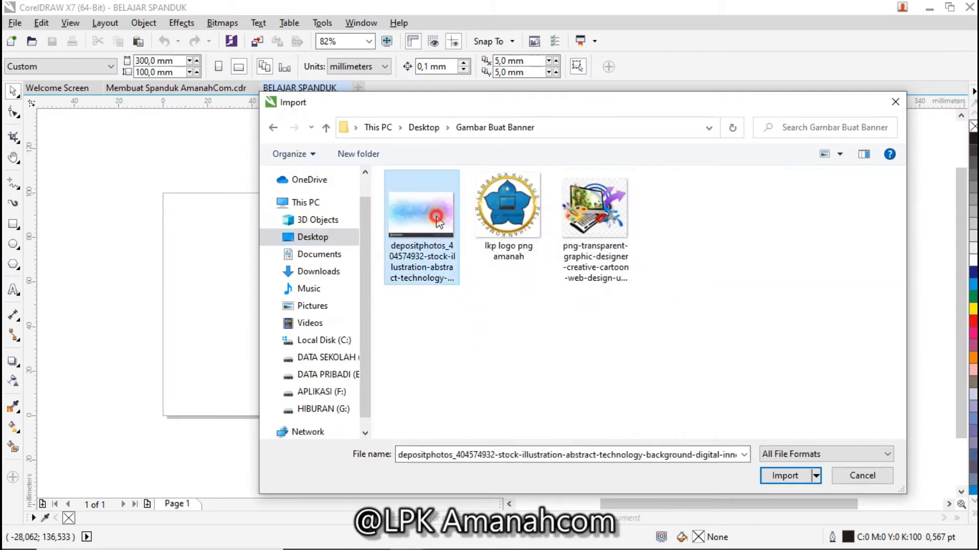
{"action": "left_click", "coordinate": [781, 475]}
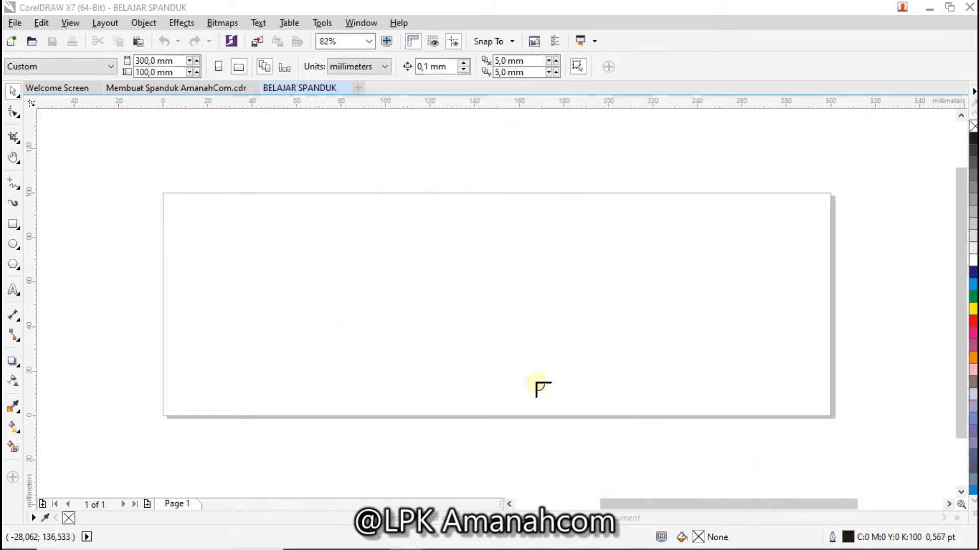
{"action": "left_click", "coordinate": [125, 147]}
{"action": "key", "text": "Escape"}
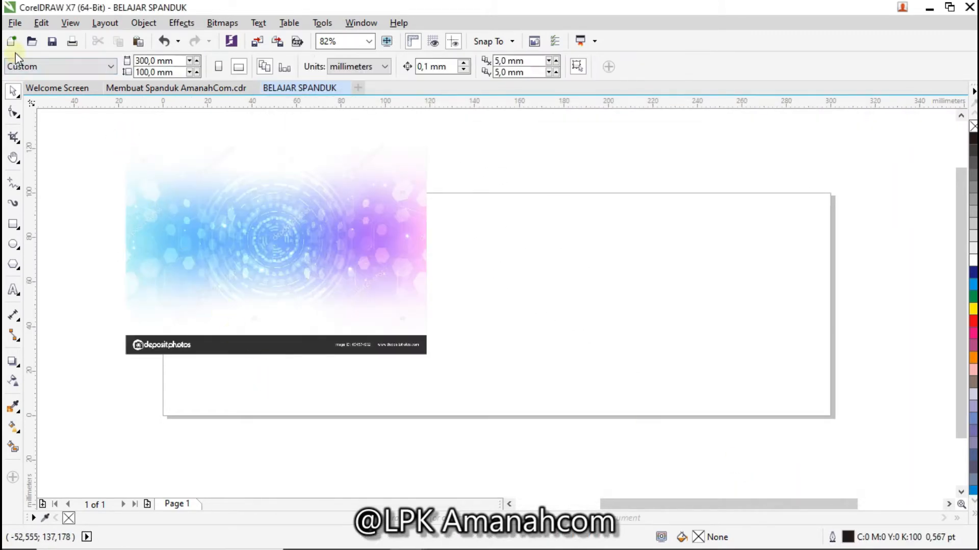
Import the image lkp logo png amanah and place it to the right of the background, across the page's upper edge
{"action": "left_click", "coordinate": [14, 22]}
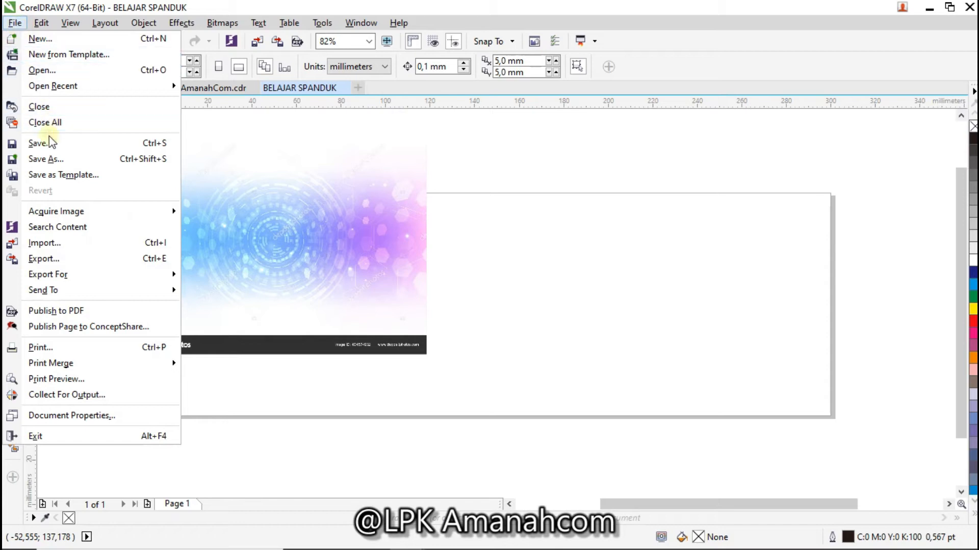
{"action": "left_click", "coordinate": [51, 244]}
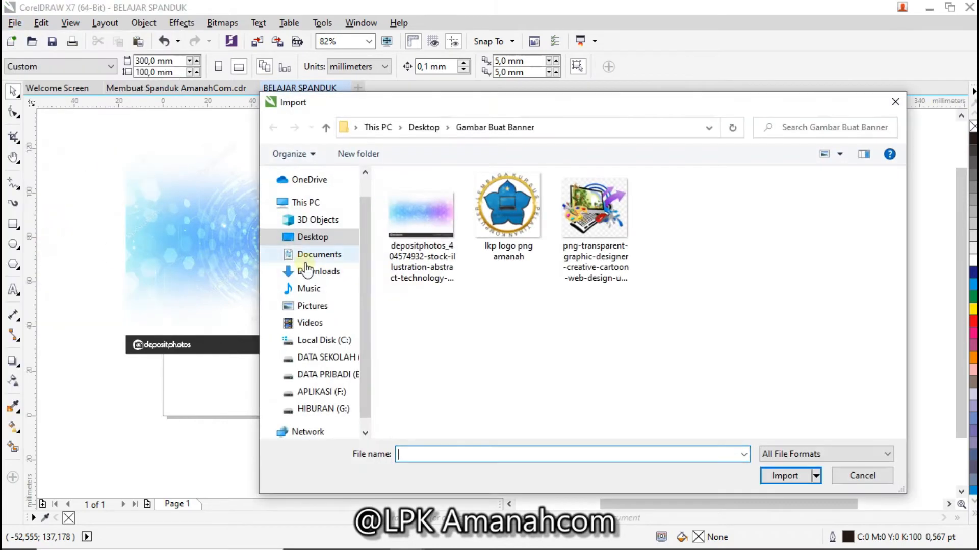
{"action": "left_click", "coordinate": [505, 219]}
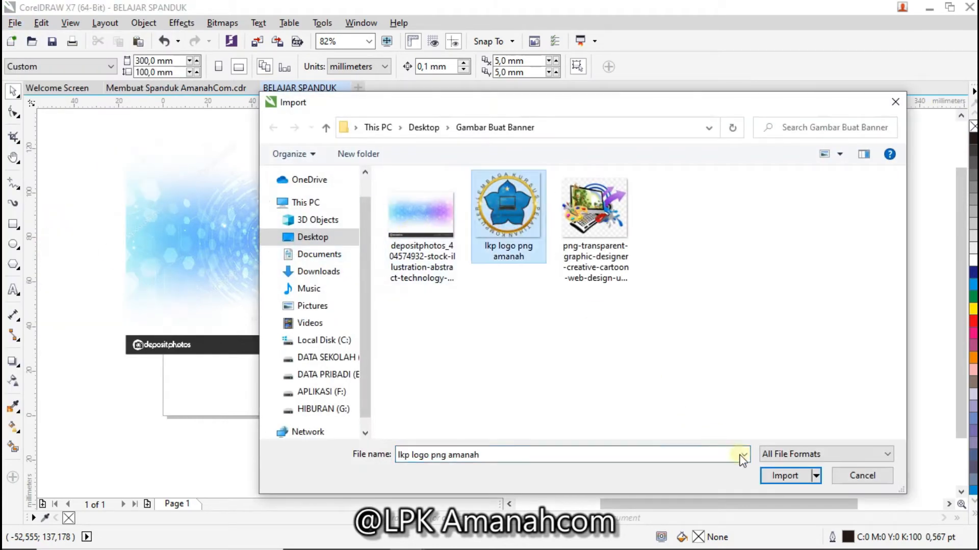
{"action": "left_click", "coordinate": [783, 476]}
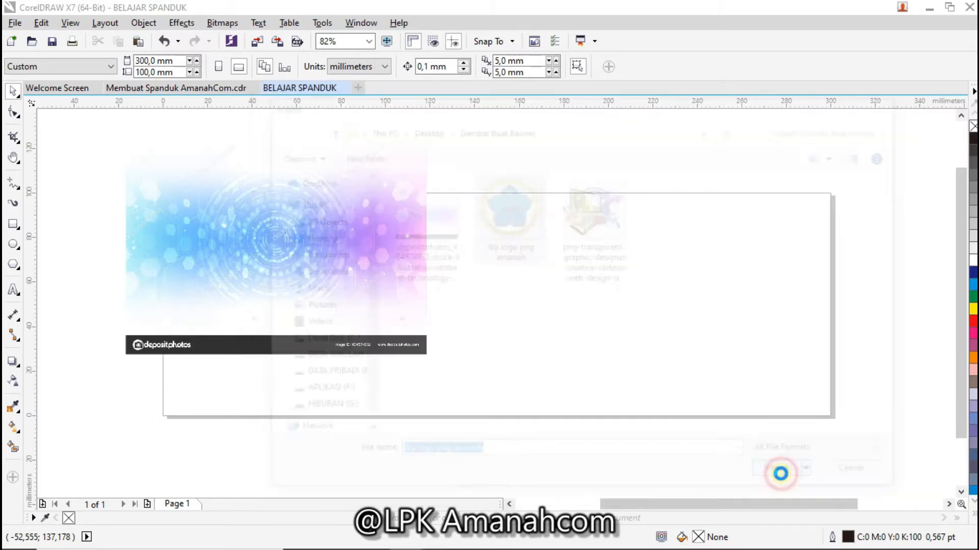
{"action": "left_click", "coordinate": [468, 130]}
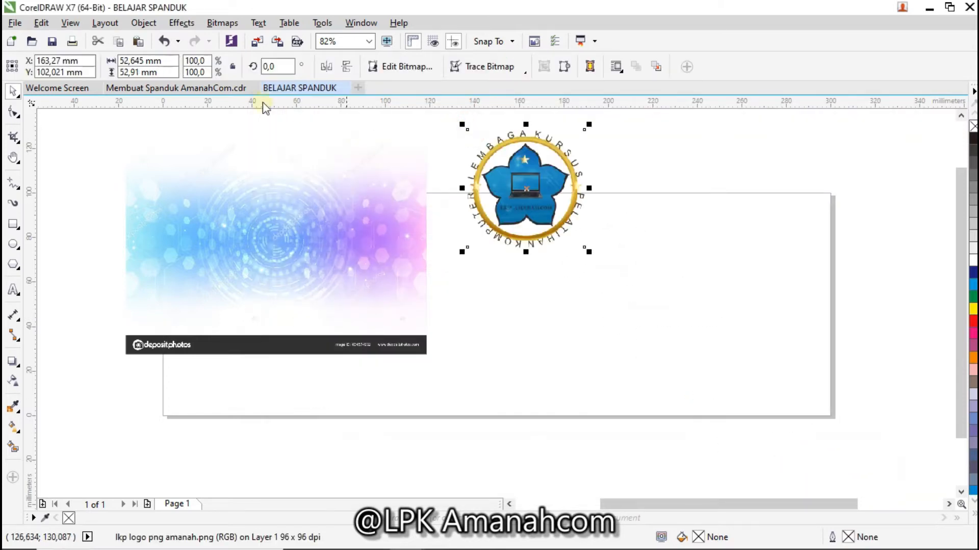
Import the png-transparent-graphic-designer illustration and place it to the right of the logo
{"action": "left_click", "coordinate": [15, 23]}
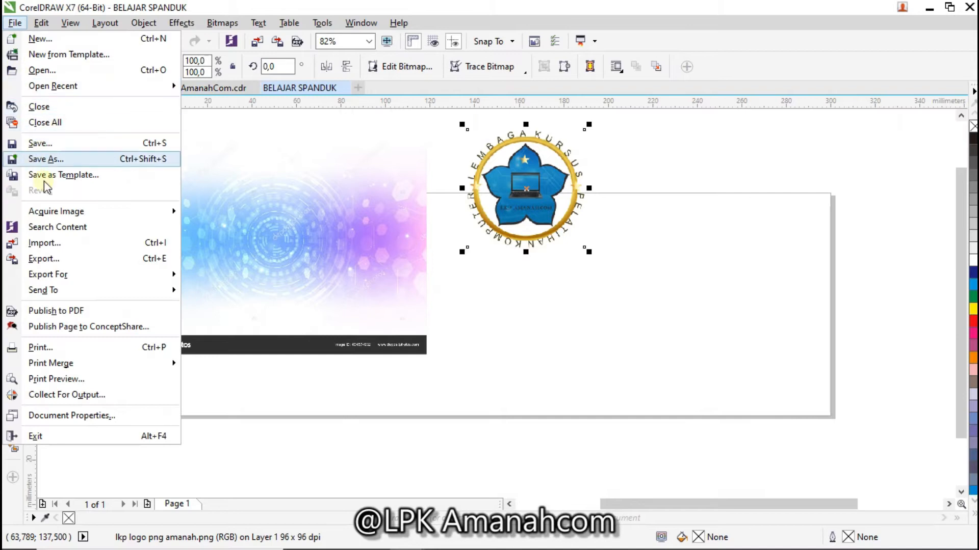
{"action": "left_click", "coordinate": [45, 243]}
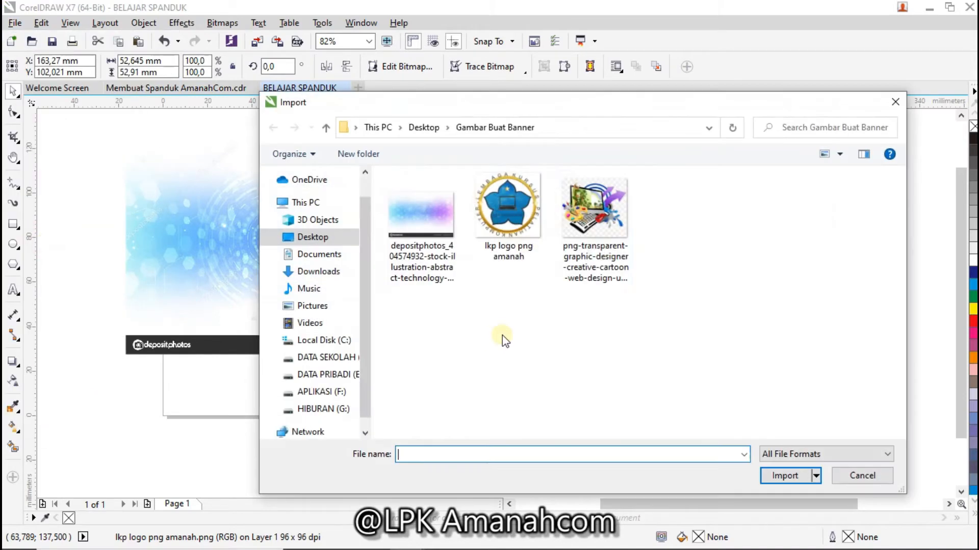
{"action": "left_click", "coordinate": [590, 205]}
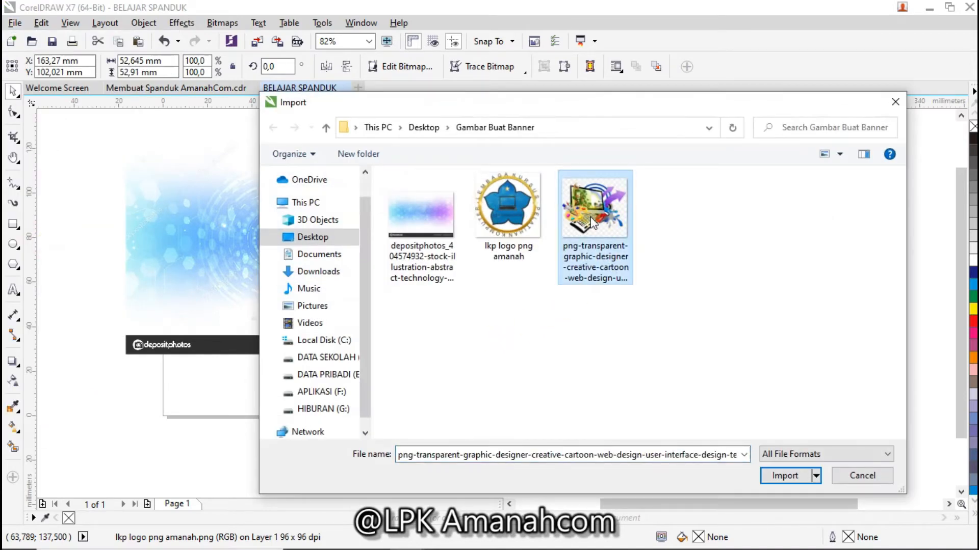
{"action": "left_click", "coordinate": [780, 476]}
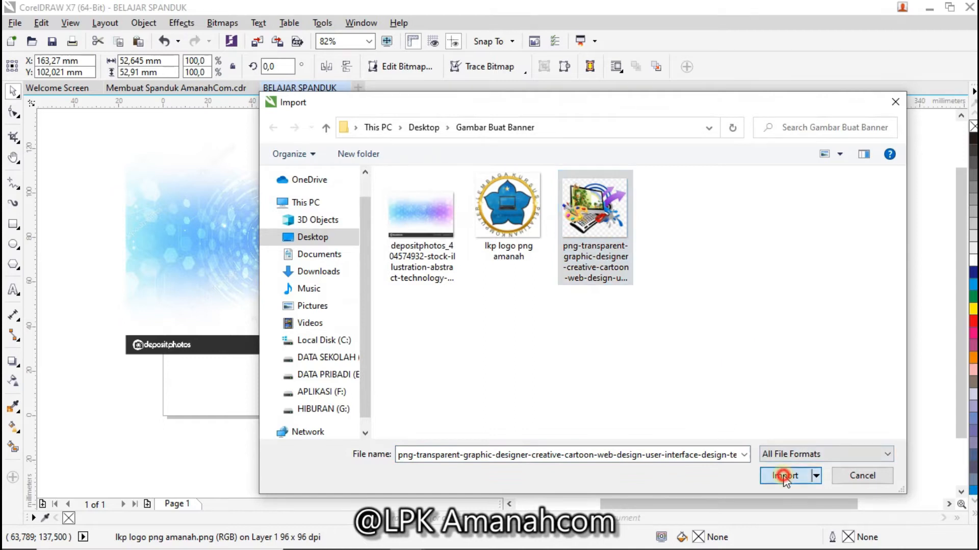
{"action": "left_click", "coordinate": [665, 139]}
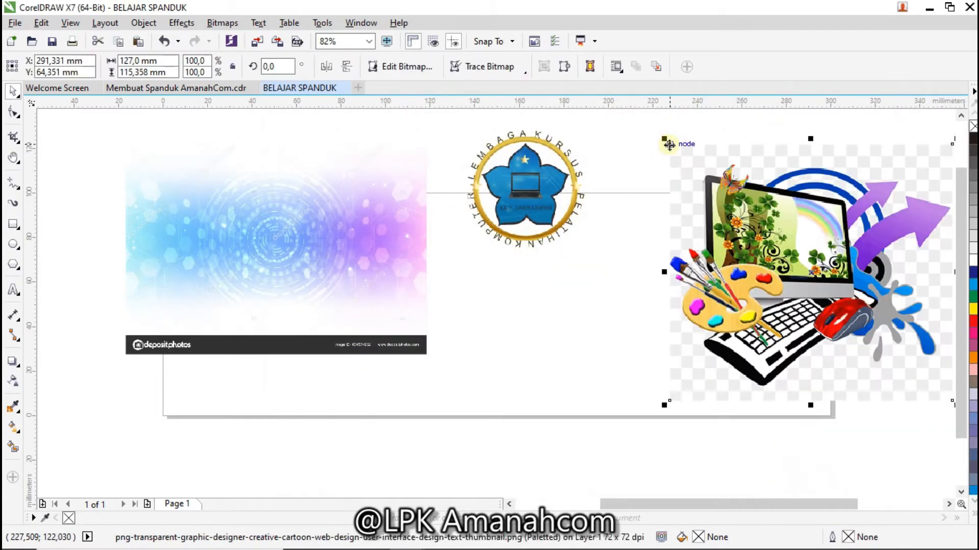
Scale the computer illustration down to about 61%, shift it to the page's upper-right corner and place the logo below it
{"action": "left_click_drag", "start_coordinate": [663, 405], "coordinate": [774, 305]}
{"action": "left_click_drag", "start_coordinate": [854, 234], "coordinate": [878, 201]}
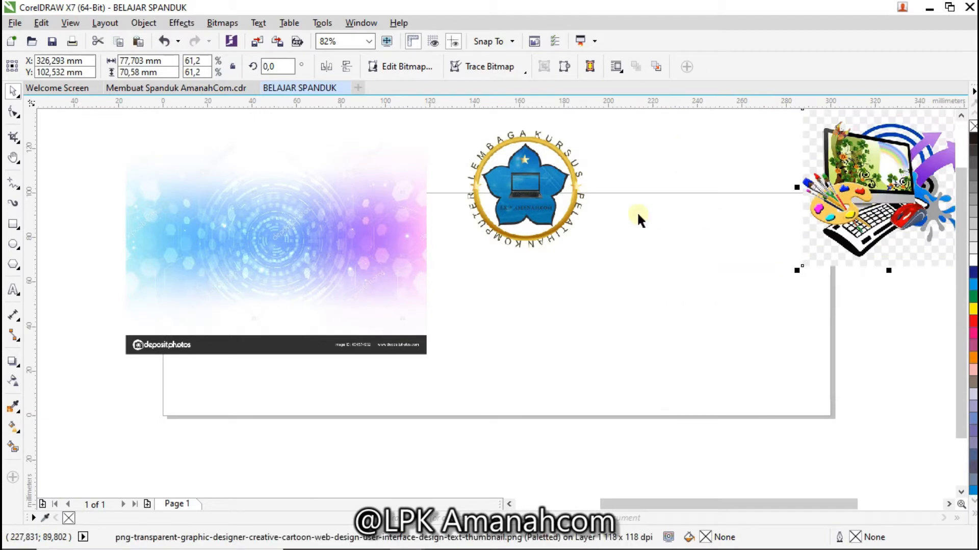
{"action": "left_click_drag", "start_coordinate": [469, 170], "coordinate": [841, 327]}
Move the background image to the middle of the page and the computer illustration to the page's left end
{"action": "left_click", "coordinate": [319, 240]}
{"action": "left_click_drag", "start_coordinate": [319, 240], "coordinate": [604, 261]}
{"action": "left_click", "coordinate": [884, 173]}
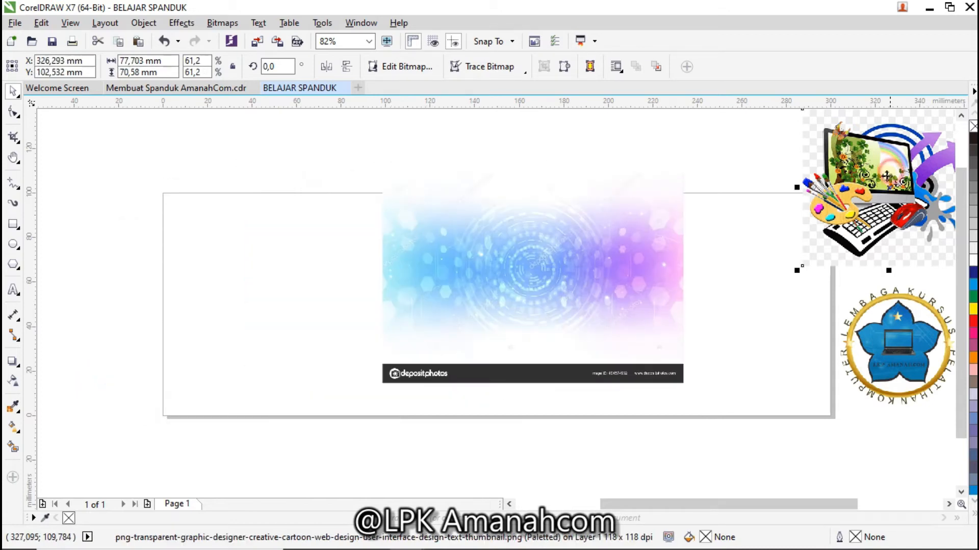
{"action": "left_click_drag", "start_coordinate": [885, 172], "coordinate": [226, 291]}
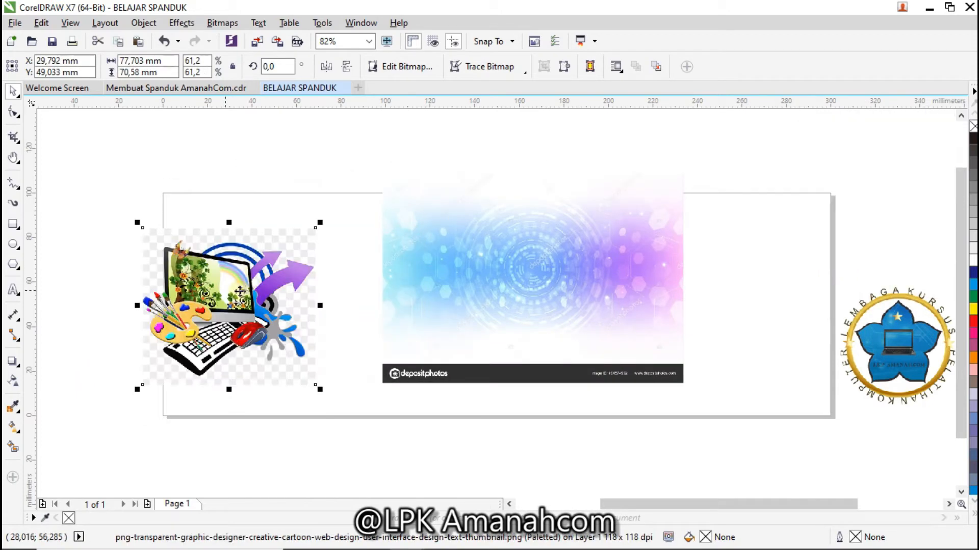
{"action": "left_click_drag", "start_coordinate": [568, 288], "coordinate": [531, 308]}
Try the logo over the centre of the background image, and place it on the page to the background's right
{"action": "left_click_drag", "start_coordinate": [862, 331], "coordinate": [450, 280]}
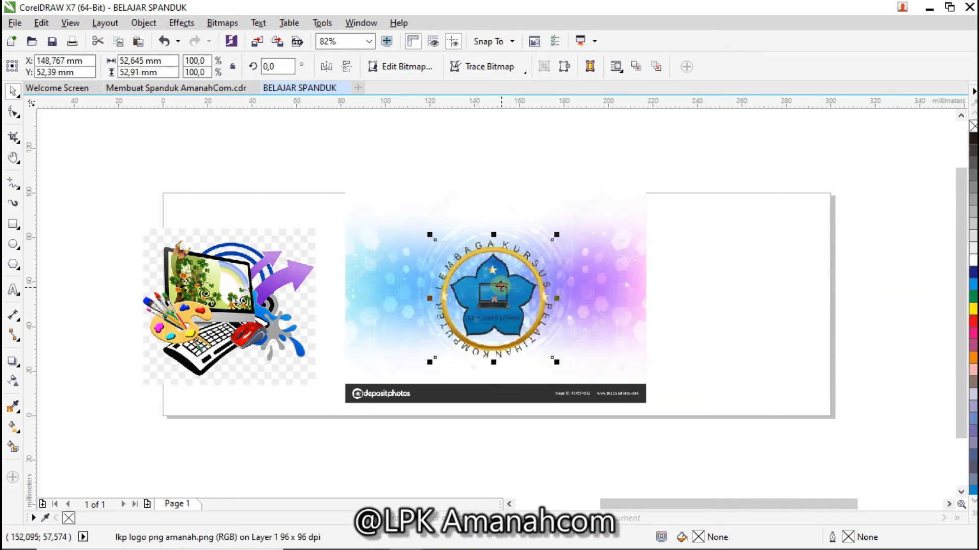
{"action": "left_click_drag", "start_coordinate": [739, 299], "coordinate": [860, 298]}
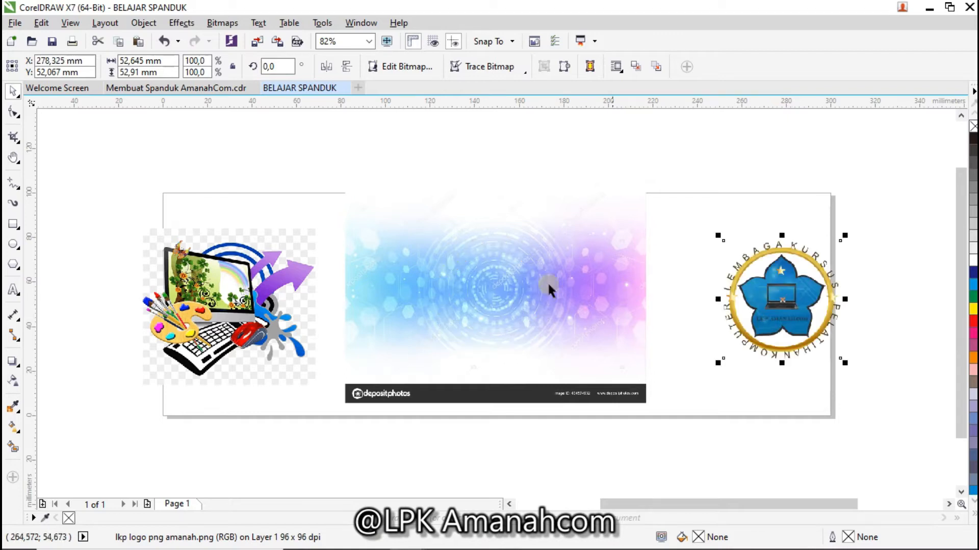
{"action": "left_click_drag", "start_coordinate": [790, 281], "coordinate": [501, 275]}
{"action": "left_click_drag", "start_coordinate": [494, 283], "coordinate": [804, 294]}
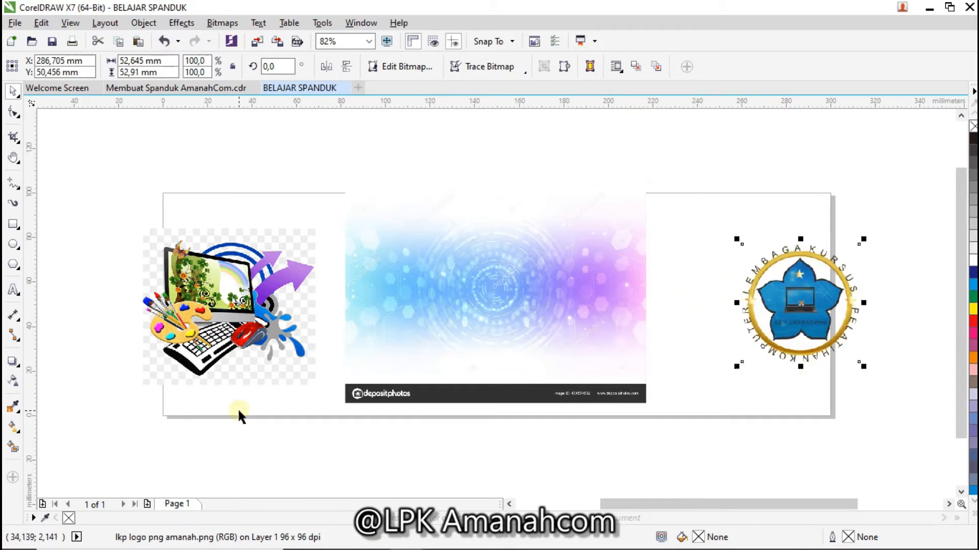
{"action": "left_click_drag", "start_coordinate": [801, 303], "coordinate": [733, 280]}
Rearrange the illustration, background and logo in a row across the page's upper edge, and select the illustration
{"action": "left_click", "coordinate": [536, 265]}
{"action": "mouse_move", "coordinate": [535, 264]}
{"action": "left_mouse_down"}
{"action": "mouse_move", "coordinate": [531, 290]}
{"action": "mouse_move", "coordinate": [535, 271]}
{"action": "left_mouse_up"}
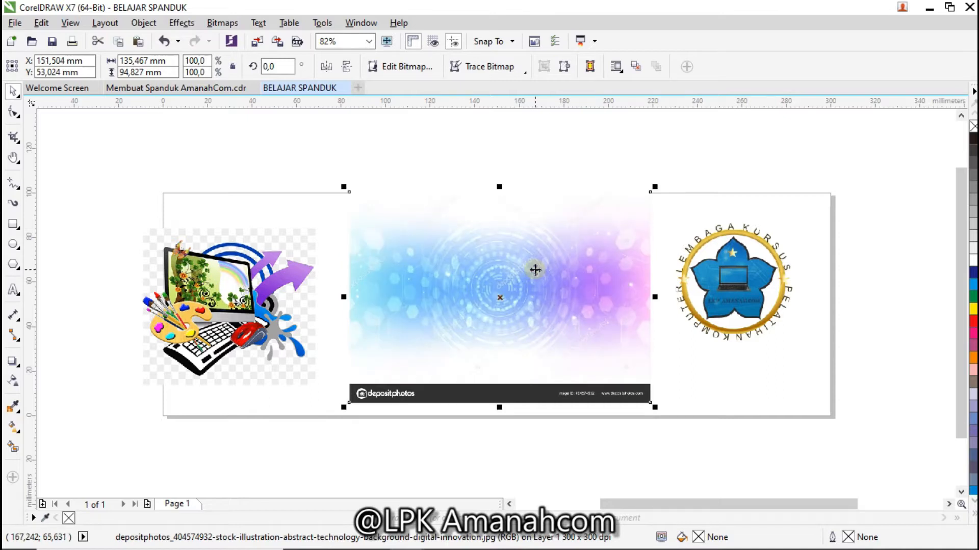
{"action": "left_click", "coordinate": [250, 275]}
{"action": "left_click_drag", "start_coordinate": [248, 276], "coordinate": [497, 255]}
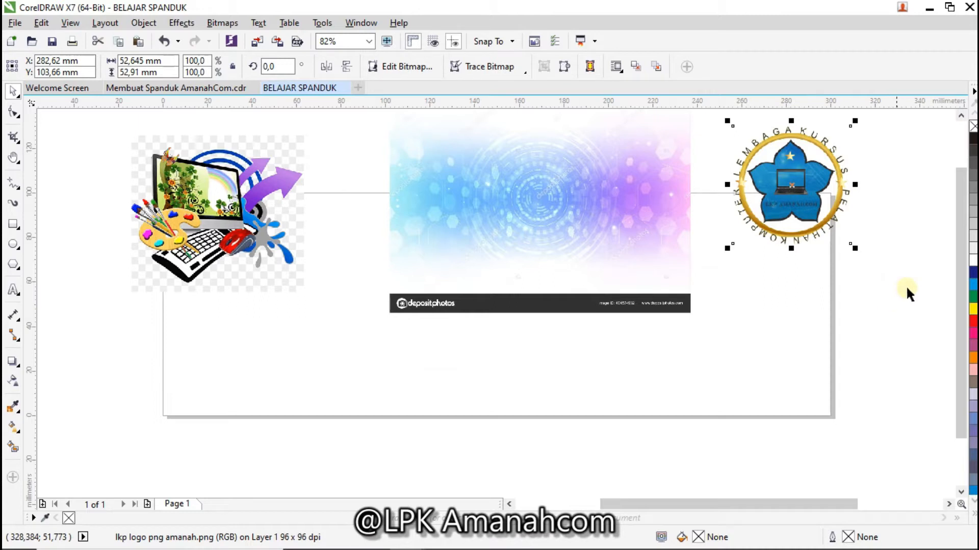
{"action": "left_click", "coordinate": [223, 194]}
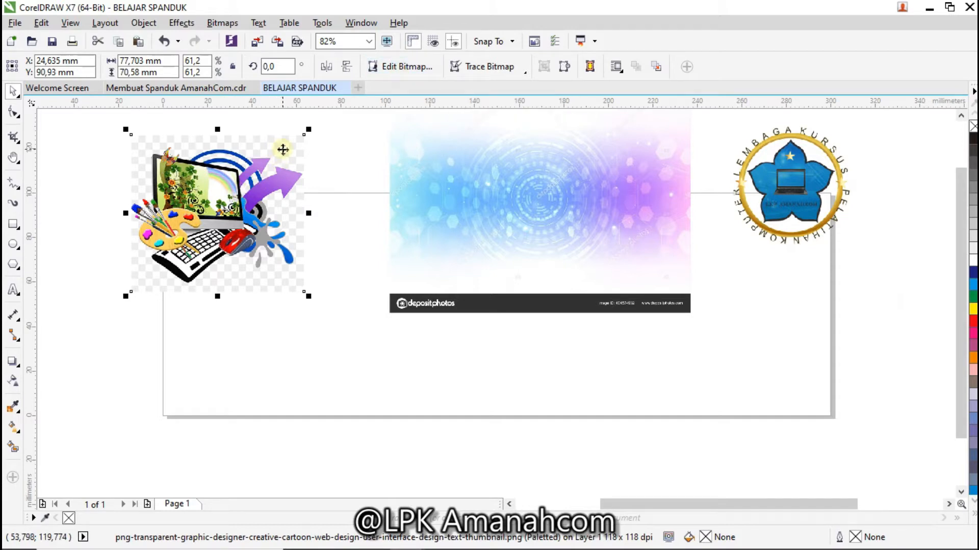
Clear the page by moving the logo and background image off its right edge and the computer illustration off its left edge
{"action": "left_click", "coordinate": [466, 189]}
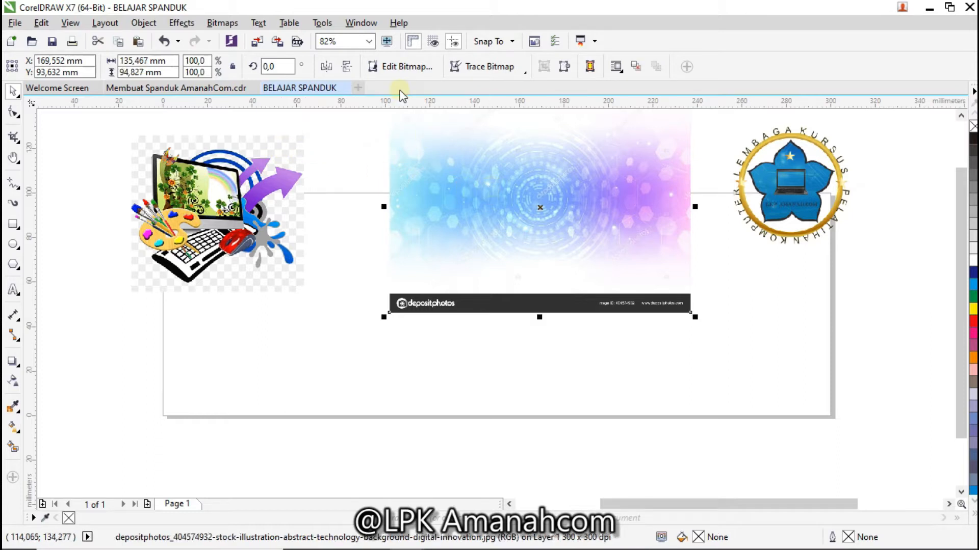
{"action": "left_click", "coordinate": [741, 181]}
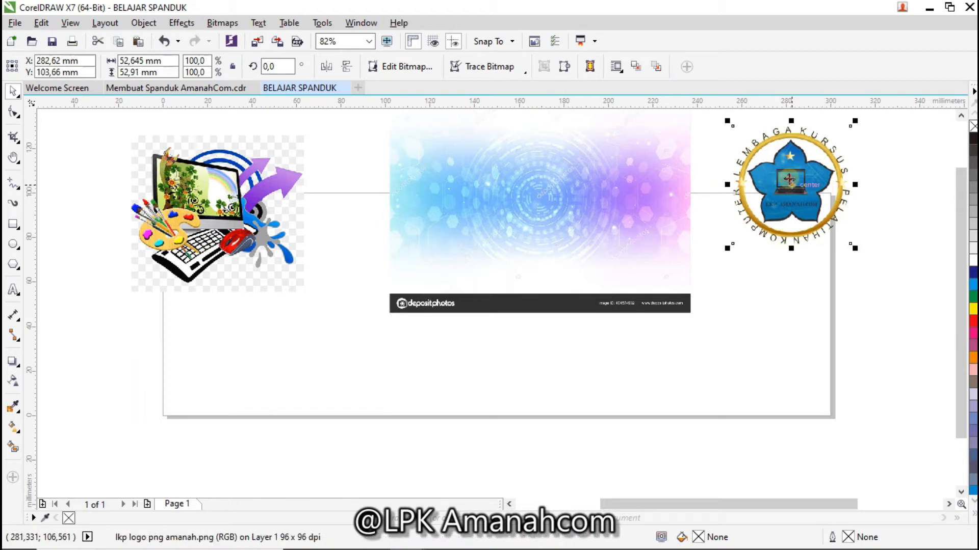
{"action": "left_click_drag", "start_coordinate": [788, 178], "coordinate": [877, 166]}
{"action": "left_click_drag", "start_coordinate": [665, 216], "coordinate": [947, 331]}
{"action": "left_click_drag", "start_coordinate": [748, 325], "coordinate": [886, 332]}
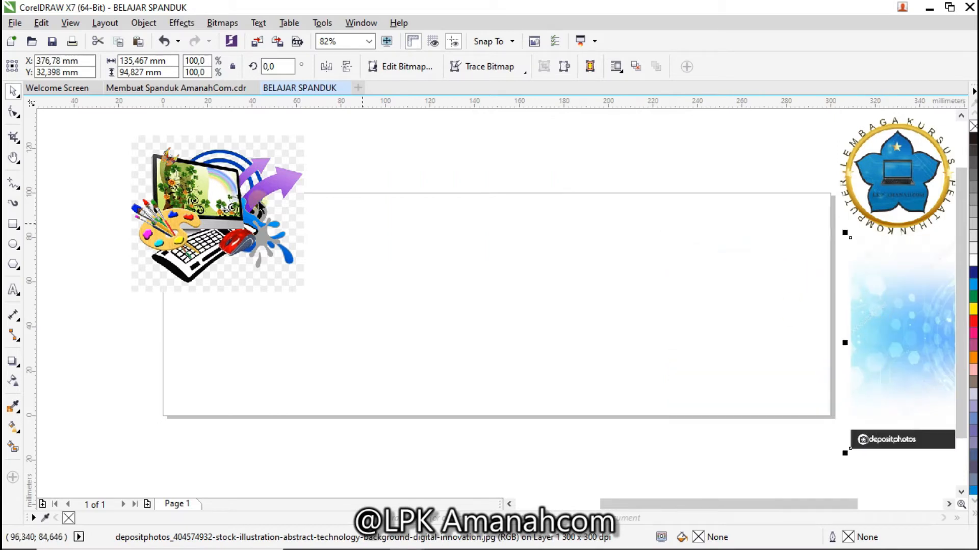
{"action": "left_click", "coordinate": [201, 187]}
{"action": "left_click_drag", "start_coordinate": [200, 187], "coordinate": [59, 203]}
{"action": "left_click", "coordinate": [429, 150]}
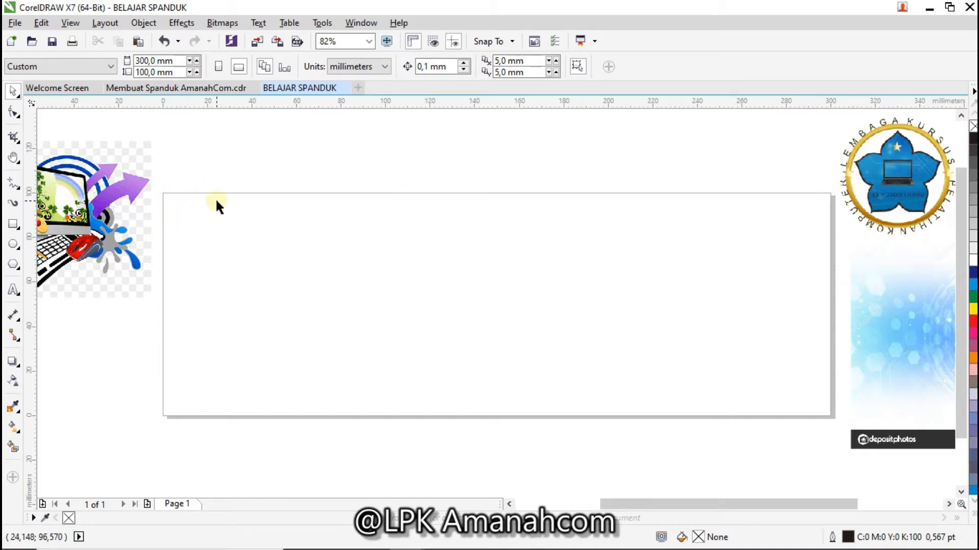
Draw a rectangle on the page and set its size to 300 × 100 mm
{"action": "left_click", "coordinate": [18, 228]}
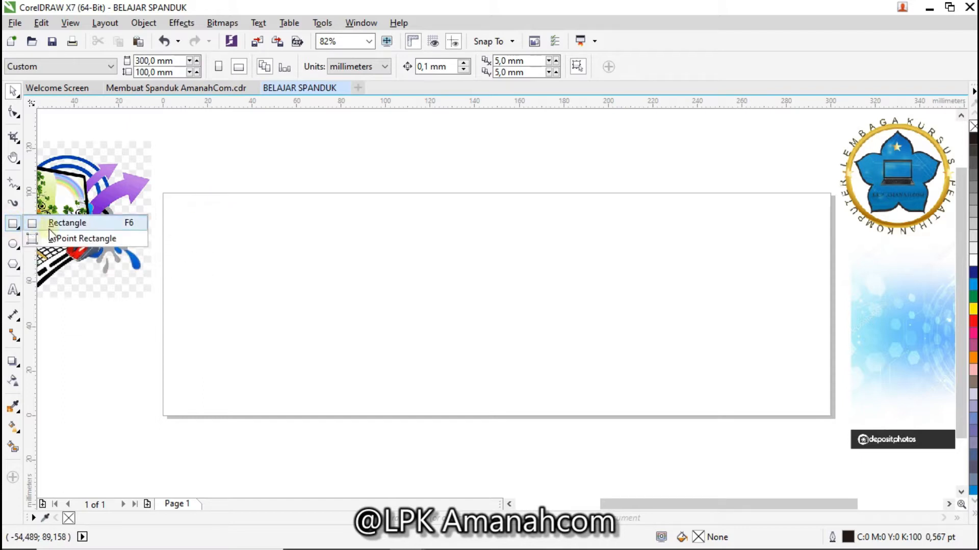
{"action": "left_click", "coordinate": [75, 228]}
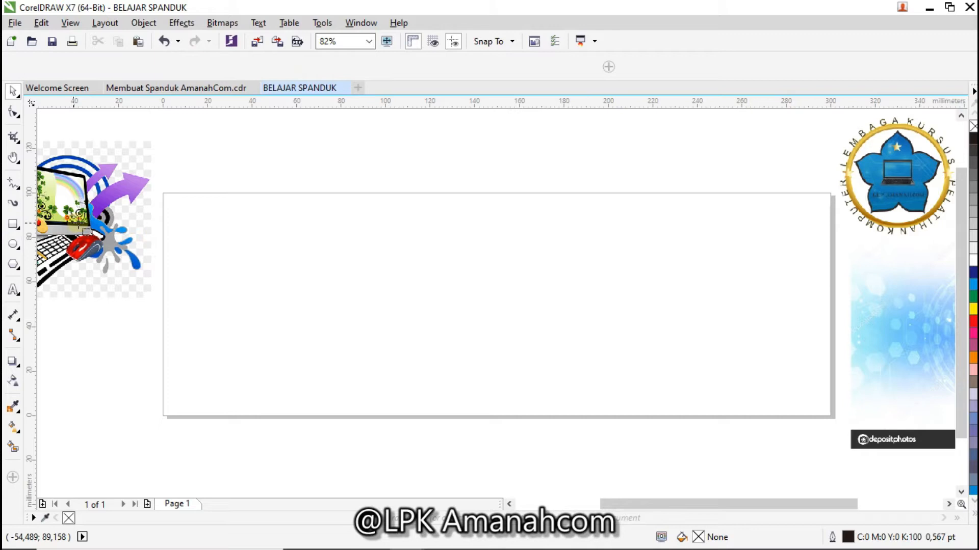
{"action": "left_click_drag", "start_coordinate": [230, 200], "coordinate": [345, 255]}
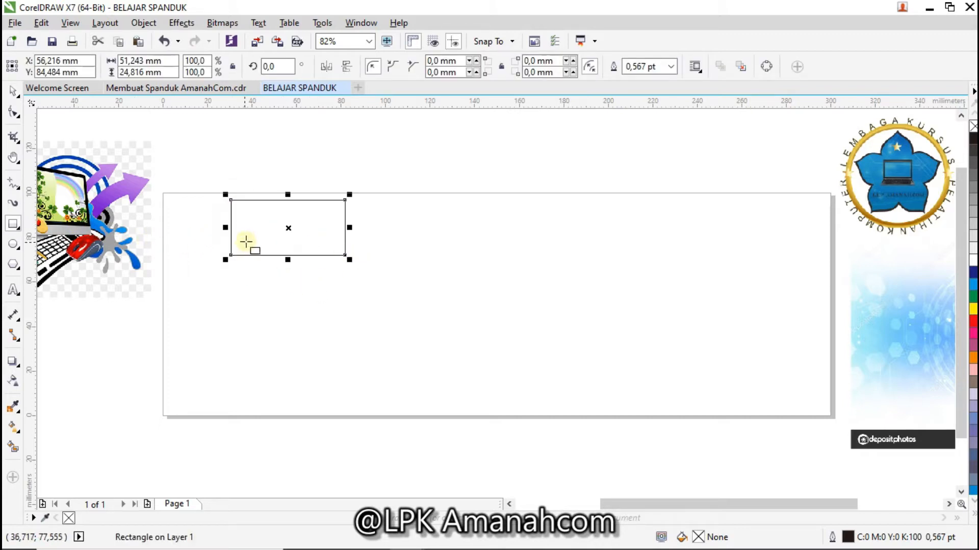
{"action": "double_click", "coordinate": [145, 60]}
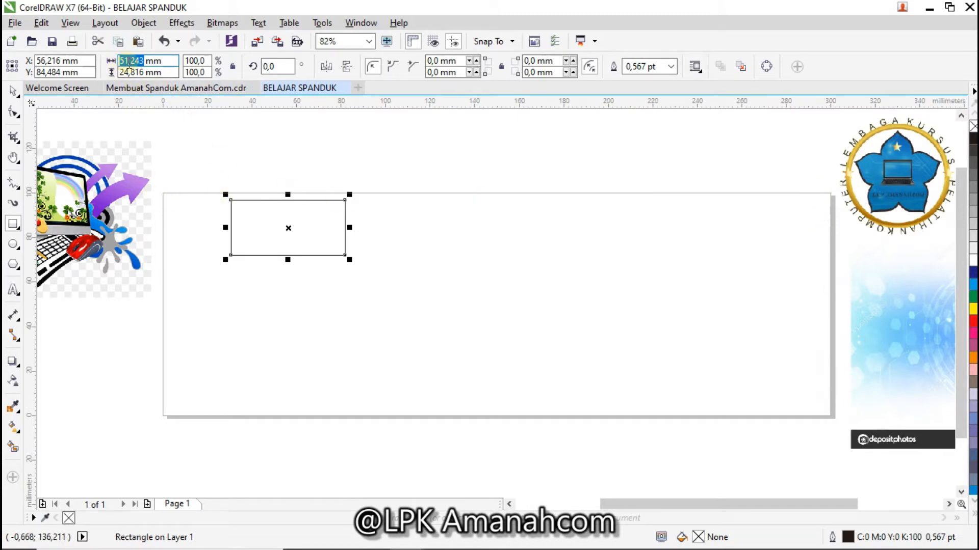
{"action": "type", "text": "3"}
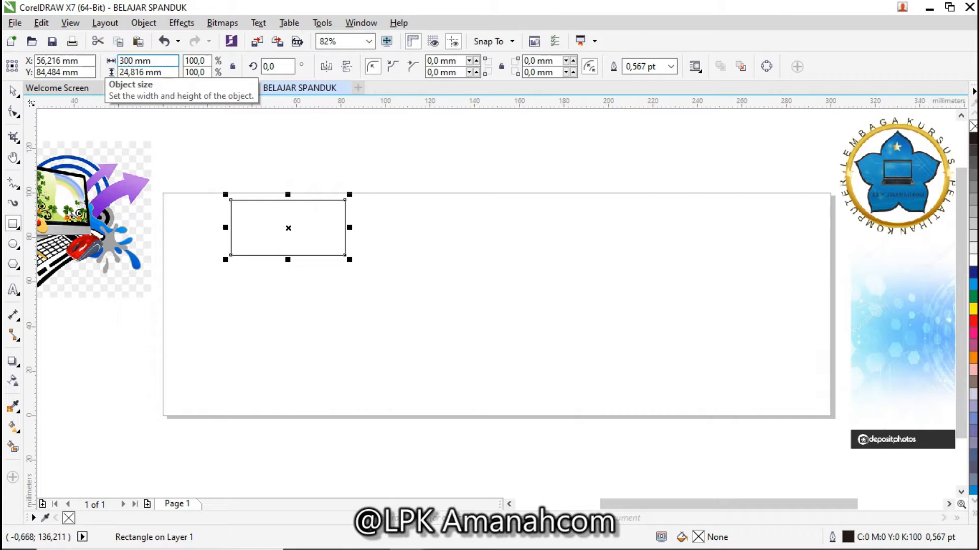
{"action": "type", "text": "00"}
{"action": "key", "text": "Tab"}
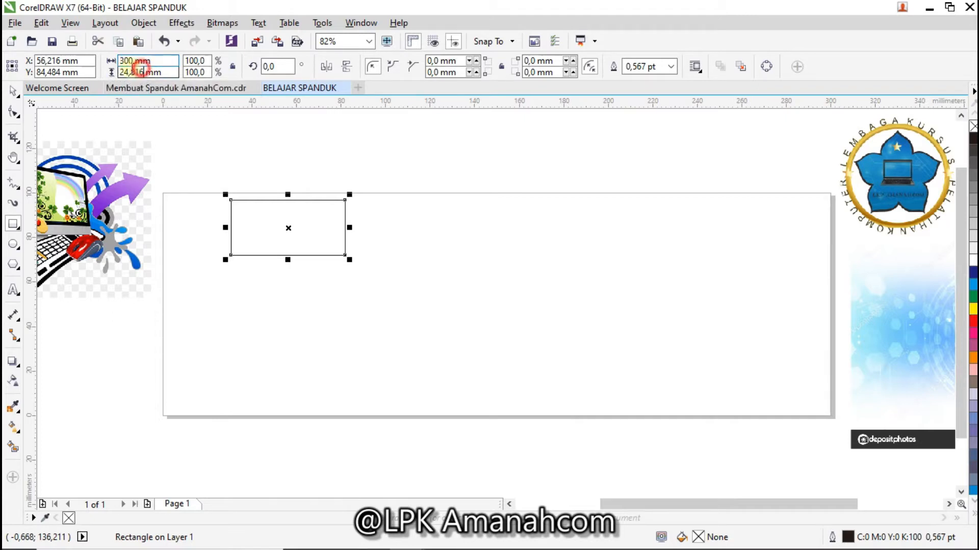
{"action": "type", "text": "100"}
{"action": "key", "text": "Return"}
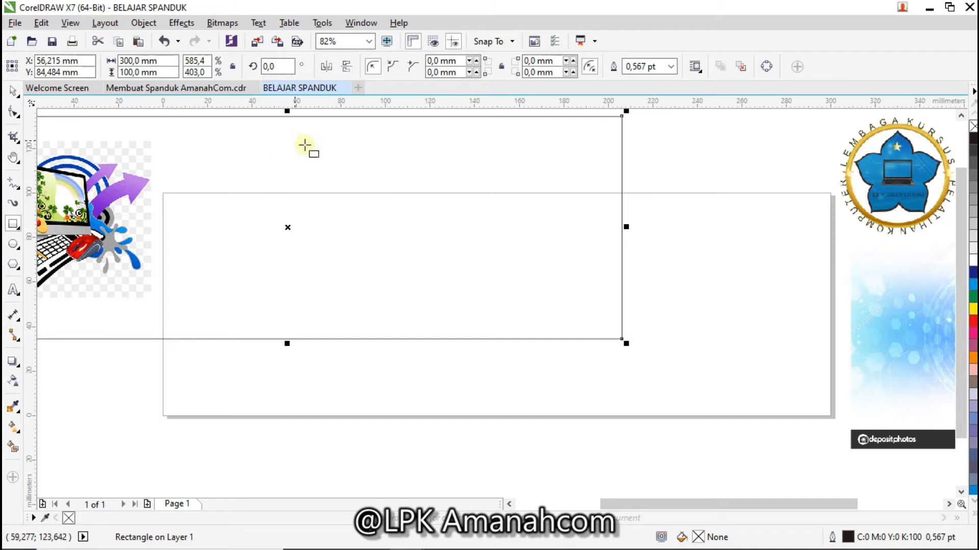
Centre the rectangle on the page so it matches the page borders
{"action": "left_click", "coordinate": [340, 144]}
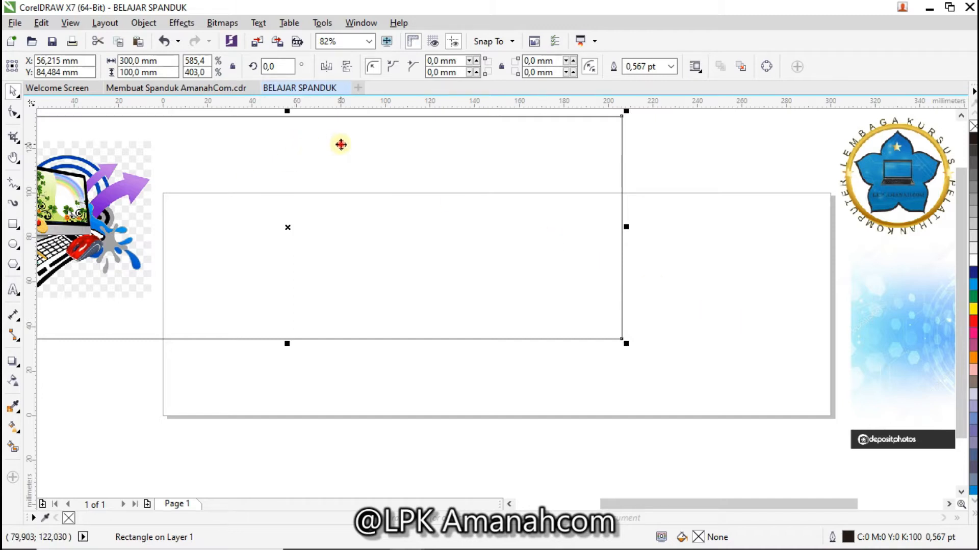
{"action": "key", "text": "space"}
{"action": "left_click", "coordinate": [341, 145]}
{"action": "left_click", "coordinate": [341, 145]}
{"action": "key", "text": "p"}
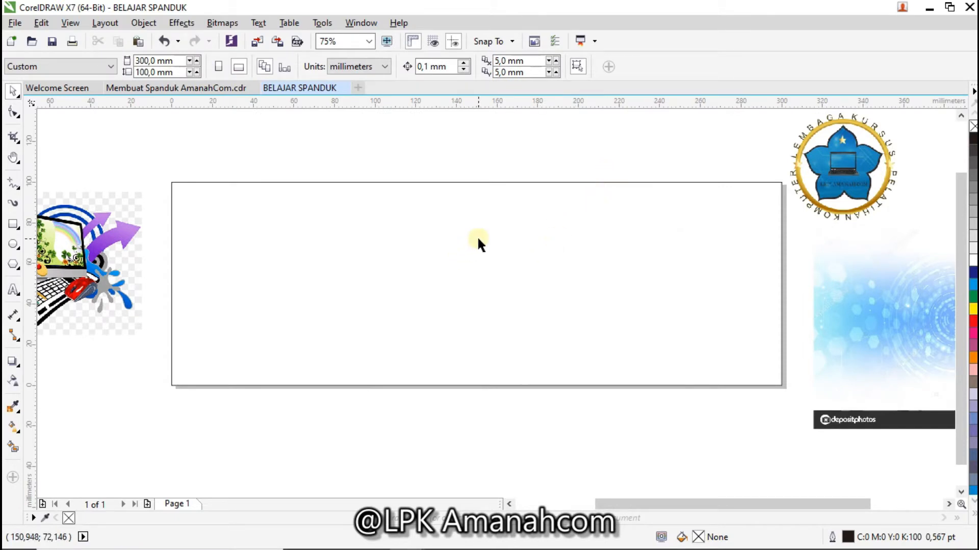
Place the background image over the rectangle and enlarge it to about 366 × 256 mm to cover the whole page
{"action": "scroll", "coordinate": [478, 239], "scroll_direction": "down", "scroll_amount": 5}
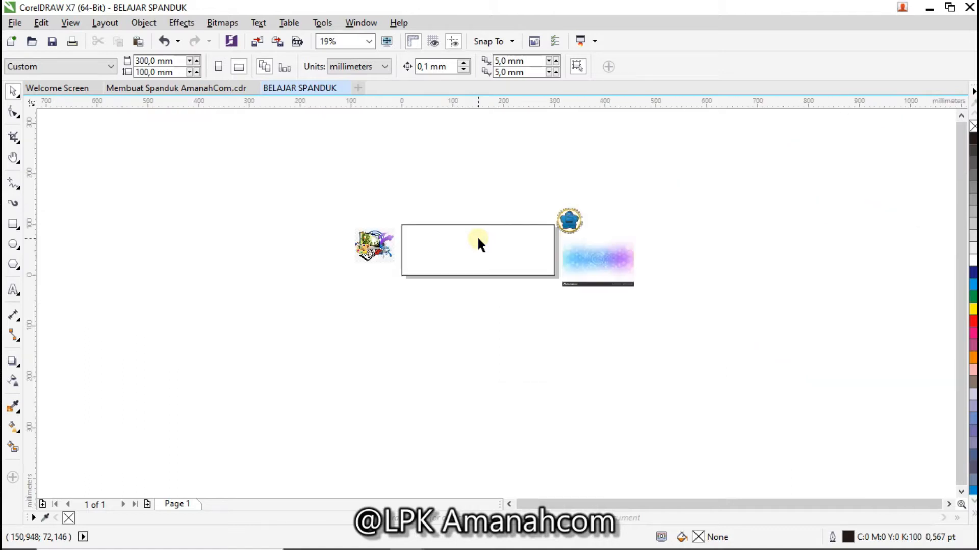
{"action": "scroll", "coordinate": [478, 239], "scroll_direction": "up", "scroll_amount": 3}
{"action": "left_click", "coordinate": [560, 172]}
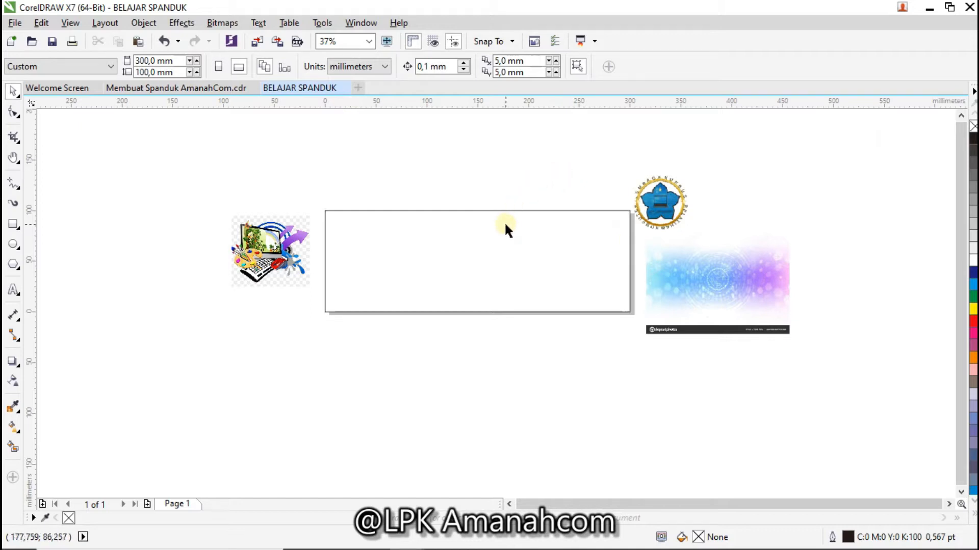
{"action": "left_click", "coordinate": [699, 246]}
{"action": "left_click", "coordinate": [709, 262]}
{"action": "left_click_drag", "start_coordinate": [709, 263], "coordinate": [704, 268]}
{"action": "left_click_drag", "start_coordinate": [726, 270], "coordinate": [395, 381]}
{"action": "left_click_drag", "start_coordinate": [455, 345], "coordinate": [625, 188]}
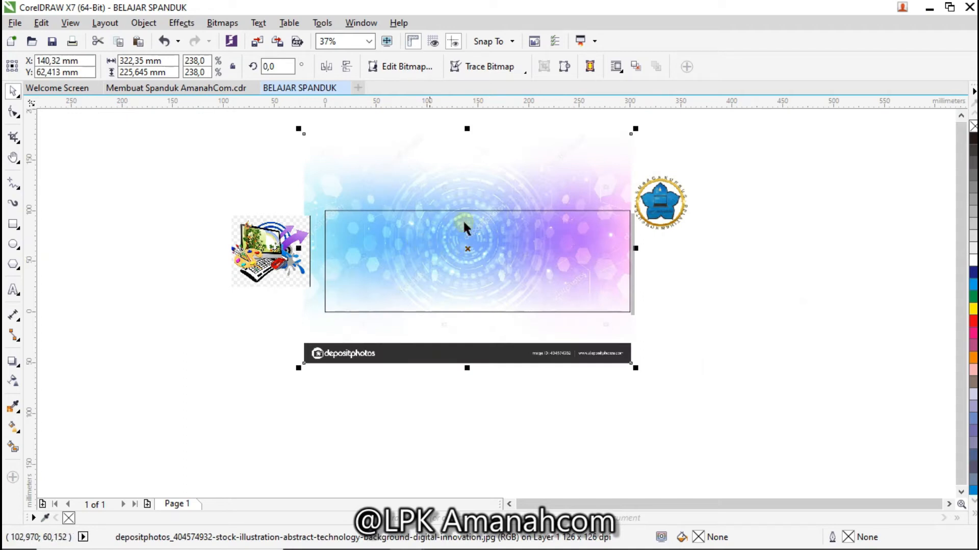
{"action": "left_click", "coordinate": [707, 333]}
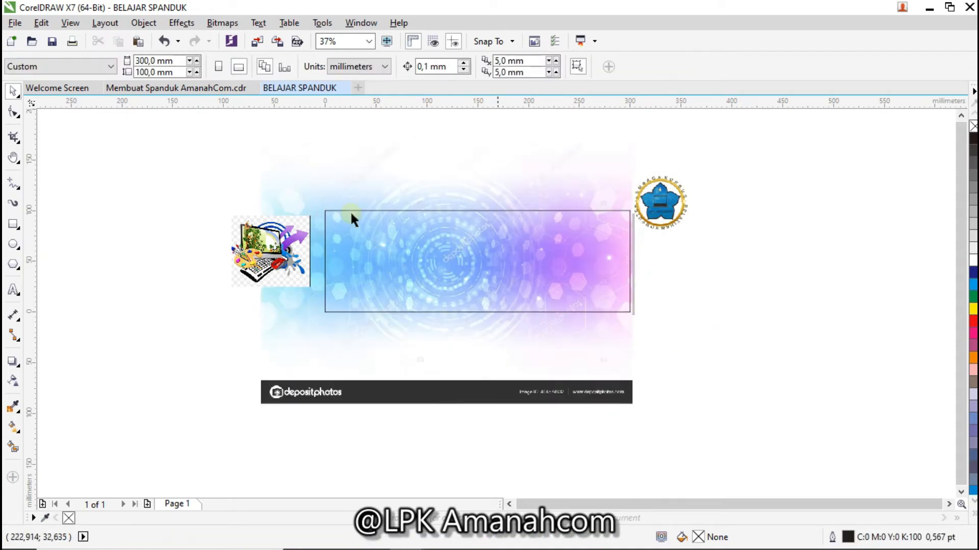
Move the computer illustration and the logo further outward, clear of the enlarged background image
{"action": "left_click_drag", "start_coordinate": [270, 250], "coordinate": [185, 252]}
{"action": "left_click", "coordinate": [667, 196]}
{"action": "left_click_drag", "start_coordinate": [698, 205], "coordinate": [748, 216]}
{"action": "left_click", "coordinate": [691, 307]}
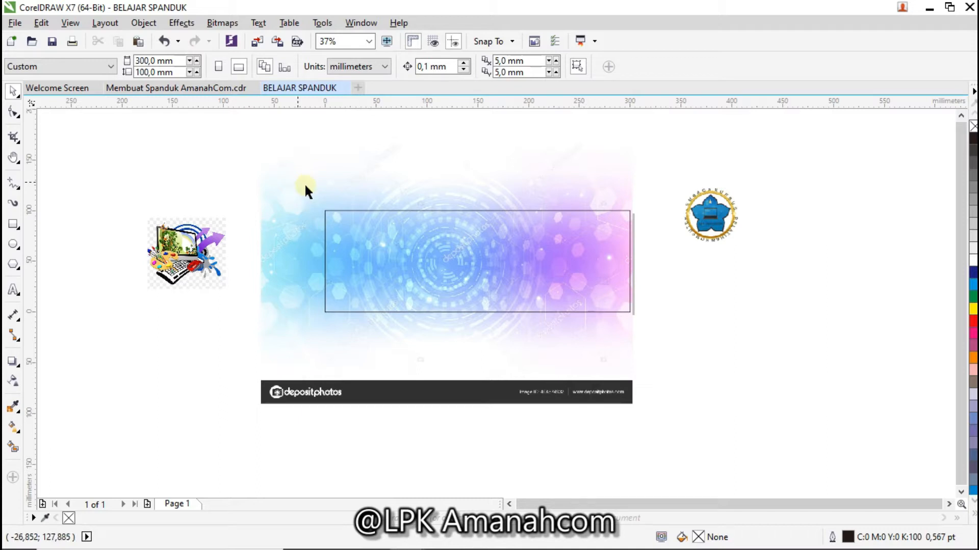
Examine the stacking-order options for the rectangle and for the background image
{"action": "left_click_drag", "start_coordinate": [201, 177], "coordinate": [640, 319]}
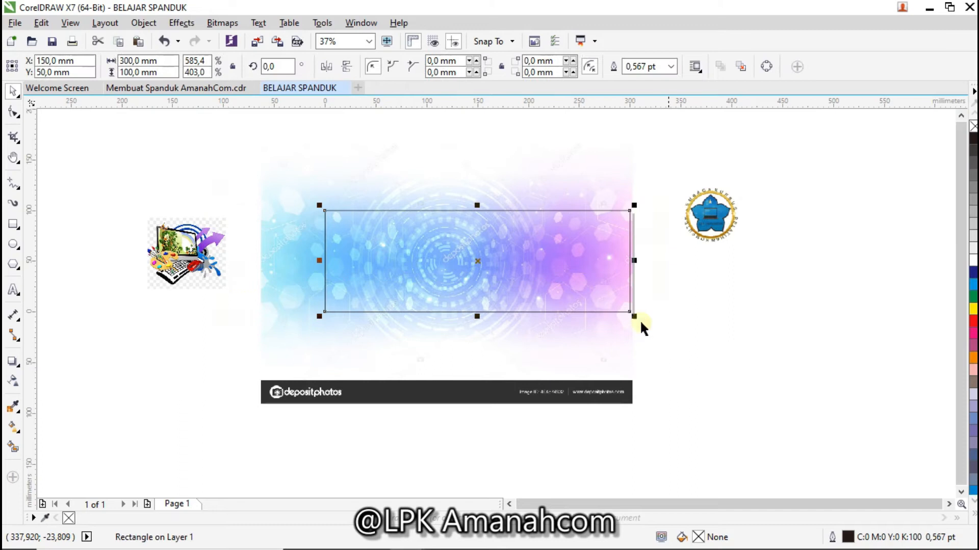
{"action": "right_click", "coordinate": [485, 228]}
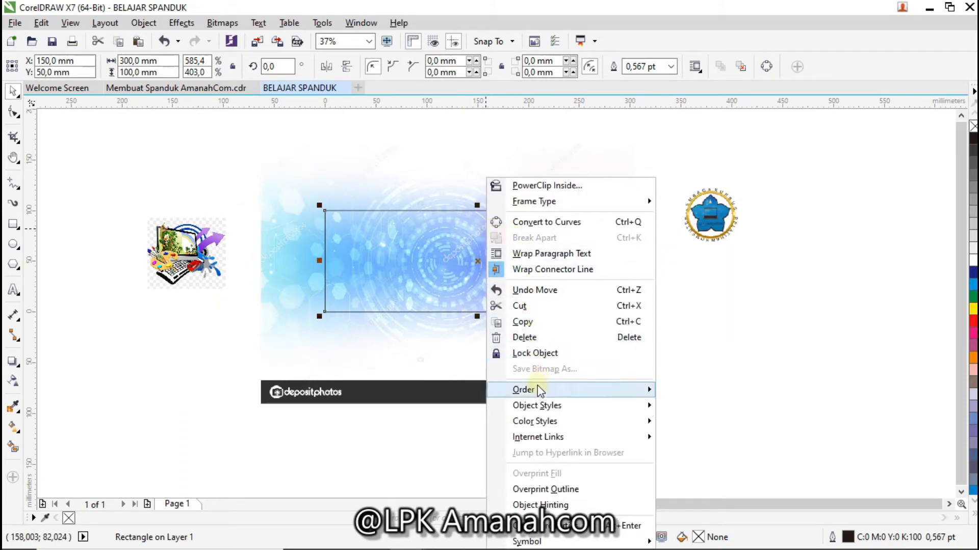
{"action": "mouse_move", "coordinate": [538, 387]}
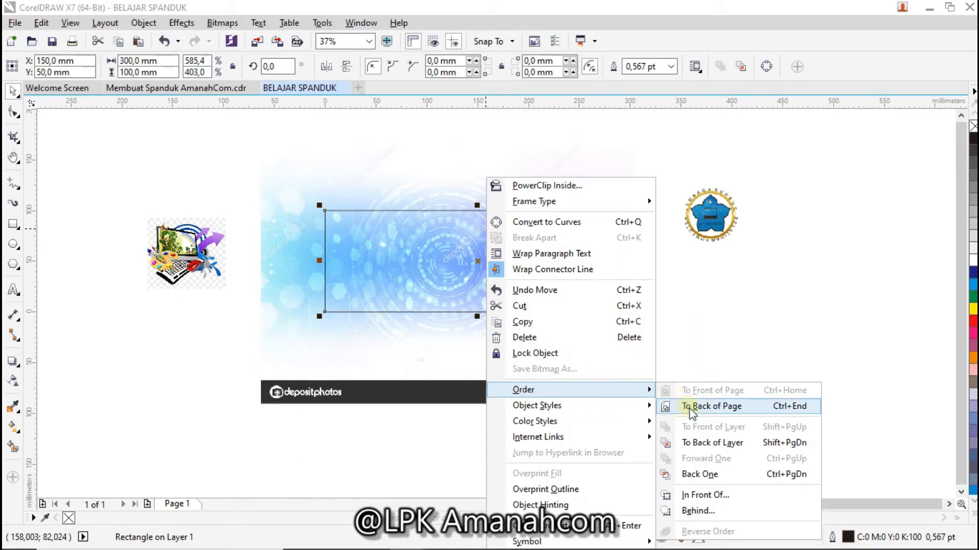
{"action": "left_click", "coordinate": [706, 328]}
{"action": "left_click", "coordinate": [569, 337]}
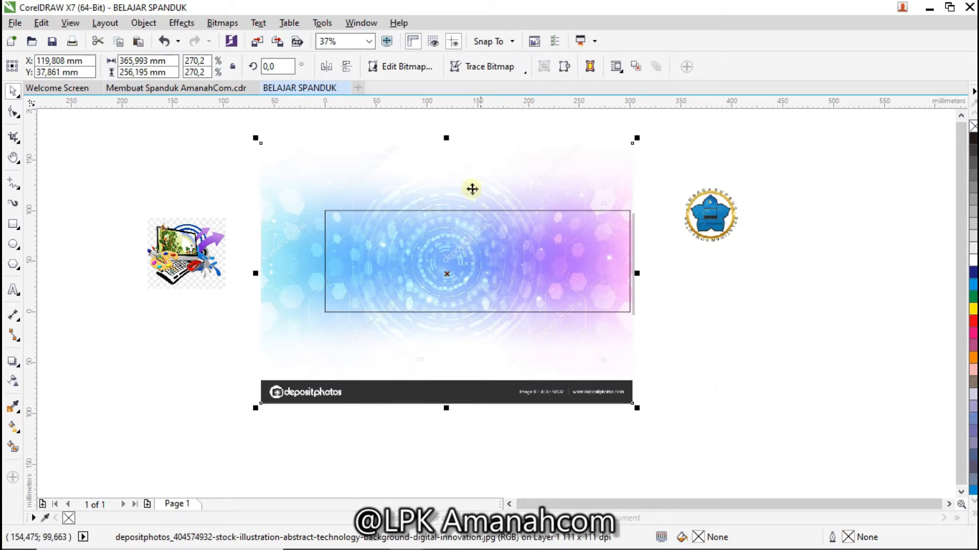
{"action": "right_click", "coordinate": [321, 327]}
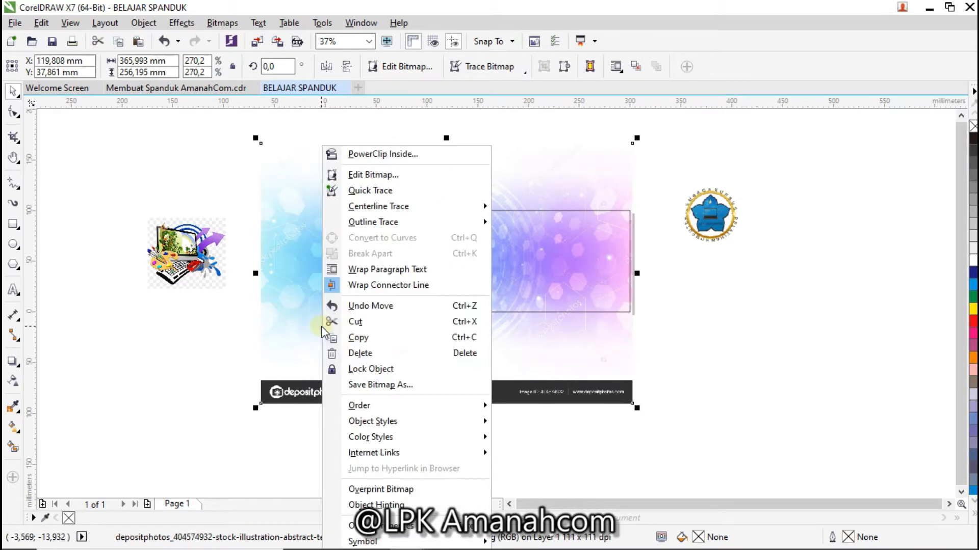
{"action": "left_click", "coordinate": [298, 323]}
{"action": "right_click", "coordinate": [297, 323]}
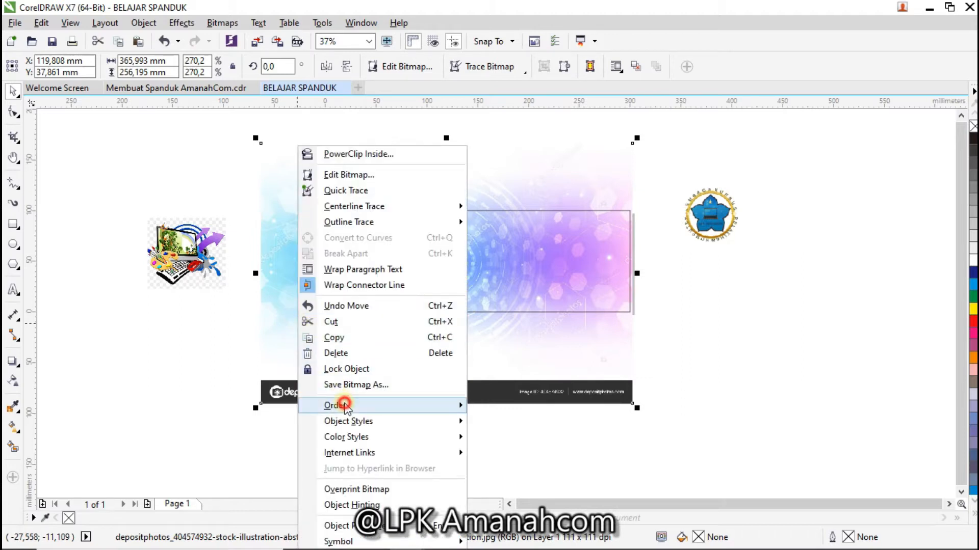
{"action": "mouse_move", "coordinate": [345, 408]}
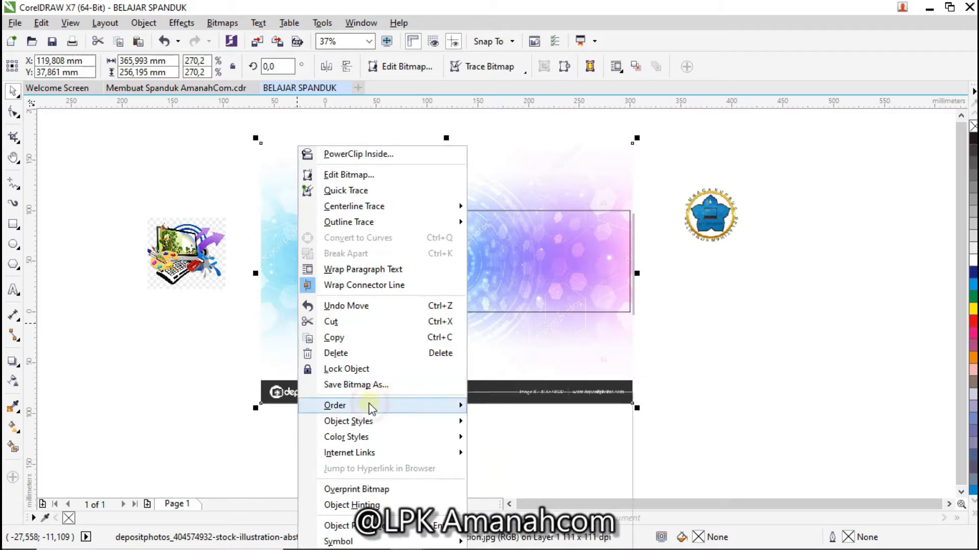
{"action": "mouse_move", "coordinate": [377, 404]}
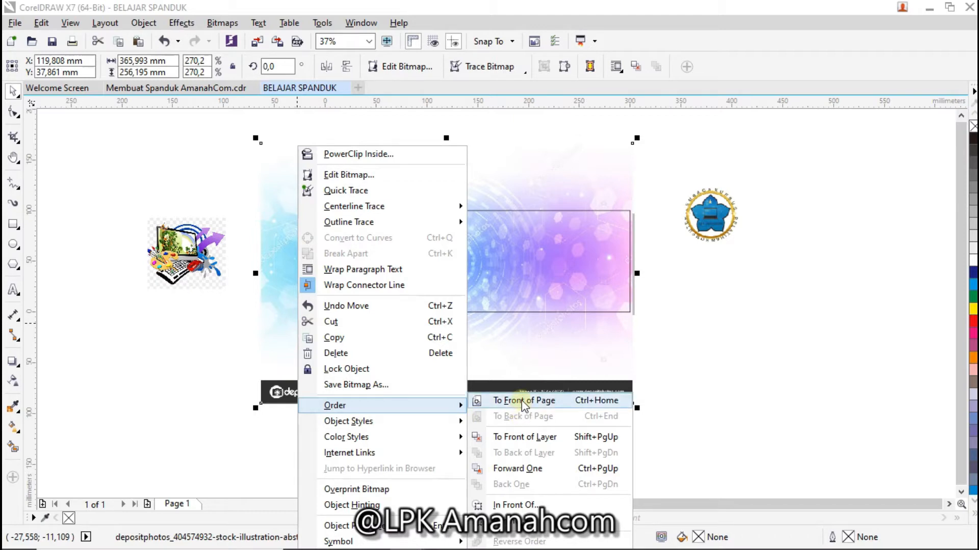
{"action": "left_click", "coordinate": [685, 367]}
{"action": "left_click", "coordinate": [699, 341]}
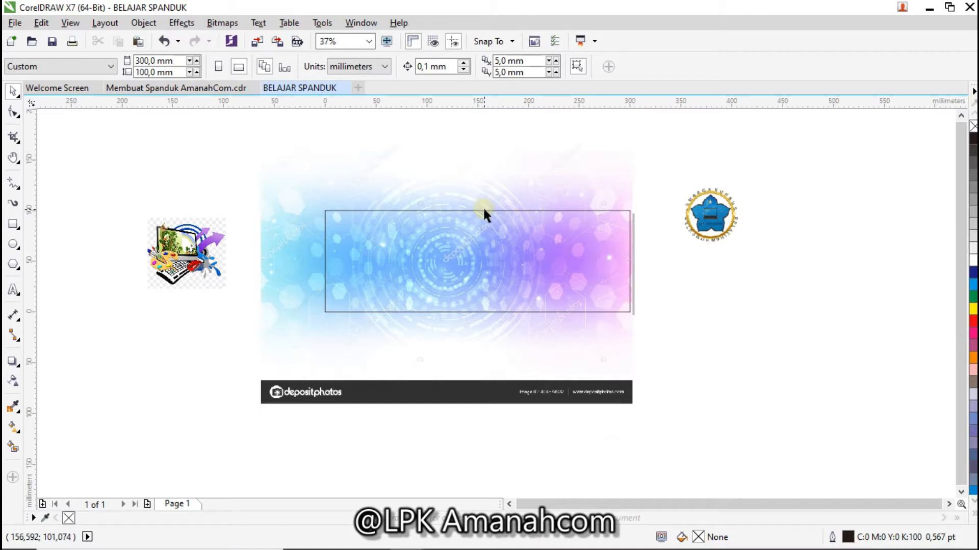
Select the background image together with the rectangle and intersect them to get a page-sized piece of the image
{"action": "left_click_drag", "start_coordinate": [734, 440], "coordinate": [346, 344]}
{"action": "left_click_drag", "start_coordinate": [213, 240], "coordinate": [213, 172]}
{"action": "left_click", "coordinate": [770, 393]}
{"action": "left_click_drag", "start_coordinate": [704, 457], "coordinate": [253, 133]}
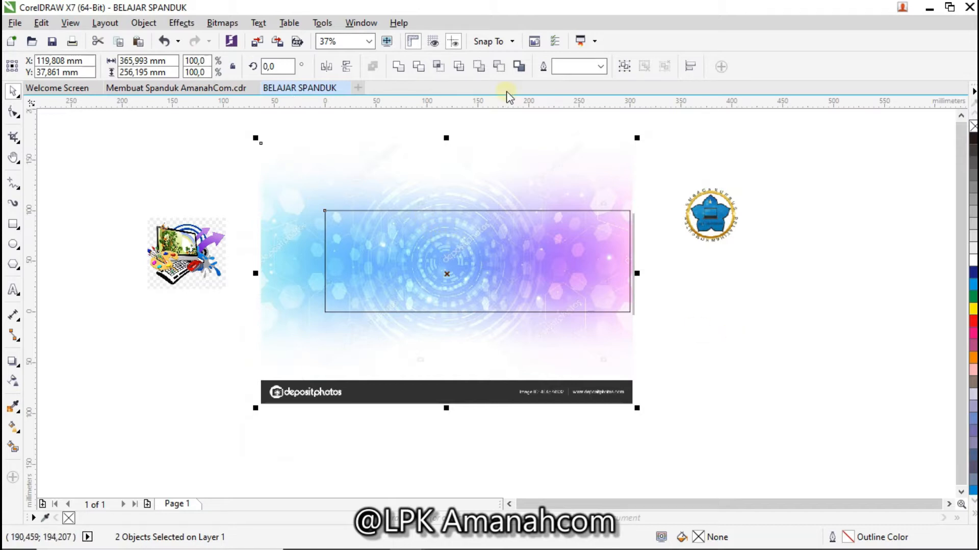
{"action": "left_click", "coordinate": [439, 69]}
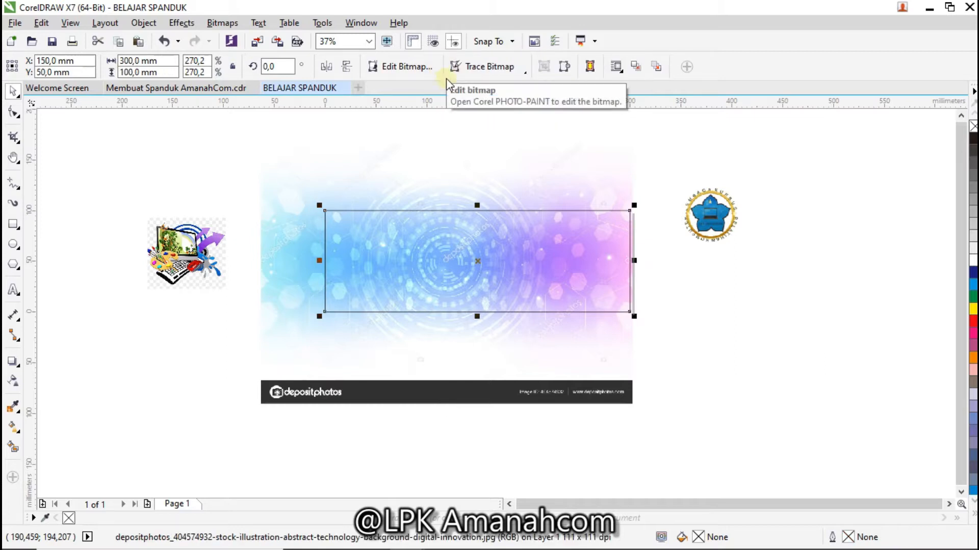
Pull the original oversized background image away from the page and delete it
{"action": "left_click", "coordinate": [720, 404]}
{"action": "left_click_drag", "start_coordinate": [586, 357], "coordinate": [753, 307]}
{"action": "left_click", "coordinate": [756, 310]}
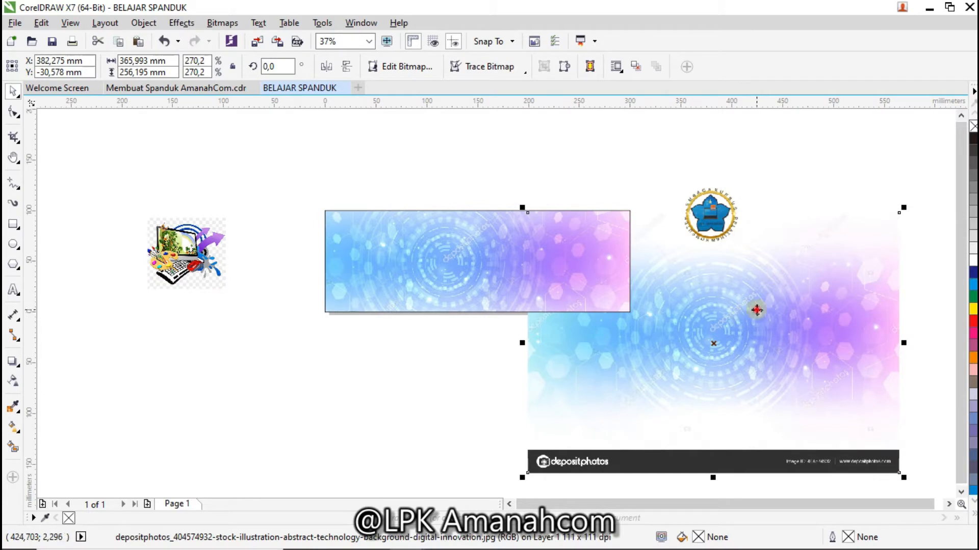
{"action": "left_click", "coordinate": [756, 308]}
{"action": "key", "text": "Delete"}
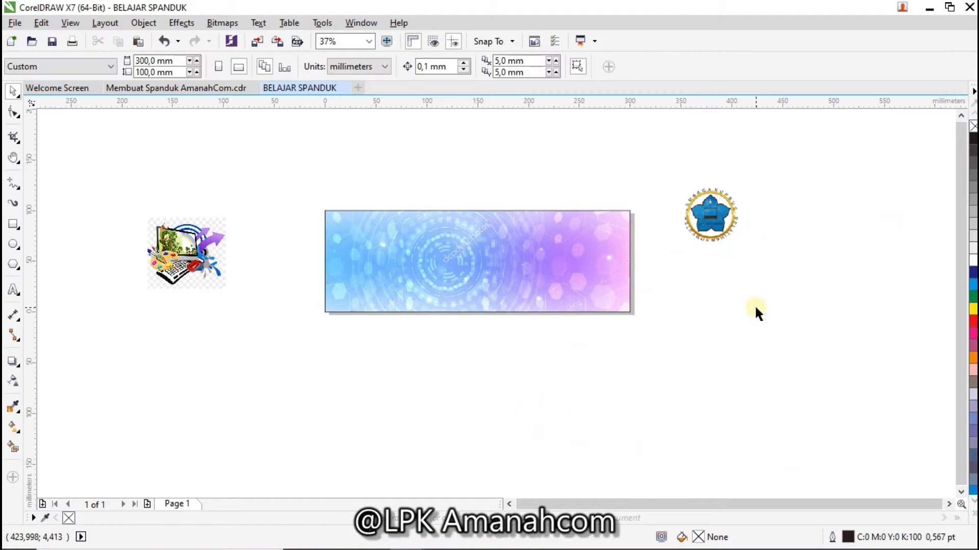
{"action": "left_click", "coordinate": [534, 266]}
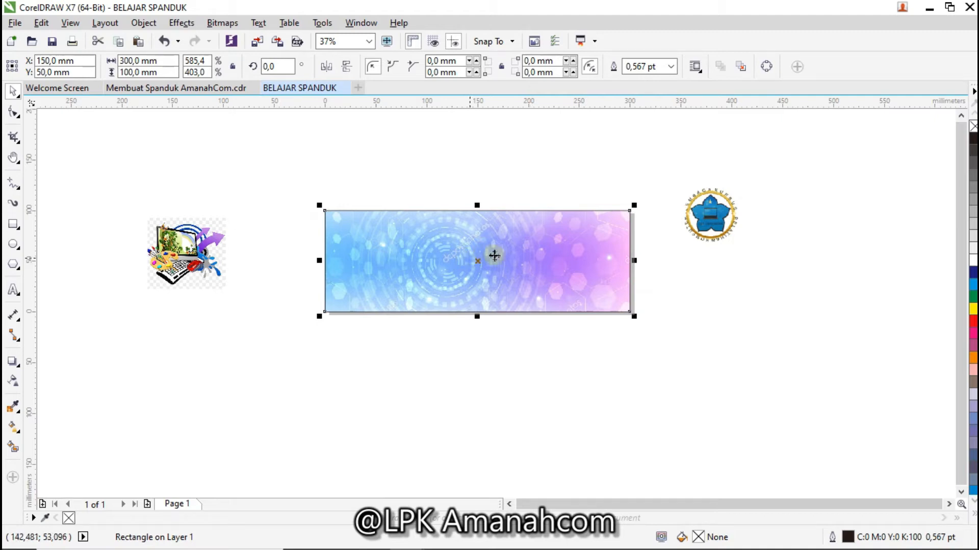
{"action": "left_click", "coordinate": [248, 288]}
{"action": "left_click", "coordinate": [477, 247]}
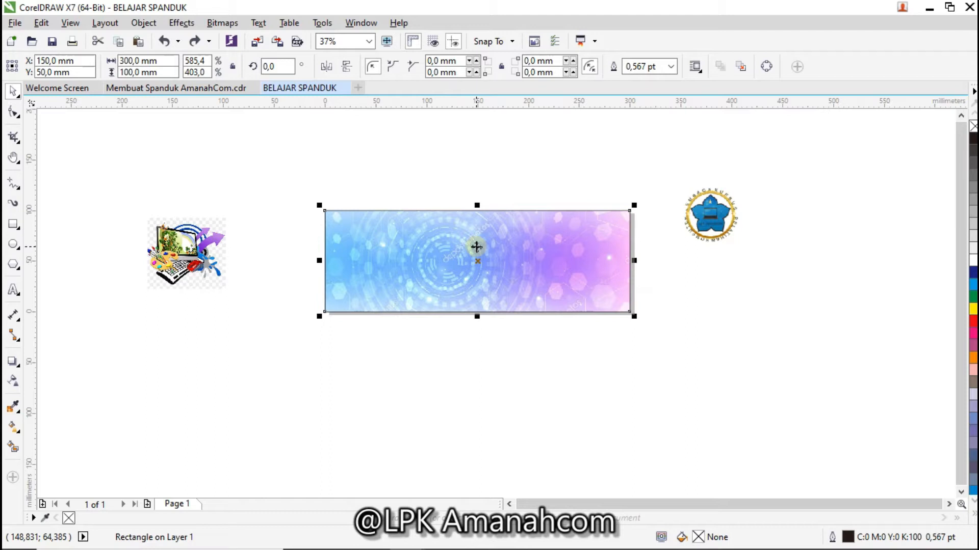
{"action": "left_click", "coordinate": [448, 388]}
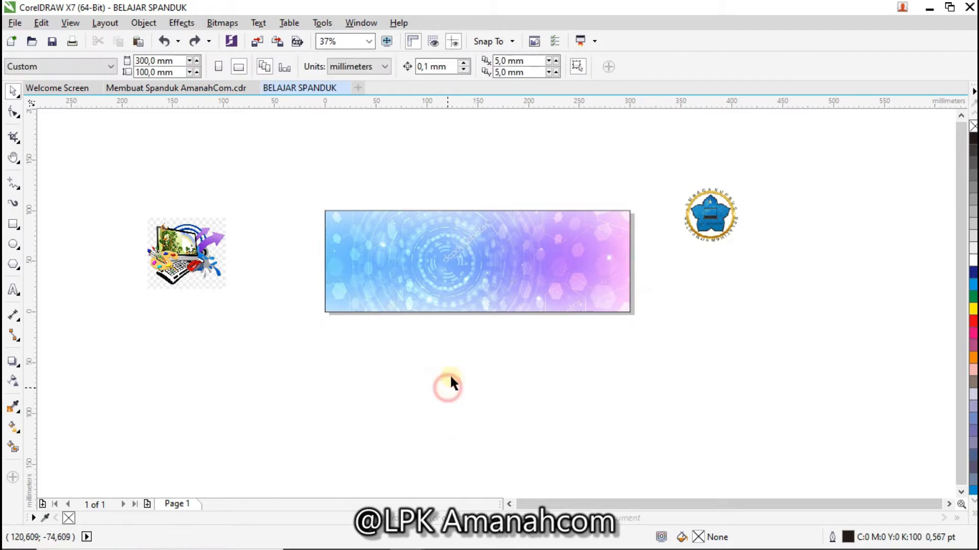
Try a dark blue fill on the page-sized rectangle and undo it
{"action": "left_click", "coordinate": [500, 238]}
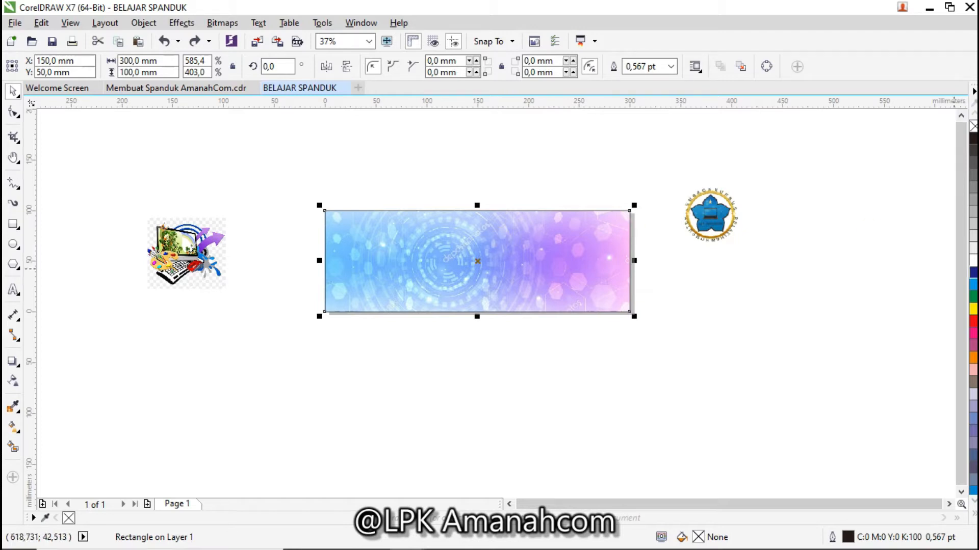
{"action": "left_click", "coordinate": [972, 273]}
{"action": "key", "text": "ctrl+z"}
Move the outline rectangle off the background image and give the image a uniform transparency of 50
{"action": "left_click_drag", "start_coordinate": [507, 236], "coordinate": [633, 284]}
{"action": "left_click", "coordinate": [364, 232]}
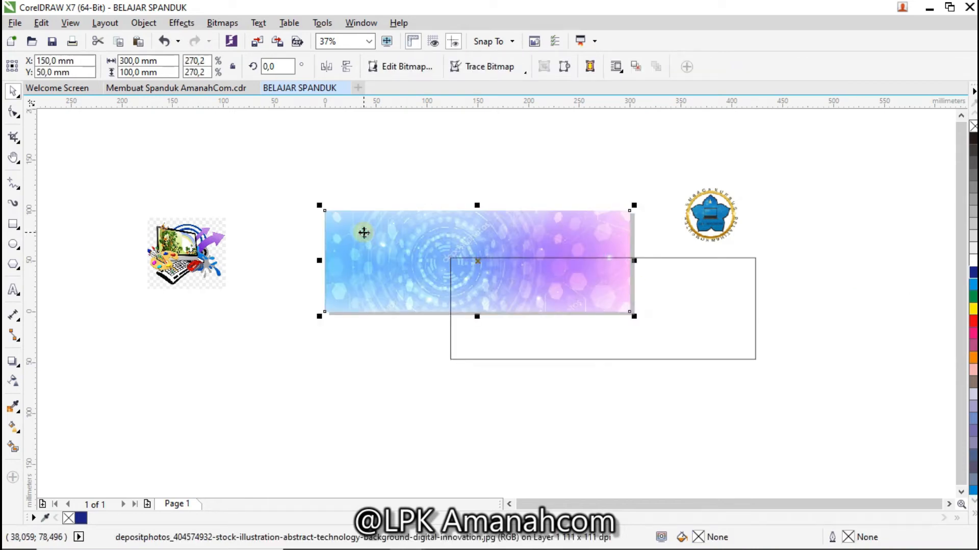
{"action": "left_click", "coordinate": [13, 381]}
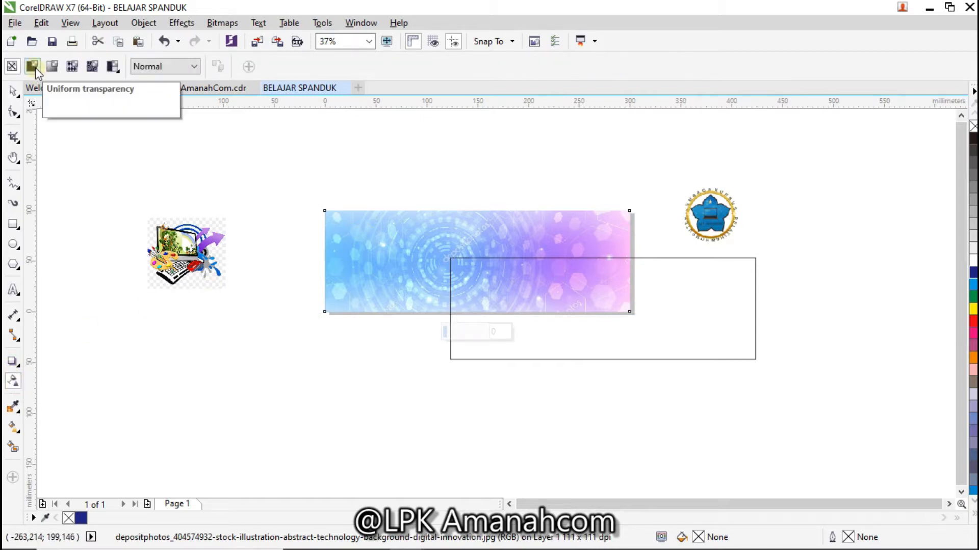
{"action": "left_click", "coordinate": [32, 66]}
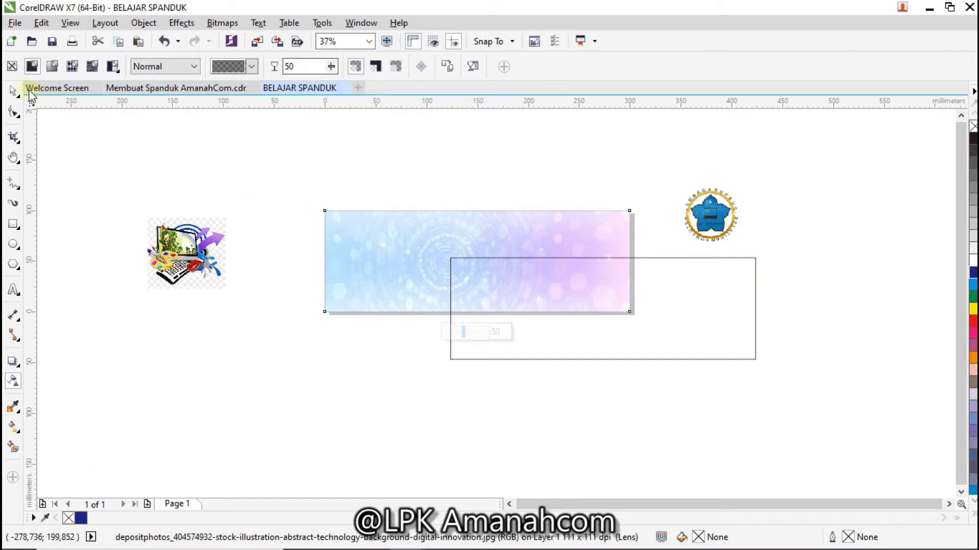
{"action": "left_click", "coordinate": [13, 91]}
{"action": "left_click", "coordinate": [351, 152]}
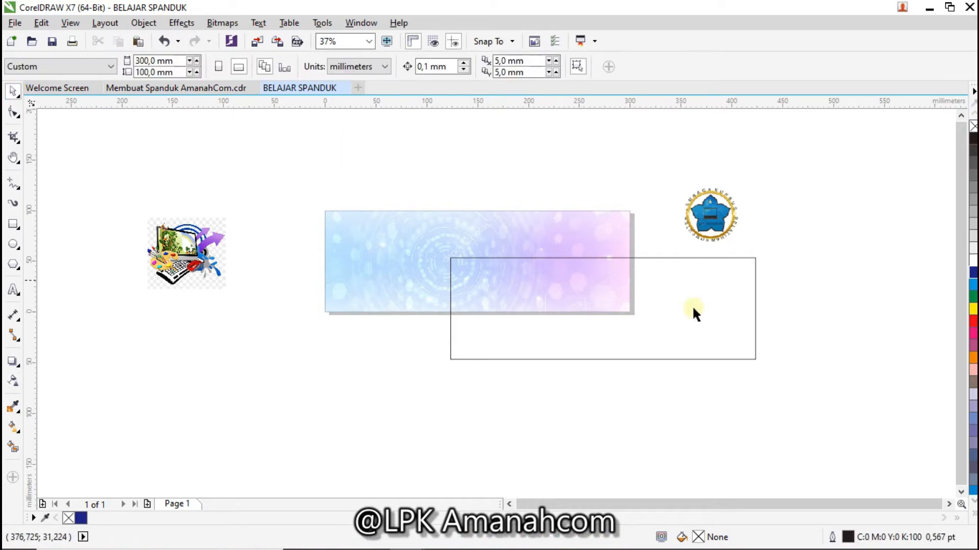
Center the outline rectangle on the page over the faded background image
{"action": "left_click", "coordinate": [713, 301]}
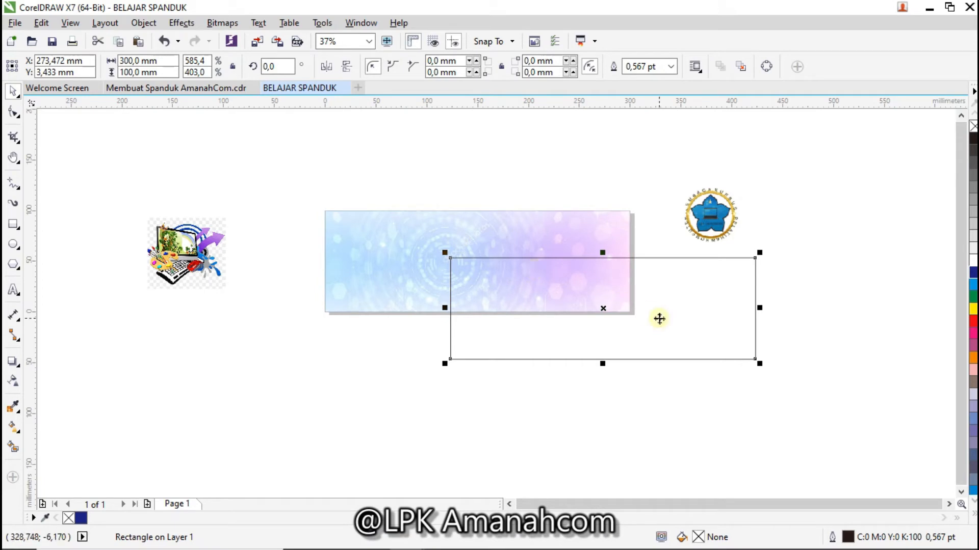
{"action": "key", "text": "p"}
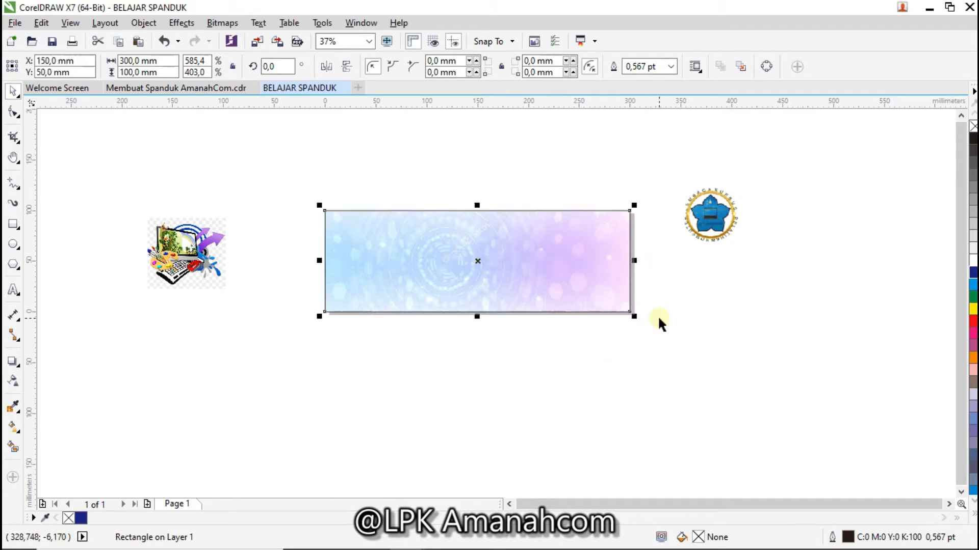
{"action": "key", "text": "shift+F2"}
{"action": "left_click", "coordinate": [356, 397]}
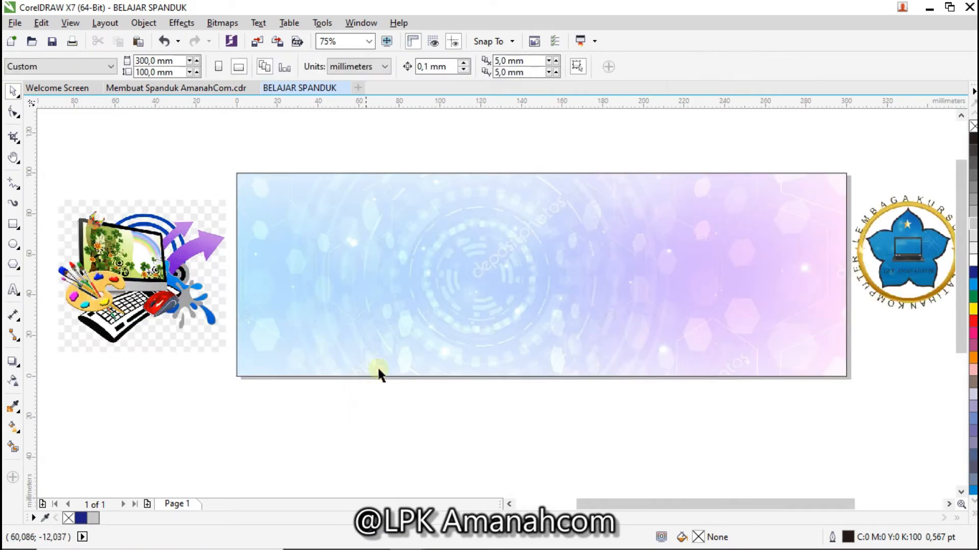
Pull the rectangle and the background image out of position and center the image on the page again
{"action": "left_click", "coordinate": [385, 218]}
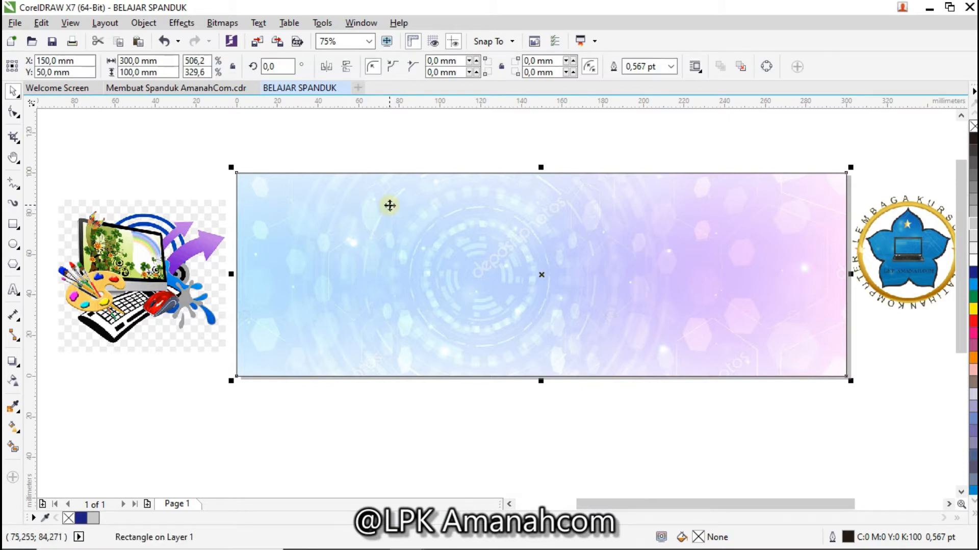
{"action": "mouse_move", "coordinate": [406, 173]}
{"action": "left_mouse_down"}
{"action": "mouse_move", "coordinate": [414, 222]}
{"action": "mouse_move", "coordinate": [415, 201]}
{"action": "mouse_move", "coordinate": [472, 214]}
{"action": "mouse_move", "coordinate": [459, 199]}
{"action": "mouse_move", "coordinate": [478, 175]}
{"action": "mouse_move", "coordinate": [452, 189]}
{"action": "mouse_move", "coordinate": [481, 186]}
{"action": "left_mouse_up"}
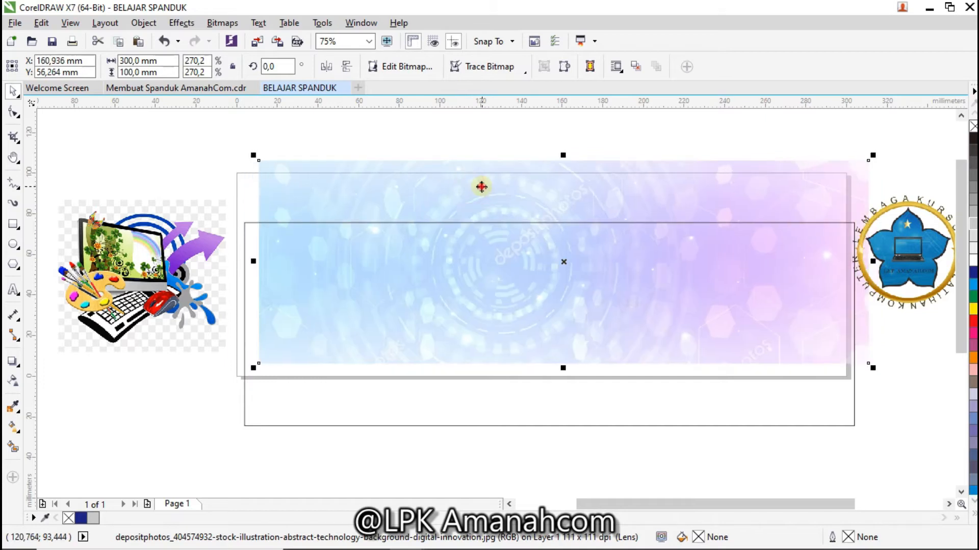
{"action": "key", "text": "p"}
Move the outline rectangle aside and lock the background image in place
{"action": "left_click", "coordinate": [303, 223]}
{"action": "left_click_drag", "start_coordinate": [390, 244], "coordinate": [417, 254]}
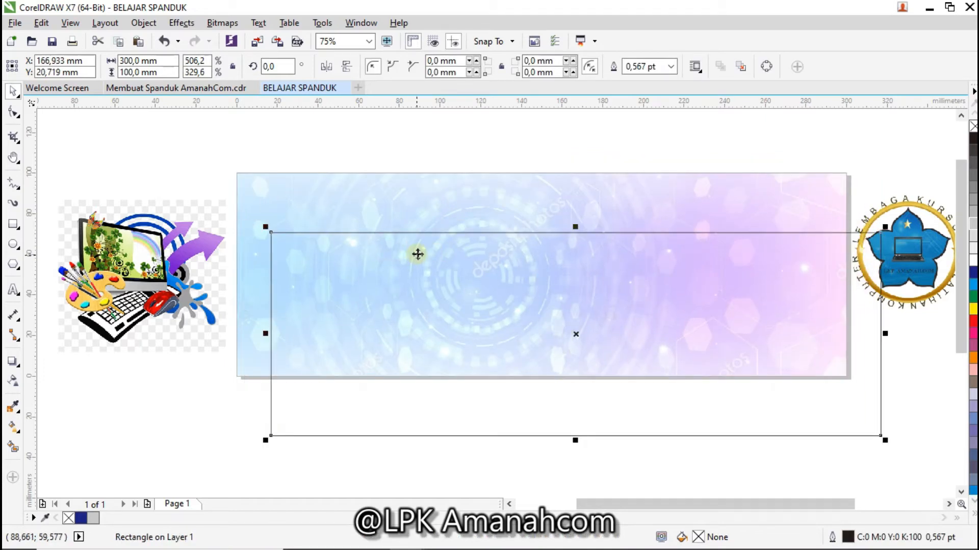
{"action": "left_click", "coordinate": [428, 191]}
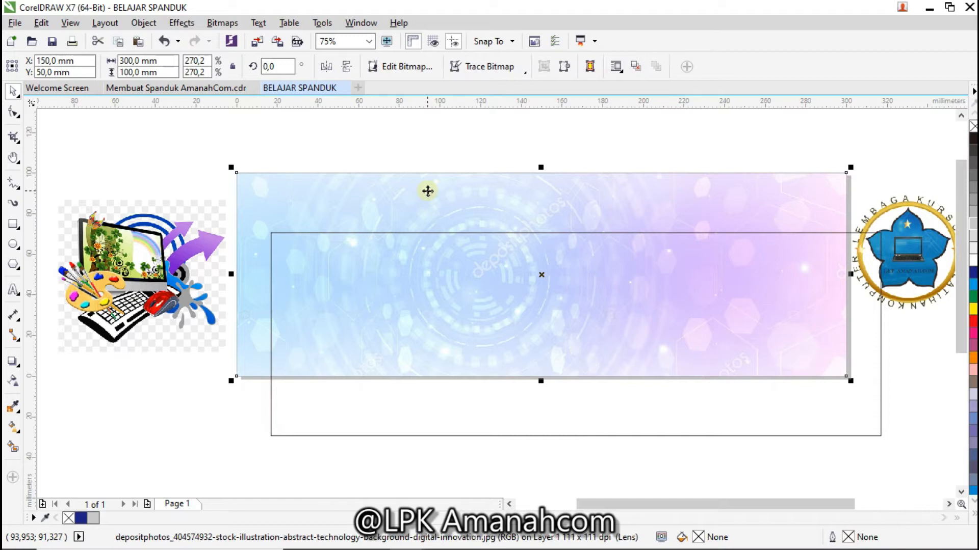
{"action": "right_click", "coordinate": [427, 191]}
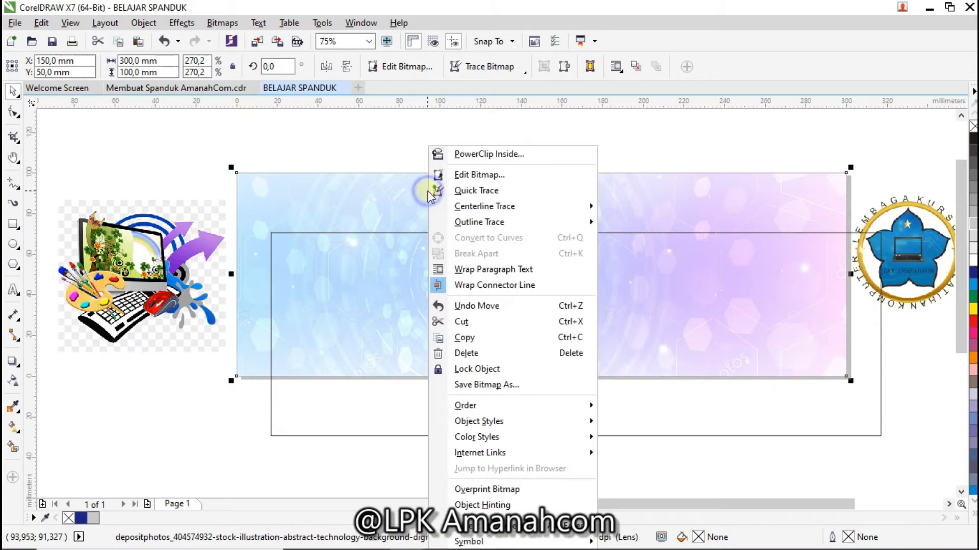
{"action": "left_click", "coordinate": [473, 369]}
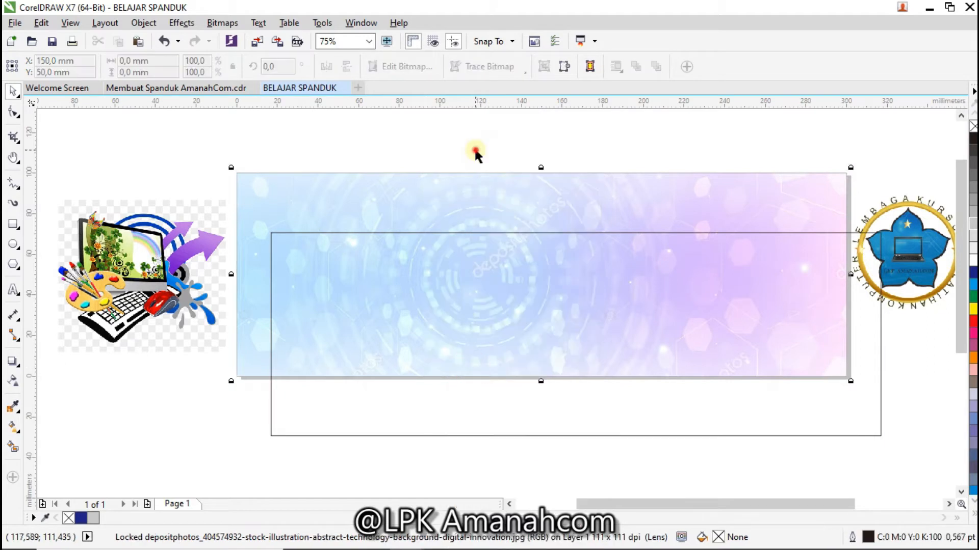
Try to drag the locked background image and check its Unlock Object option without applying it
{"action": "left_click", "coordinate": [474, 146]}
{"action": "left_click_drag", "start_coordinate": [490, 191], "coordinate": [301, 189]}
{"action": "left_click_drag", "start_coordinate": [548, 201], "coordinate": [234, 196]}
{"action": "left_click_drag", "start_coordinate": [516, 191], "coordinate": [240, 127]}
{"action": "left_click_drag", "start_coordinate": [402, 204], "coordinate": [402, 204]}
{"action": "scroll", "coordinate": [367, 186], "scroll_direction": "up", "scroll_amount": 1}
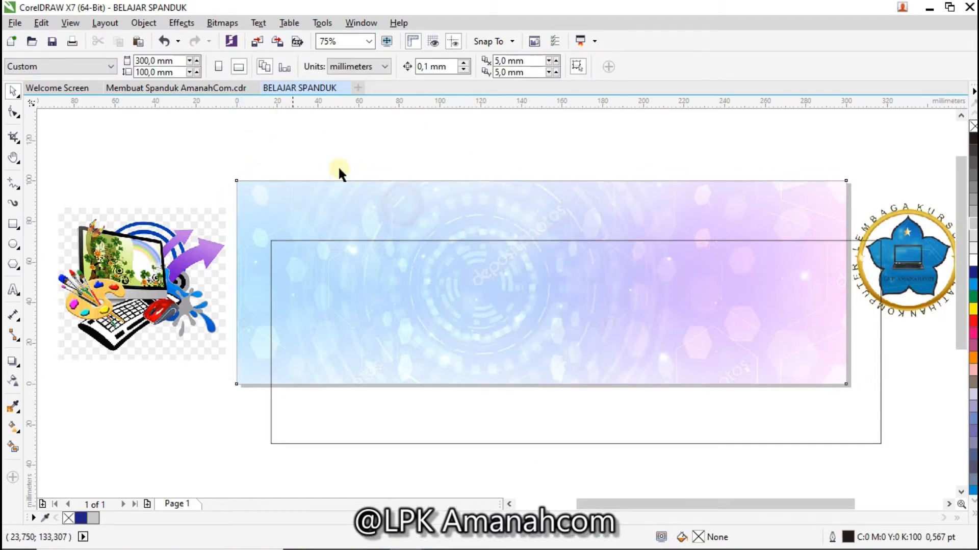
{"action": "right_click", "coordinate": [360, 196]}
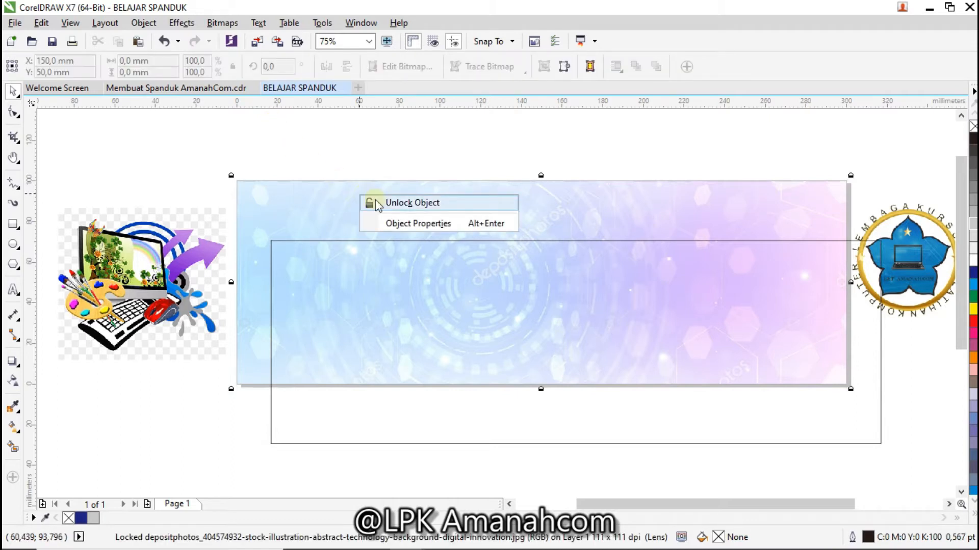
{"action": "key", "text": "Escape"}
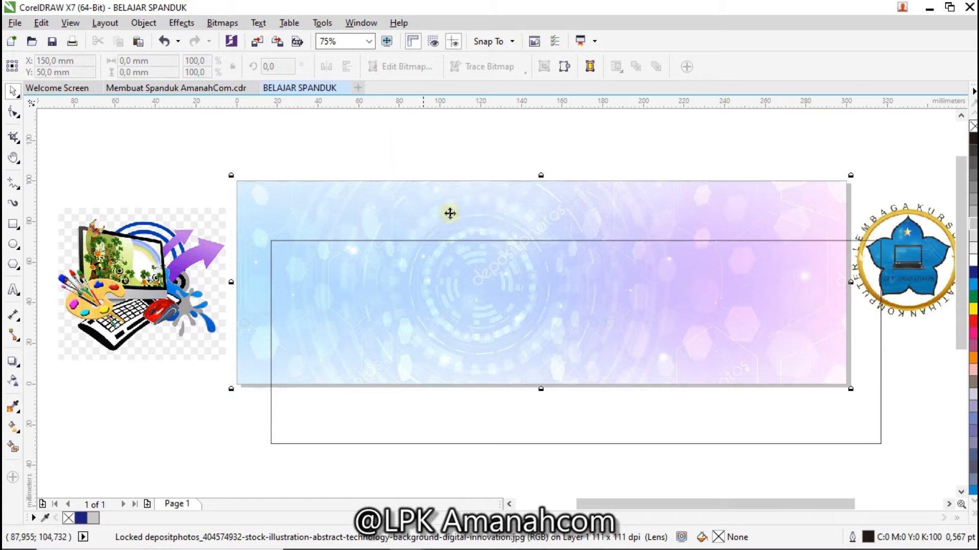
Return the displaced outline rectangle to the page center over the locked background
{"action": "left_click", "coordinate": [478, 266]}
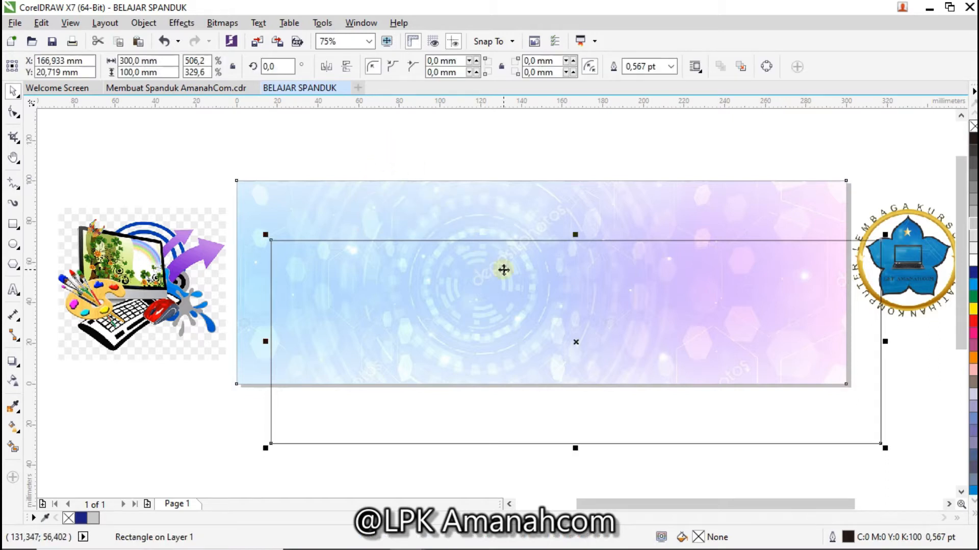
{"action": "key", "text": "p"}
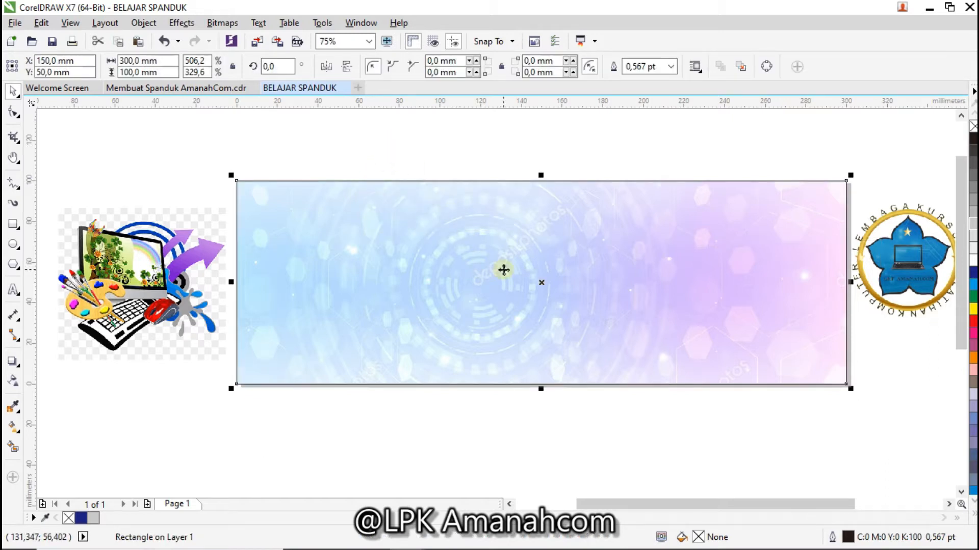
{"action": "left_click", "coordinate": [561, 152]}
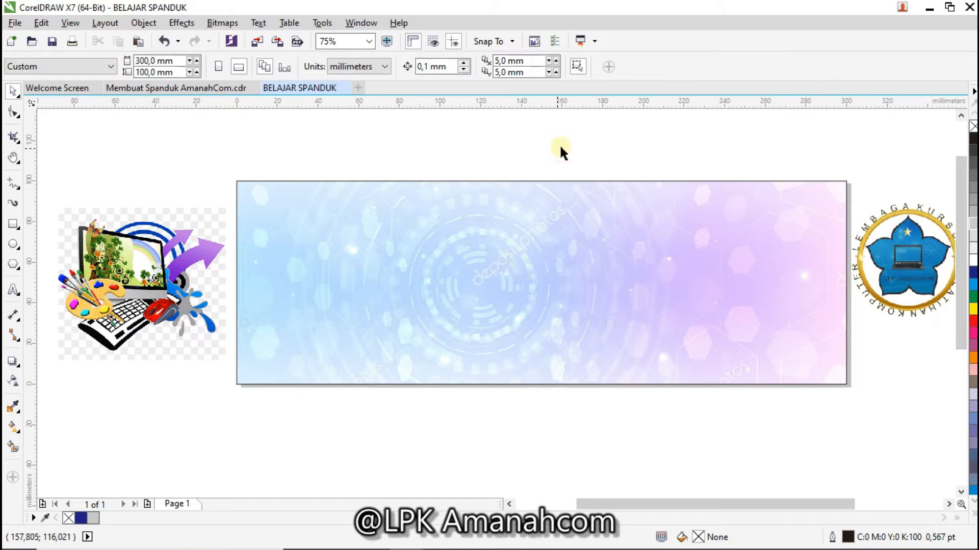
PowerClip the logo inside the page-sized rectangle
{"action": "left_click", "coordinate": [904, 236]}
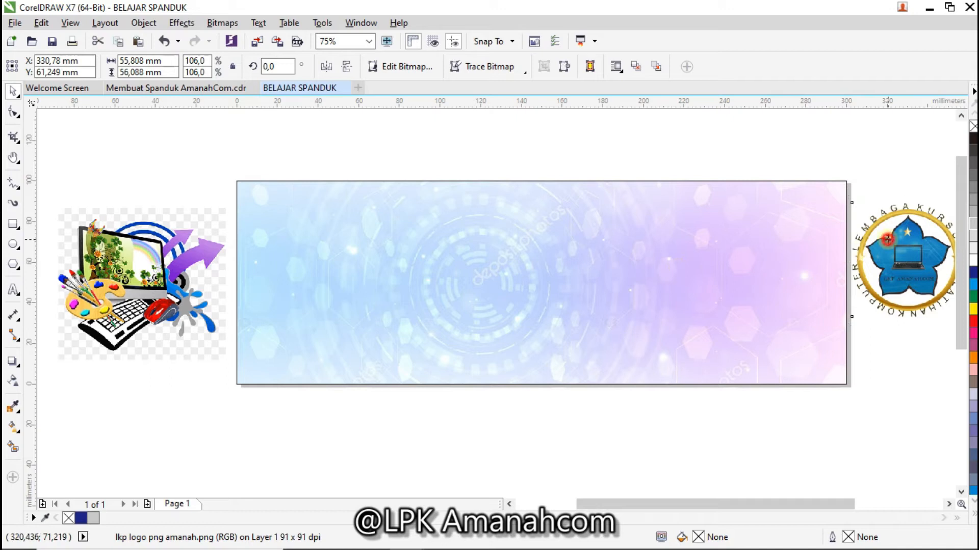
{"action": "left_click", "coordinate": [890, 145]}
{"action": "left_click", "coordinate": [904, 252]}
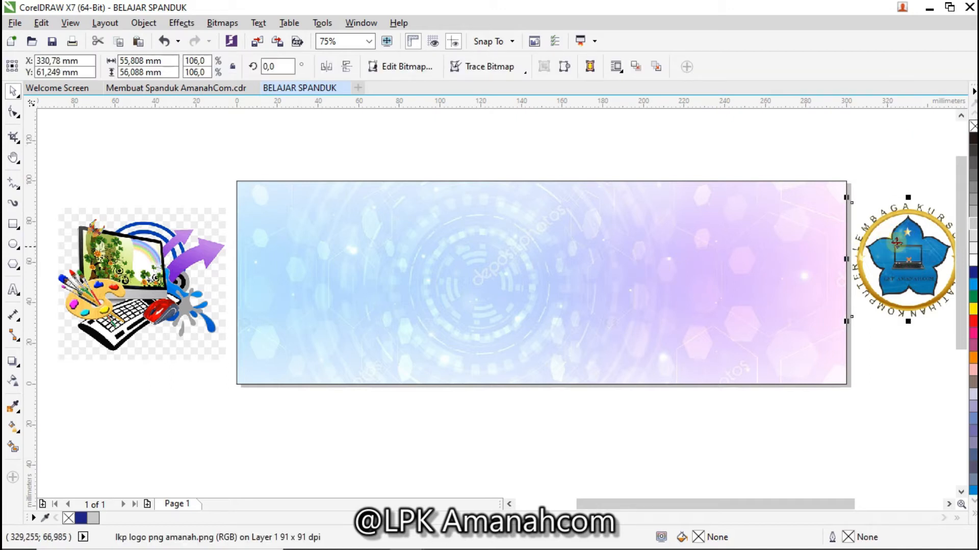
{"action": "right_click", "coordinate": [894, 240]}
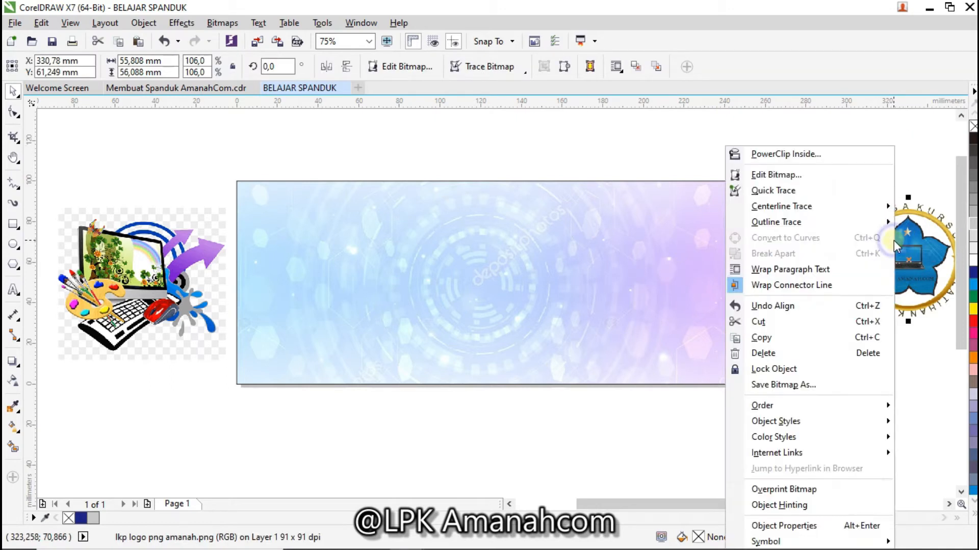
{"action": "left_click", "coordinate": [774, 154]}
{"action": "left_click", "coordinate": [445, 241]}
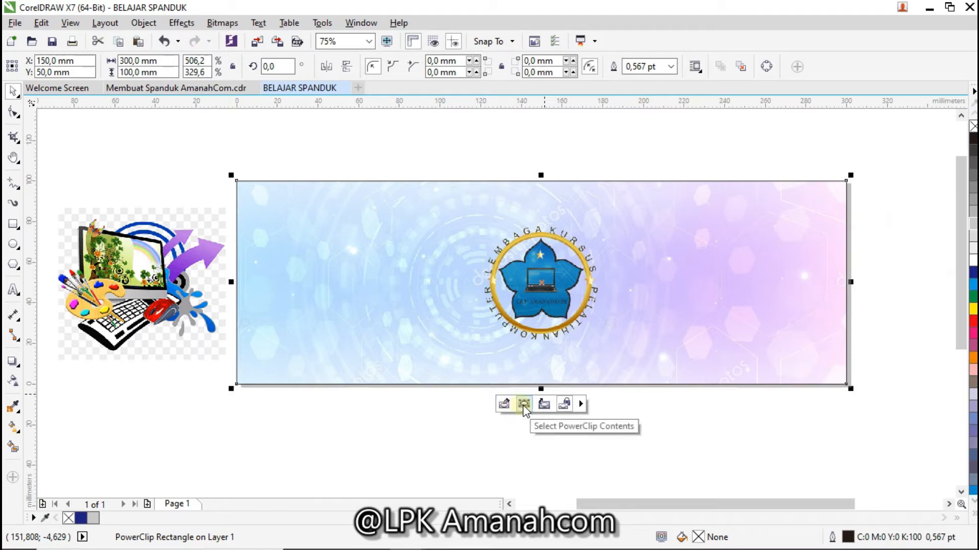
Select the PowerClip contents and move the logo onto the background's circular pattern, at about X 120.4 mm, Y 49.3 mm
{"action": "left_click", "coordinate": [523, 405]}
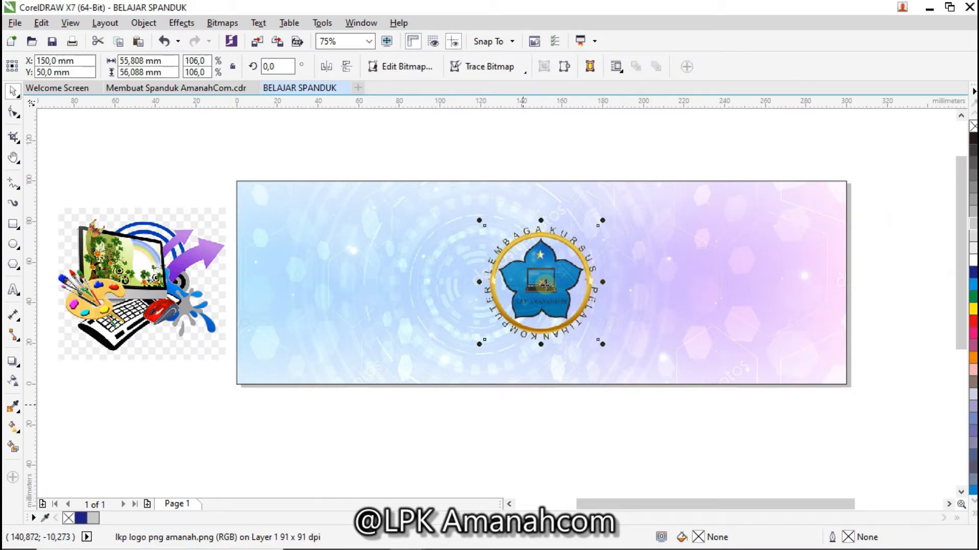
{"action": "left_click_drag", "start_coordinate": [544, 284], "coordinate": [484, 284]}
{"action": "key", "text": "Left"}
{"action": "key", "text": "Left"}
{"action": "key", "text": "Left"}
{"action": "key", "text": "Left"}
{"action": "key", "text": "Left"}
{"action": "key", "text": "Left"}
{"action": "key", "text": "Left"}
{"action": "key", "text": "Left"}
{"action": "key", "text": "Left"}
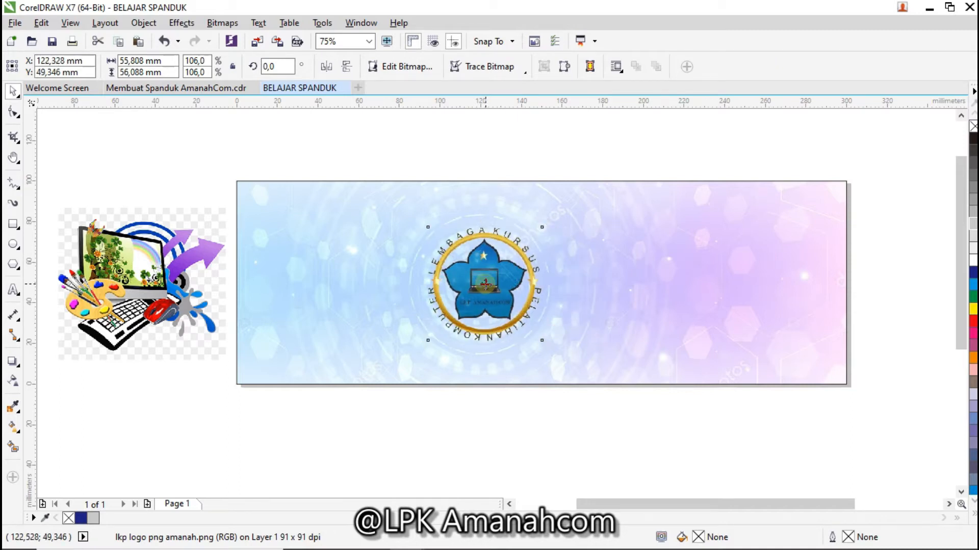
{"action": "key", "text": "Left"}
{"action": "key", "text": "Left"}
{"action": "key", "text": "Left"}
{"action": "key", "text": "Left"}
{"action": "key", "text": "Left"}
{"action": "key", "text": "Left"}
{"action": "key", "text": "Left"}
{"action": "key", "text": "Left"}
{"action": "key", "text": "Left"}
{"action": "key", "text": "Left"}
{"action": "key", "text": "Left"}
{"action": "key", "text": "Left"}
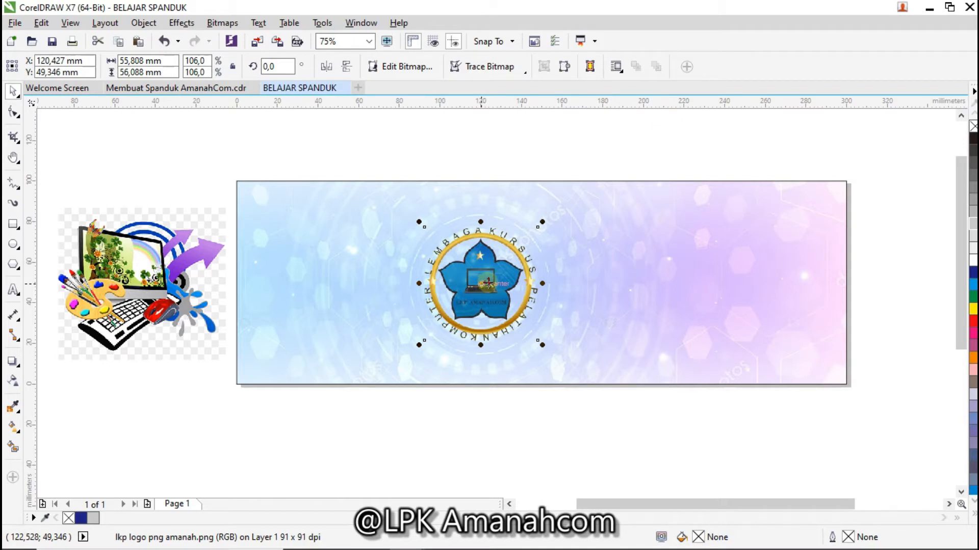
{"action": "left_click", "coordinate": [495, 405]}
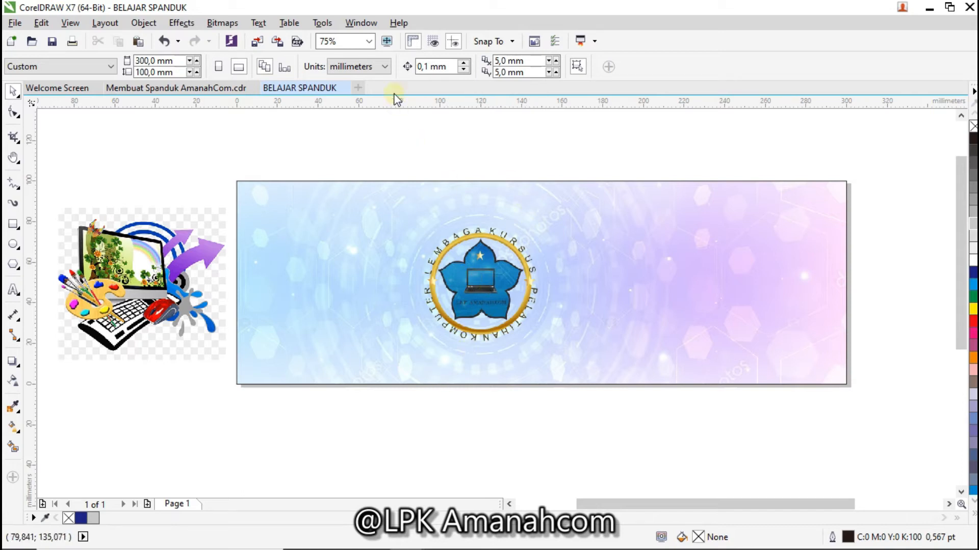
Move the computer illustration onto the left end of the banner, overlapping its edge
{"action": "left_click_drag", "start_coordinate": [701, 310], "coordinate": [572, 277]}
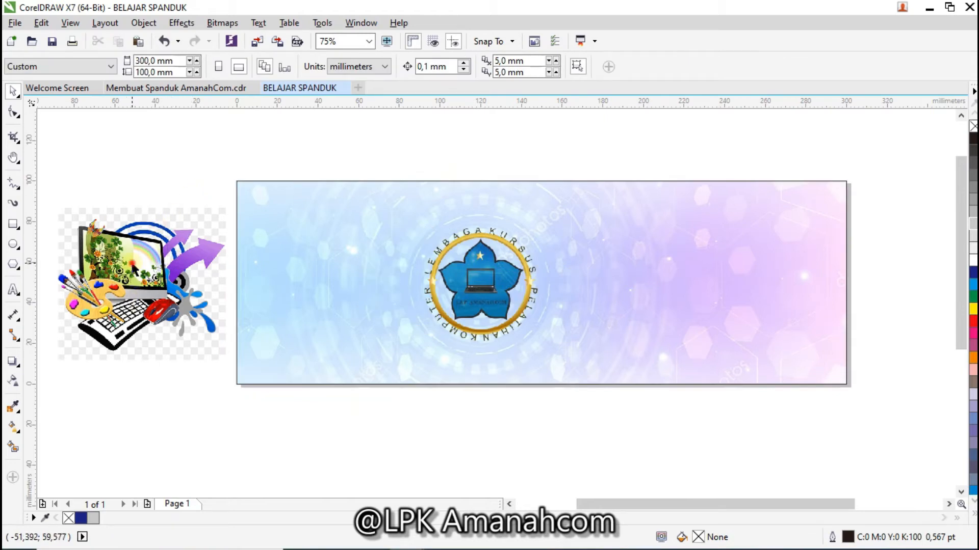
{"action": "left_click", "coordinate": [134, 267]}
{"action": "left_click_drag", "start_coordinate": [132, 263], "coordinate": [291, 265]}
{"action": "key", "text": "p"}
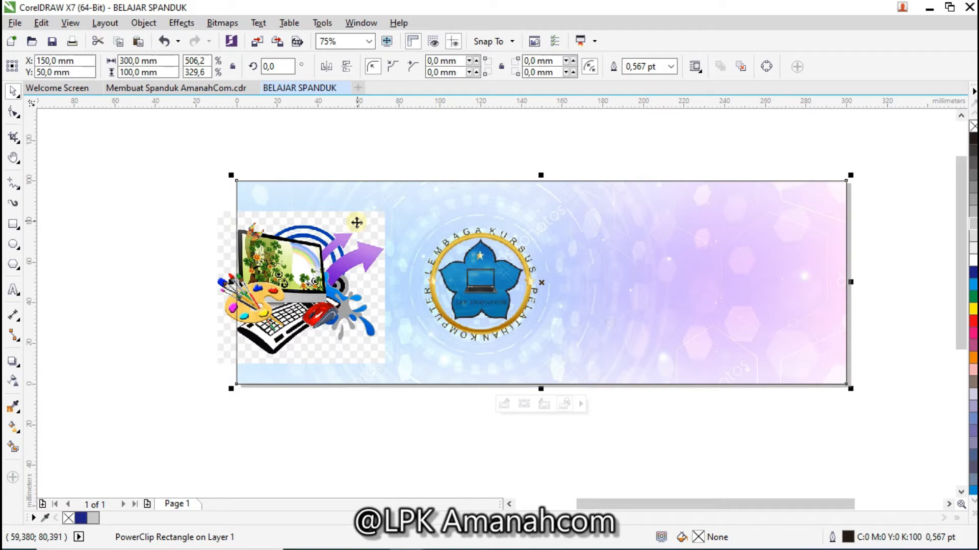
{"action": "left_click", "coordinate": [291, 159]}
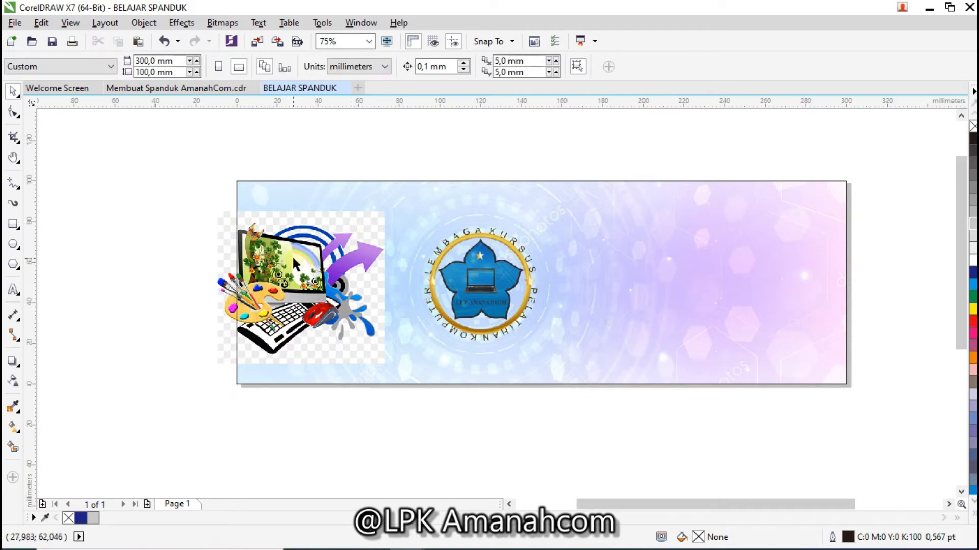
{"action": "left_click", "coordinate": [165, 221]}
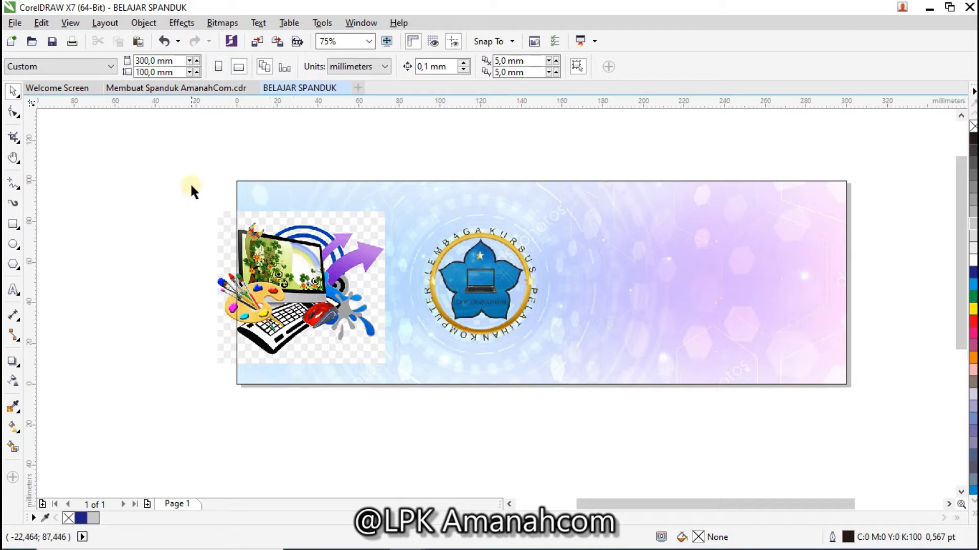
Outline-trace the computer illustration bitmap as line art, with its background removed automatically
{"action": "left_click_drag", "start_coordinate": [179, 145], "coordinate": [392, 396]}
{"action": "left_click_drag", "start_coordinate": [145, 140], "coordinate": [411, 413]}
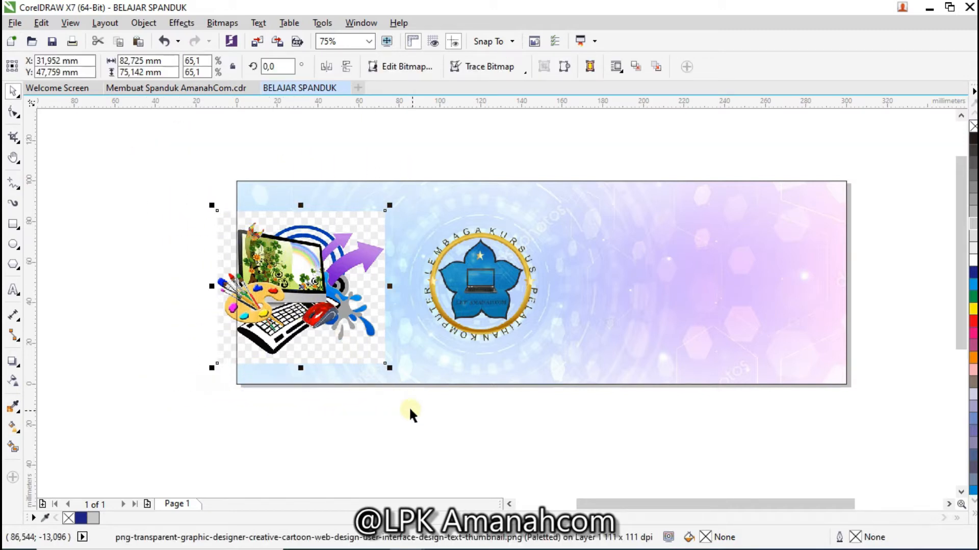
{"action": "left_click", "coordinate": [474, 67]}
{"action": "mouse_move", "coordinate": [485, 117]}
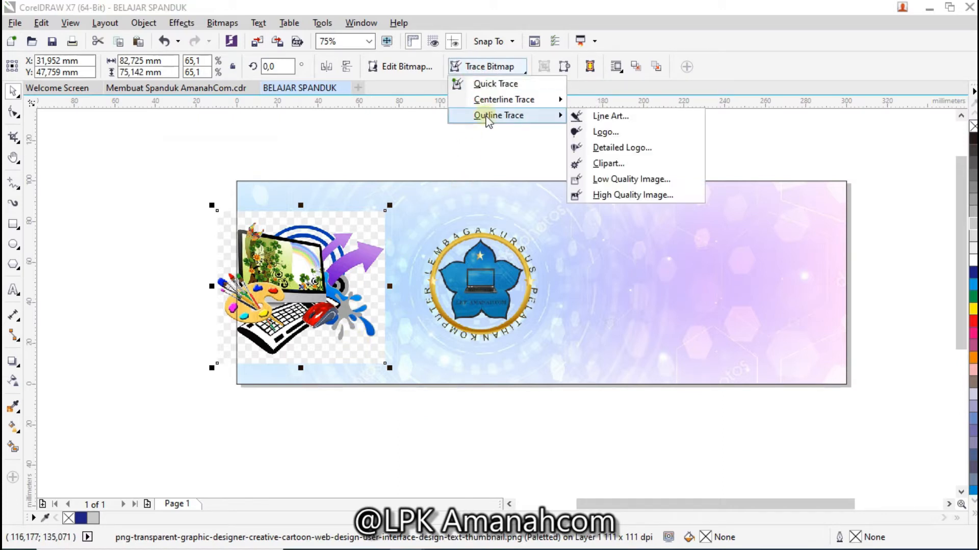
{"action": "left_click", "coordinate": [615, 120]}
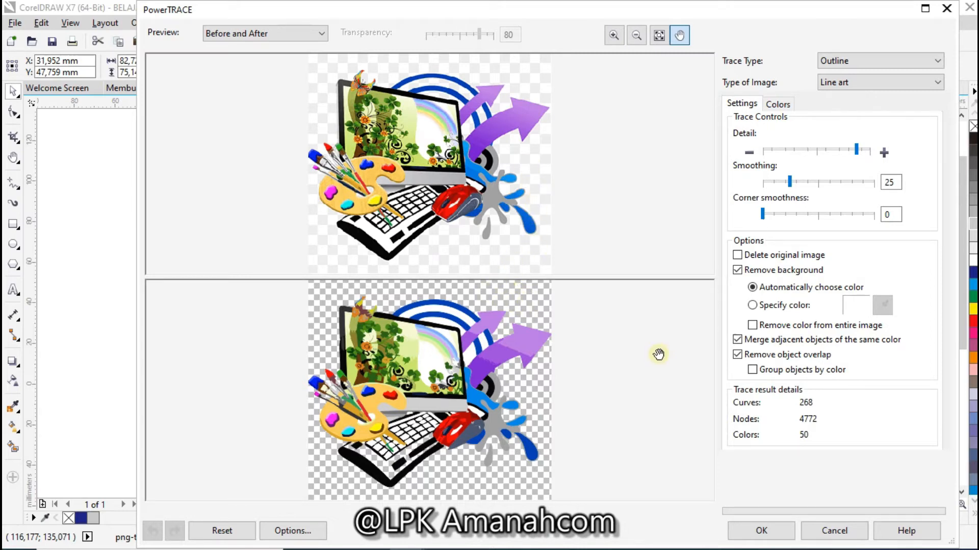
{"action": "left_click", "coordinate": [768, 530]}
Move the traced illustration off the banner and delete the original checkered bitmap underneath
{"action": "scroll", "coordinate": [309, 253], "scroll_direction": "up", "scroll_amount": 4}
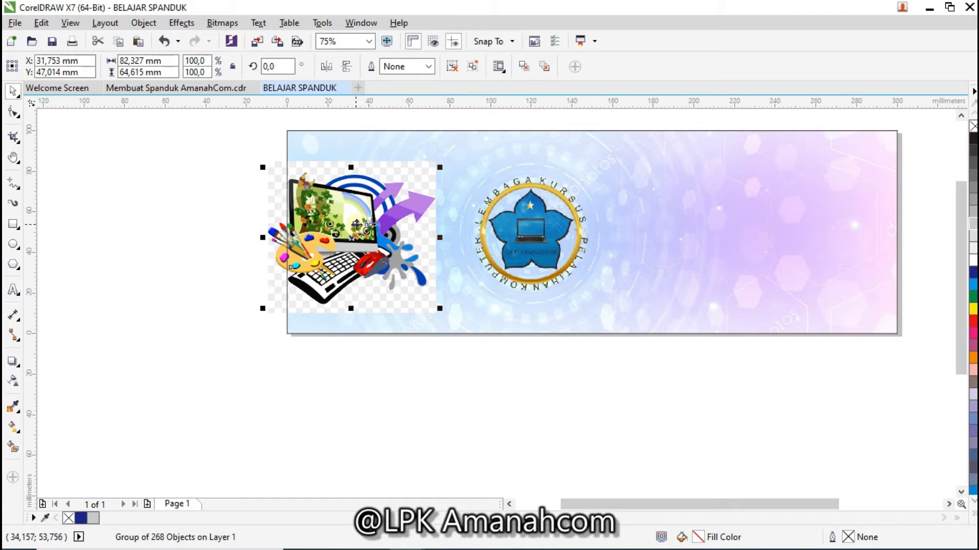
{"action": "left_click_drag", "start_coordinate": [356, 224], "coordinate": [153, 238]}
{"action": "right_click", "coordinate": [242, 251]}
{"action": "left_click", "coordinate": [344, 229]}
{"action": "left_click", "coordinate": [259, 173]}
{"action": "left_click", "coordinate": [275, 172]}
{"action": "left_click", "coordinate": [274, 176]}
{"action": "left_click", "coordinate": [253, 162]}
{"action": "left_click_drag", "start_coordinate": [243, 136], "coordinate": [453, 350]}
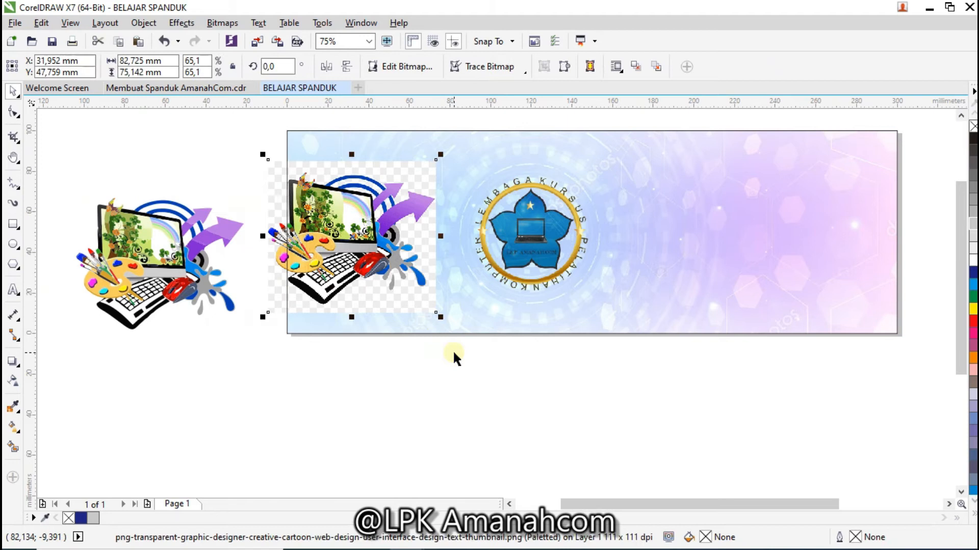
{"action": "key", "text": "Delete"}
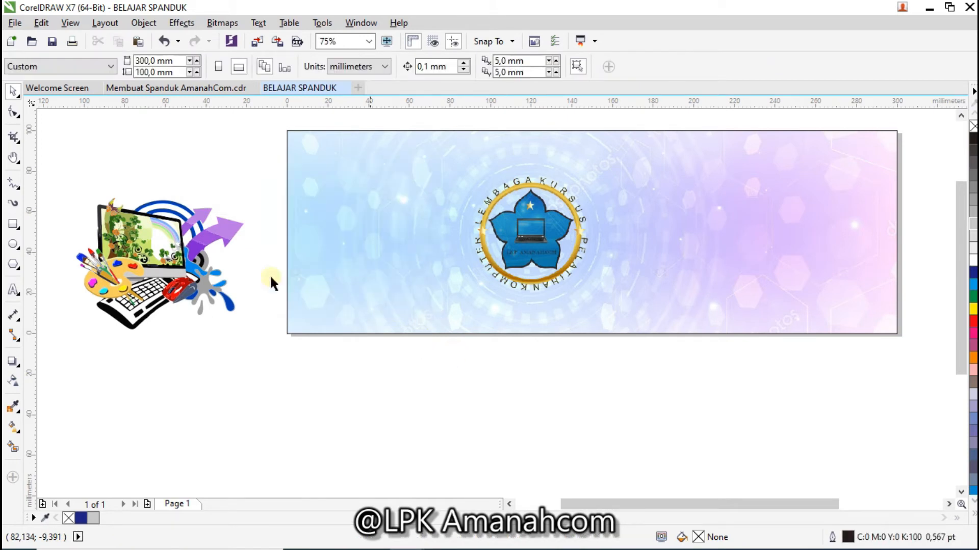
Move the traced illustration back onto the banner's left end, at about X 28.4 mm, Y 47.3 mm
{"action": "left_click_drag", "start_coordinate": [71, 156], "coordinate": [265, 377]}
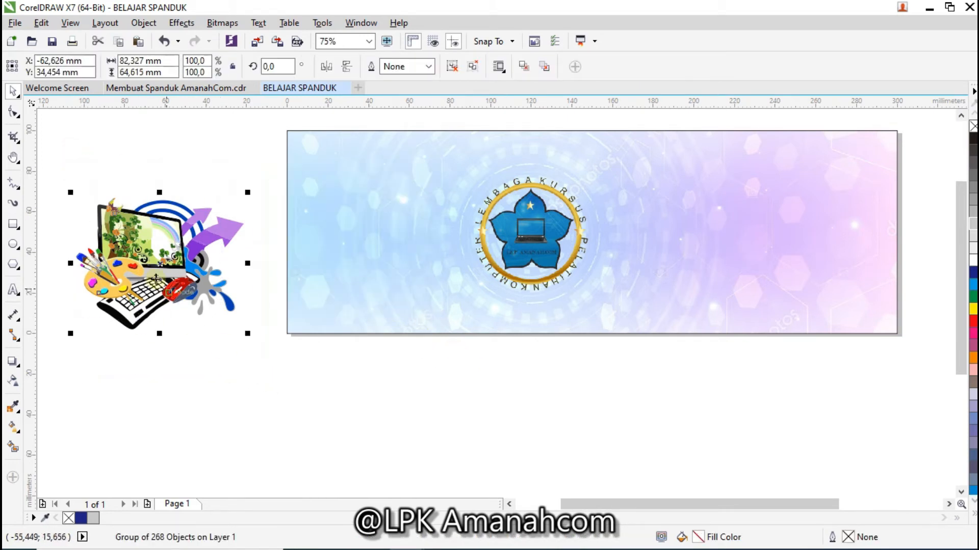
{"action": "left_click_drag", "start_coordinate": [195, 269], "coordinate": [337, 253]}
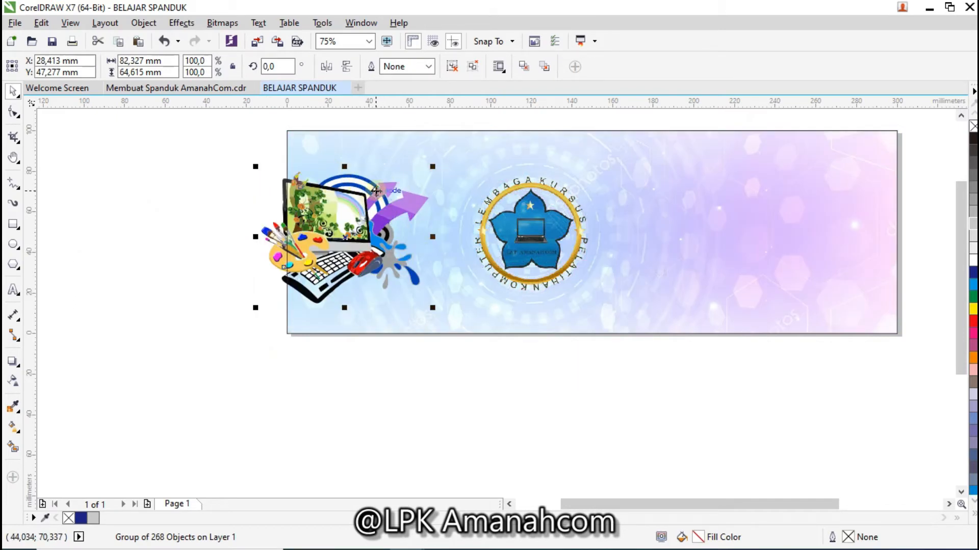
{"action": "scroll", "coordinate": [347, 183], "scroll_direction": "up", "scroll_amount": 2}
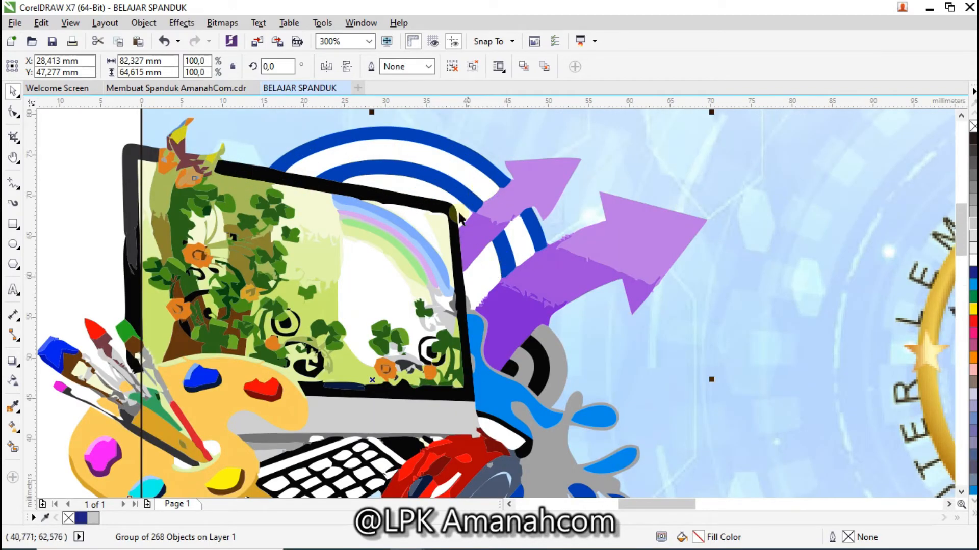
{"action": "scroll", "coordinate": [433, 235], "scroll_direction": "down", "scroll_amount": 2}
{"action": "left_click", "coordinate": [142, 258]}
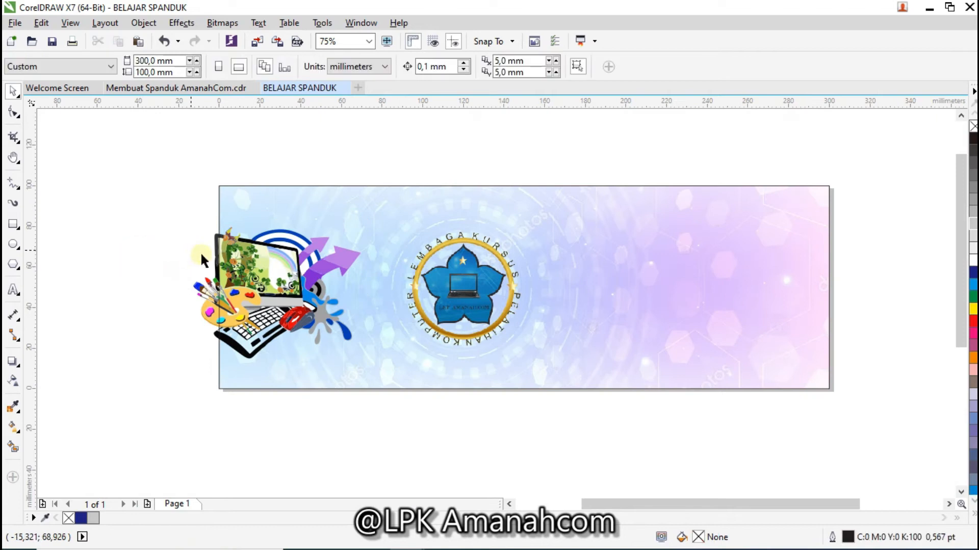
Ungroup all objects of the traced computer illustration into separate curves
{"action": "left_click_drag", "start_coordinate": [169, 170], "coordinate": [355, 386]}
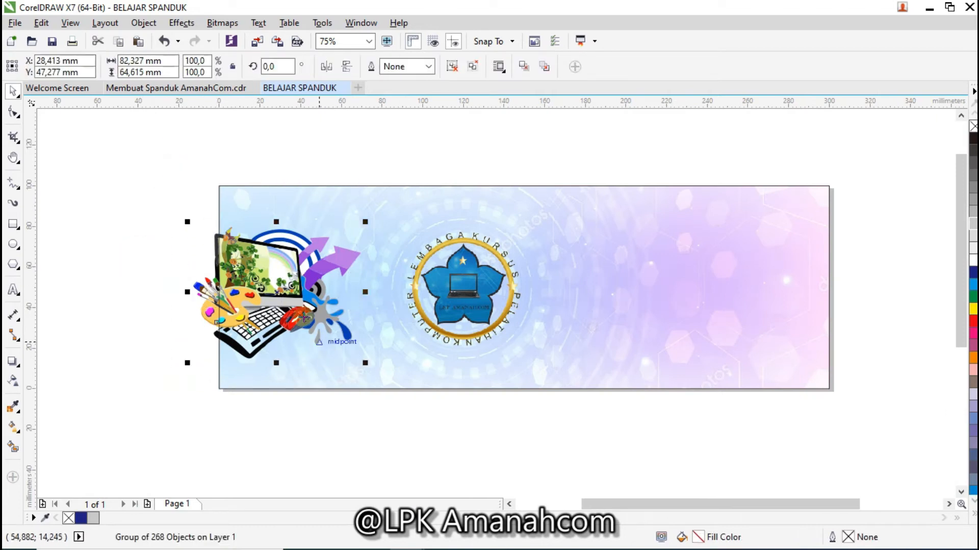
{"action": "right_click", "coordinate": [270, 267]}
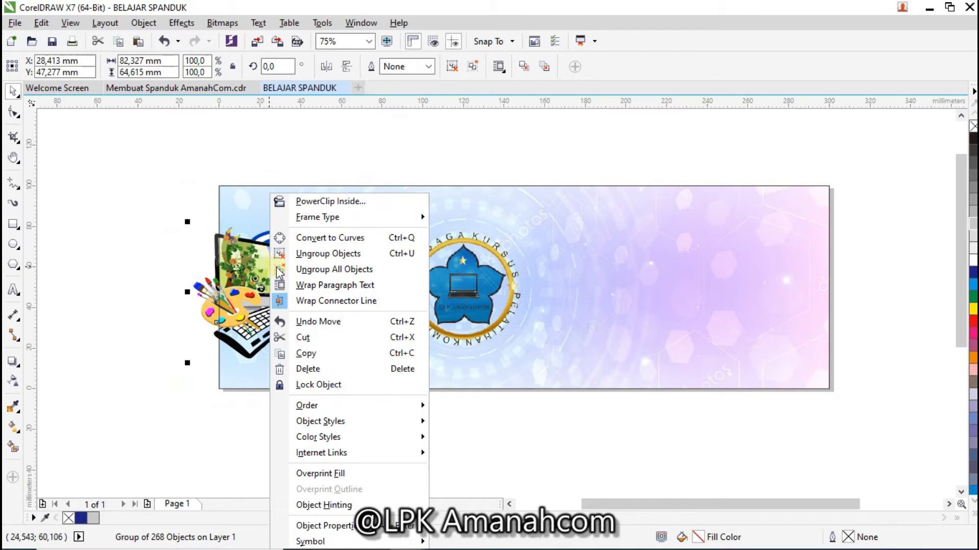
{"action": "left_click", "coordinate": [334, 270]}
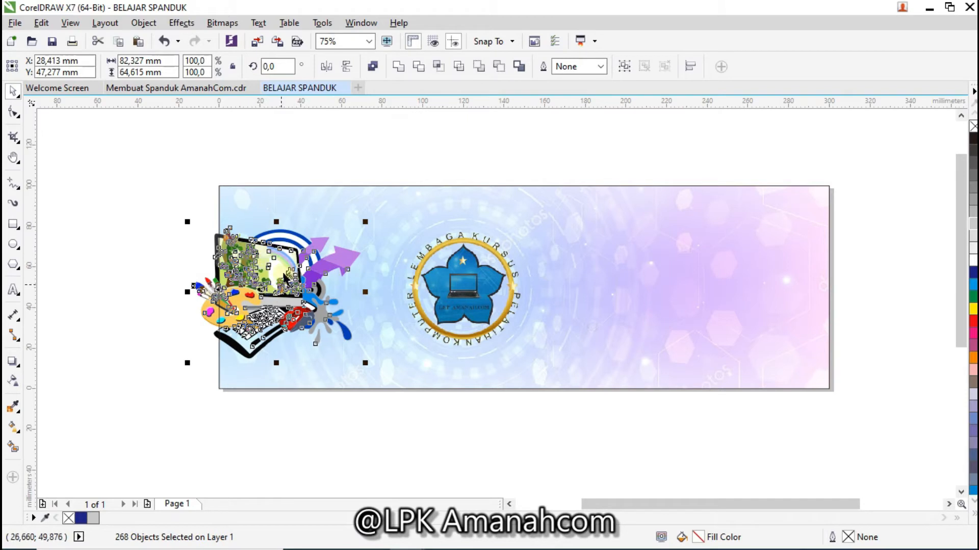
{"action": "left_click", "coordinate": [168, 231]}
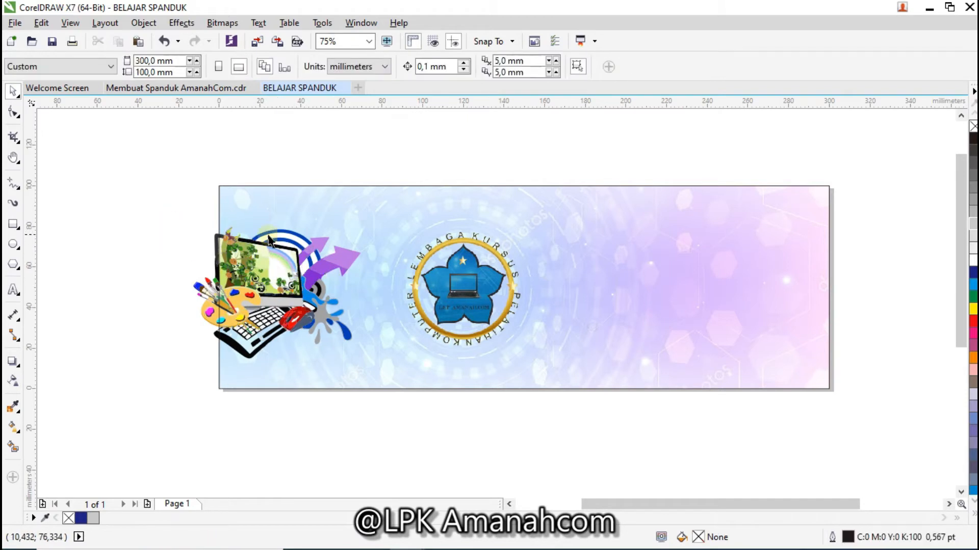
{"action": "scroll", "coordinate": [280, 227], "scroll_direction": "up", "scroll_amount": 4}
{"action": "scroll", "coordinate": [277, 231], "scroll_direction": "down", "scroll_amount": 4}
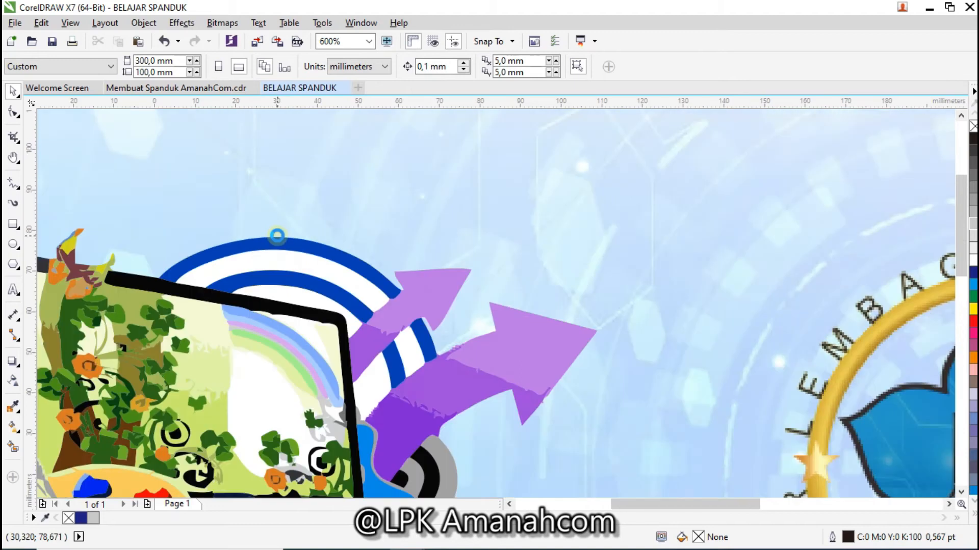
{"action": "scroll", "coordinate": [284, 290], "scroll_direction": "up", "scroll_amount": 4}
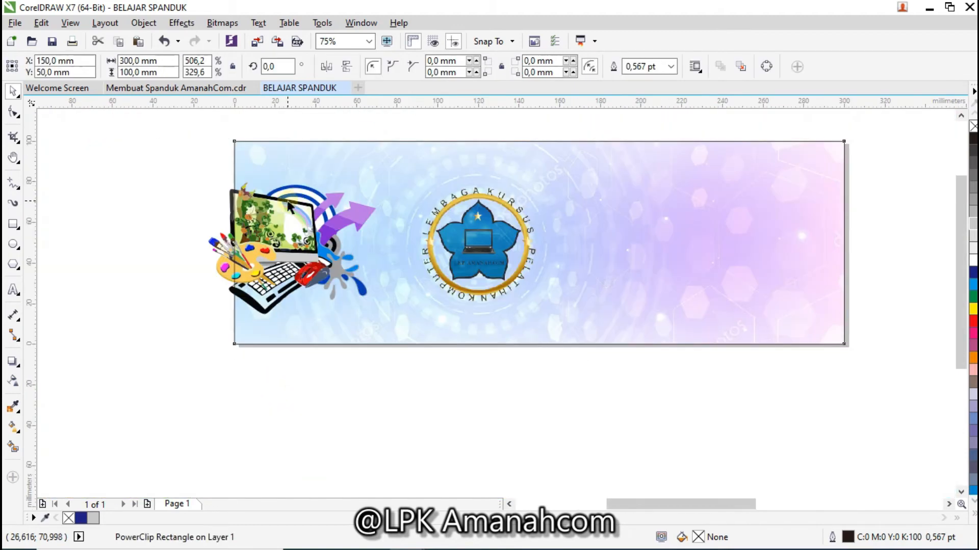
{"action": "scroll", "coordinate": [287, 199], "scroll_direction": "up", "scroll_amount": 2}
{"action": "left_click", "coordinate": [312, 171]}
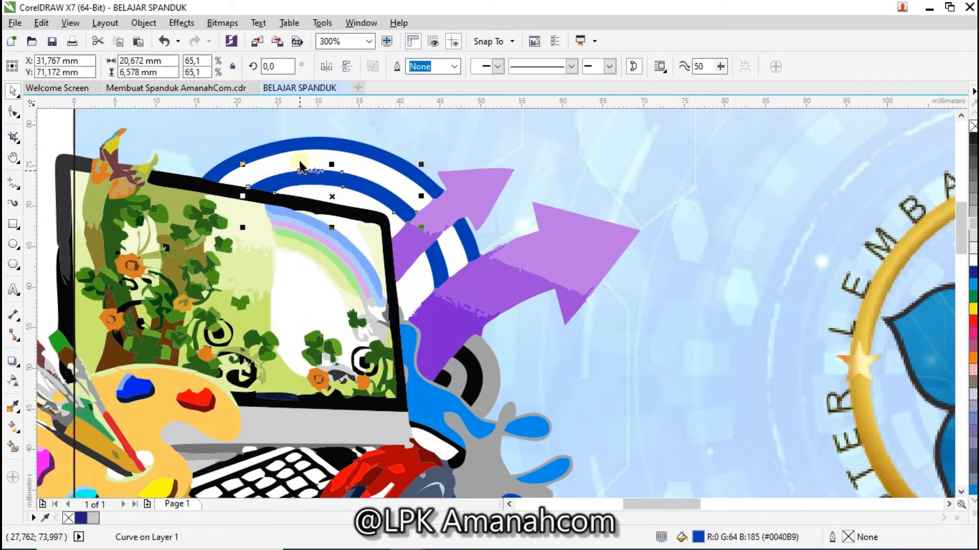
{"action": "left_click", "coordinate": [298, 161]}
{"action": "scroll", "coordinate": [288, 192], "scroll_direction": "down", "scroll_amount": 1}
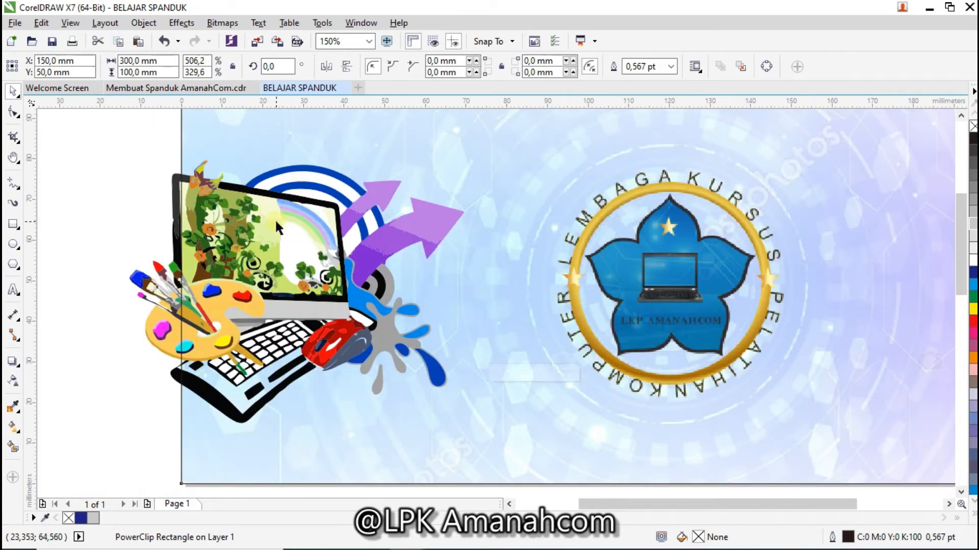
{"action": "scroll", "coordinate": [275, 219], "scroll_direction": "down", "scroll_amount": 1}
{"action": "key", "text": "Escape"}
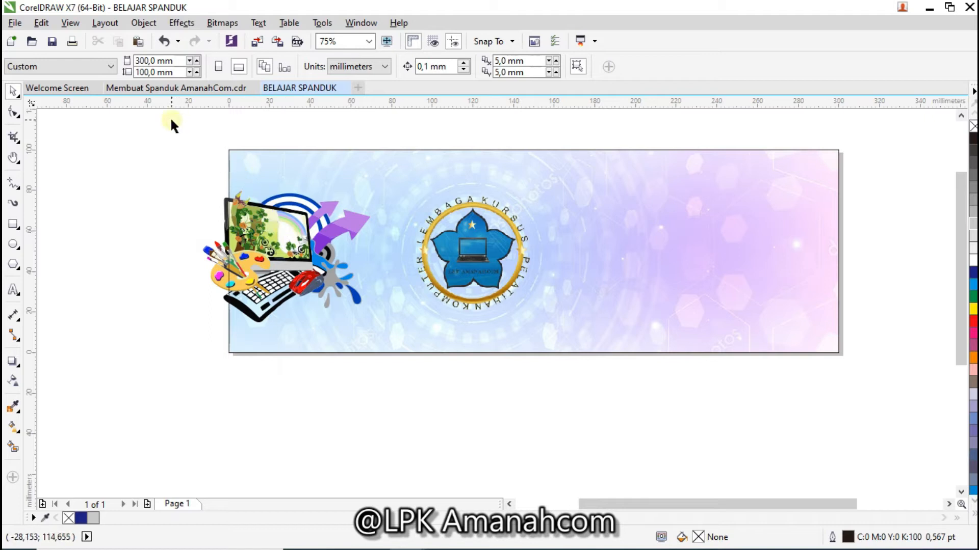
Bring all pieces of the ungrouped computer illustration to the front of the page
{"action": "left_click_drag", "start_coordinate": [171, 121], "coordinate": [384, 396]}
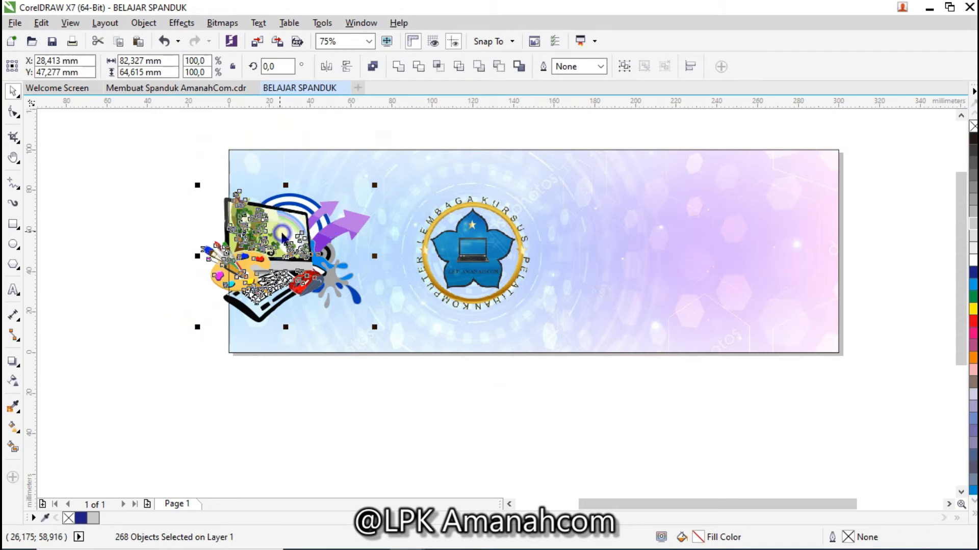
{"action": "right_click", "coordinate": [282, 234]}
{"action": "left_click", "coordinate": [192, 240]}
{"action": "left_click_drag", "start_coordinate": [181, 117], "coordinate": [387, 394]}
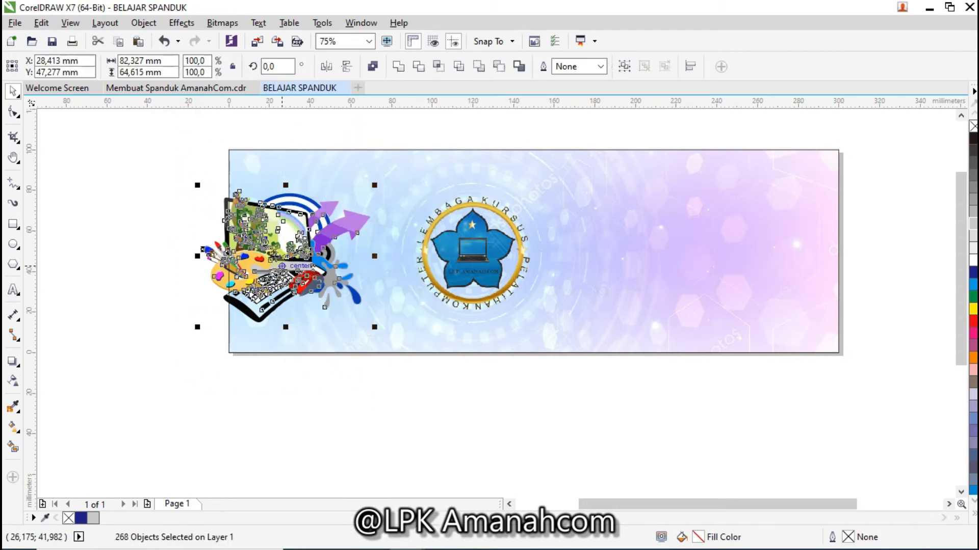
{"action": "right_click", "coordinate": [276, 232]}
{"action": "mouse_move", "coordinate": [325, 407]}
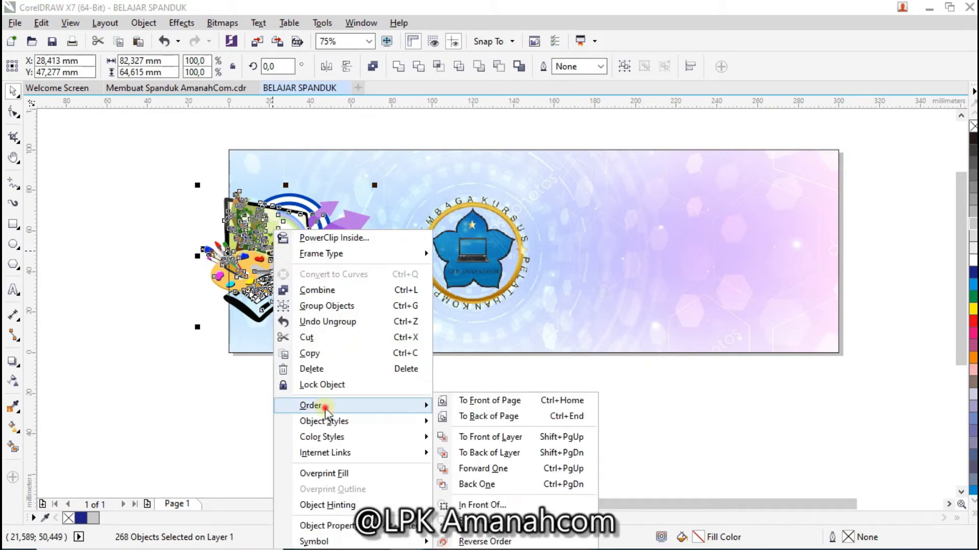
{"action": "left_click", "coordinate": [525, 401]}
{"action": "left_click", "coordinate": [375, 407]}
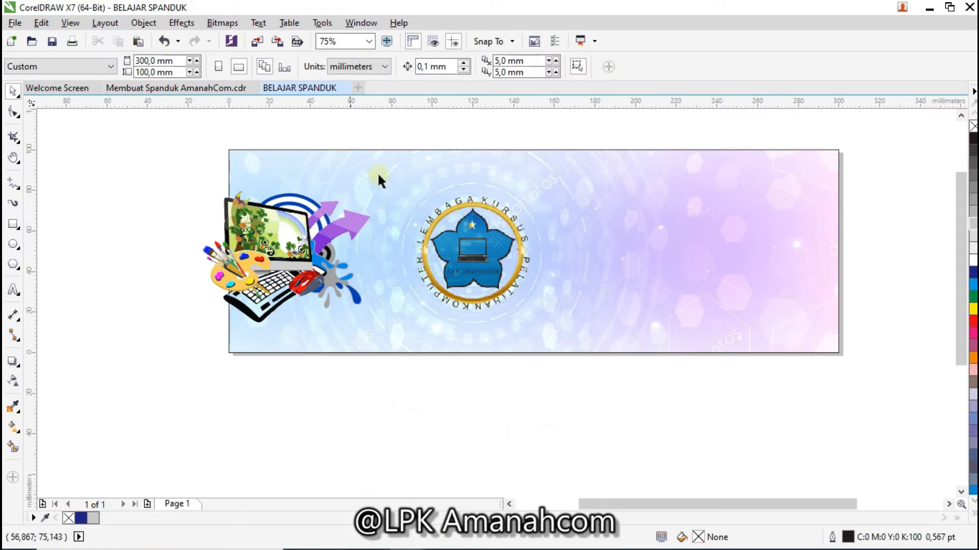
Delete the two white areas between and under the blue arcs above the monitor
{"action": "scroll", "coordinate": [291, 209], "scroll_direction": "up", "scroll_amount": 2}
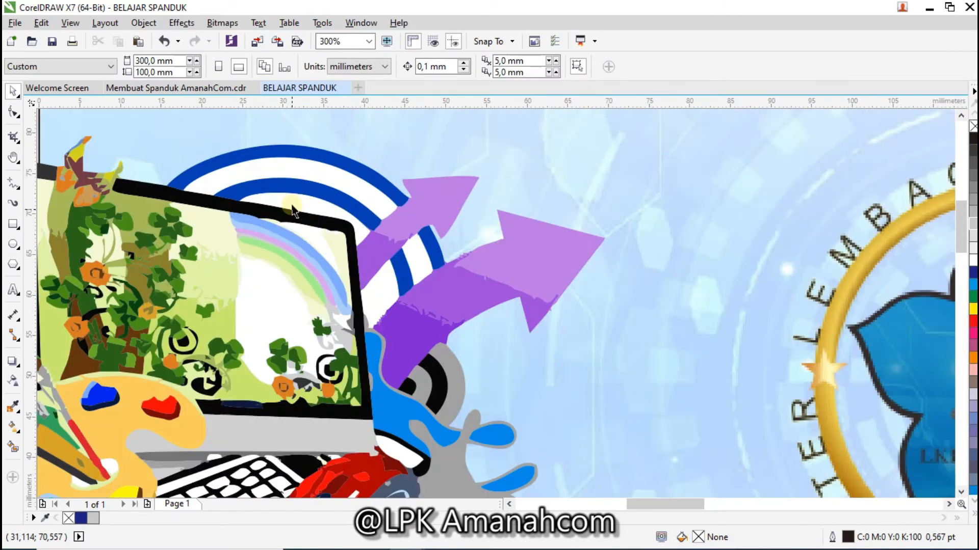
{"action": "left_click", "coordinate": [289, 176]}
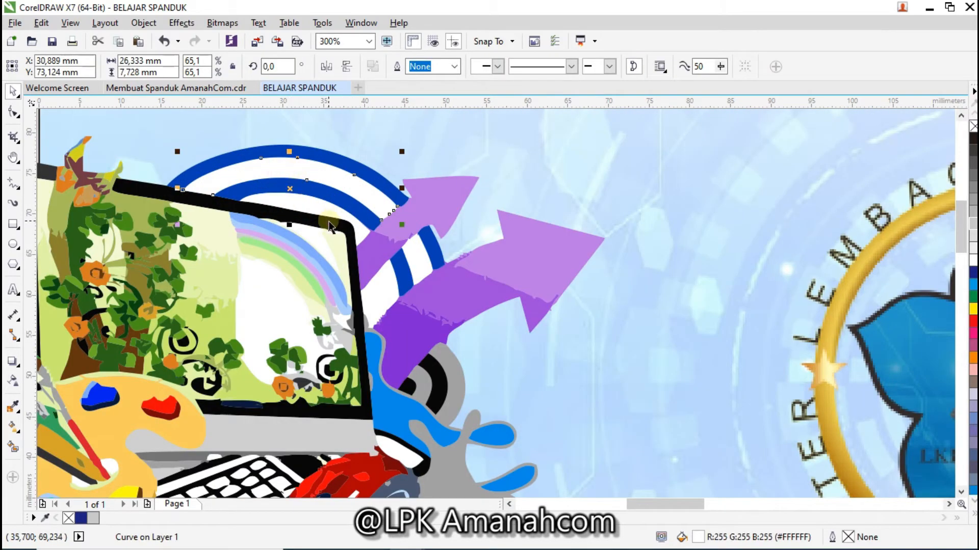
{"action": "left_click", "coordinate": [306, 164]}
{"action": "left_click", "coordinate": [414, 258]}
{"action": "left_click", "coordinate": [301, 188]}
{"action": "left_click", "coordinate": [294, 170]}
{"action": "key", "text": "Delete"}
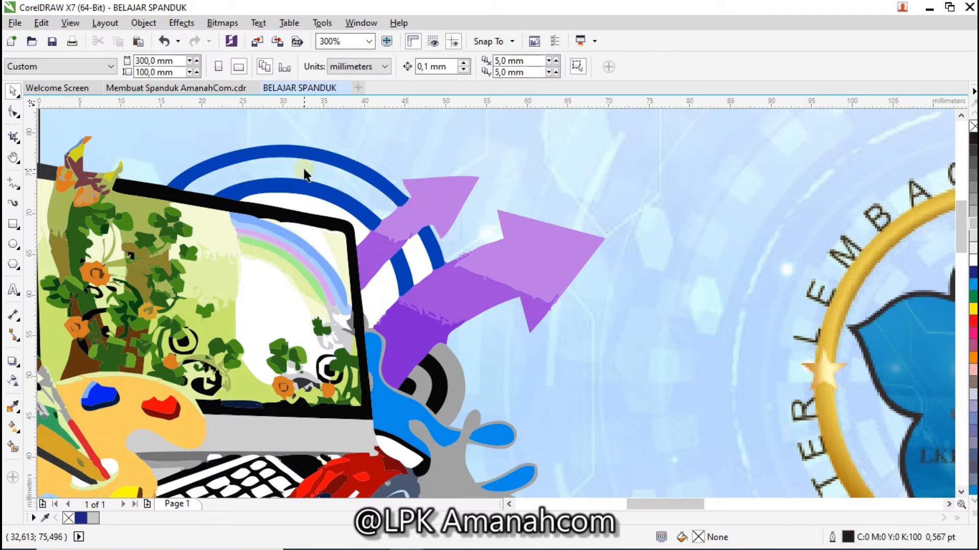
{"action": "left_click", "coordinate": [300, 203]}
{"action": "key", "text": "Delete"}
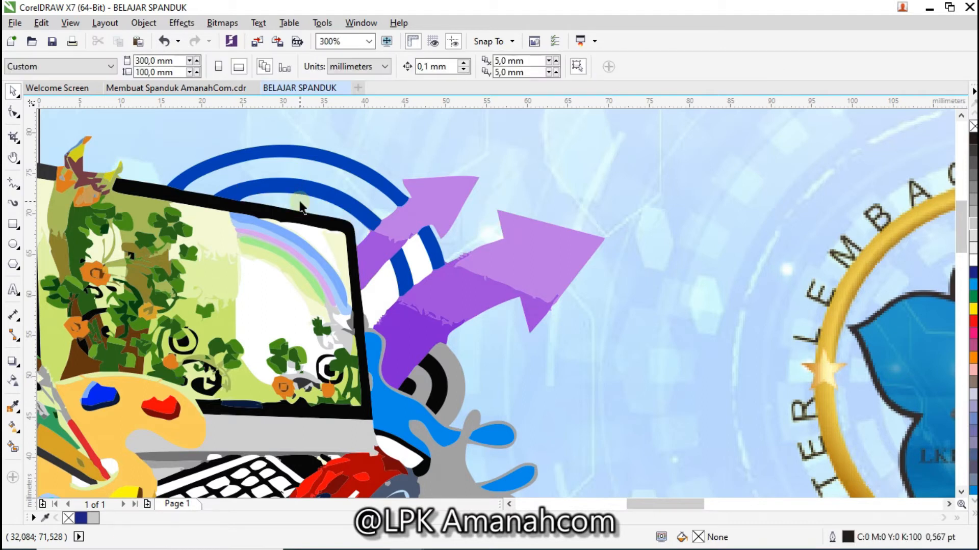
Delete the white pieces between the purple arrows beside the monitor and the white piece above the red mouse
{"action": "left_click", "coordinate": [418, 259]}
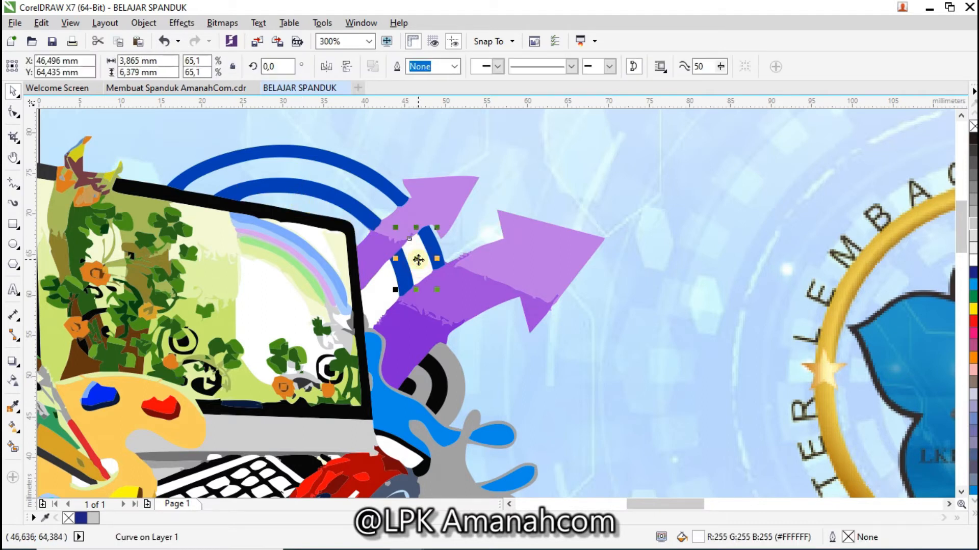
{"action": "key", "text": "Delete"}
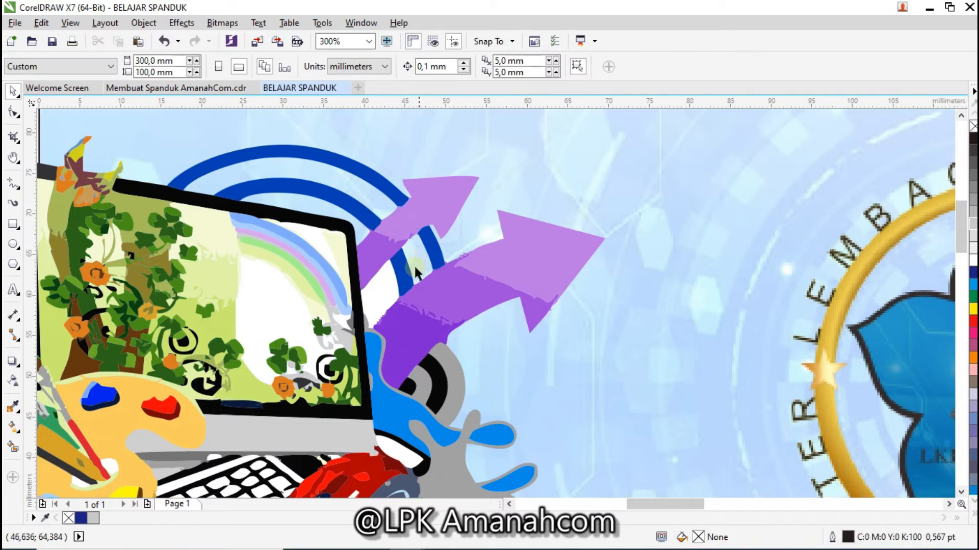
{"action": "left_click", "coordinate": [385, 288]}
{"action": "key", "text": "Delete"}
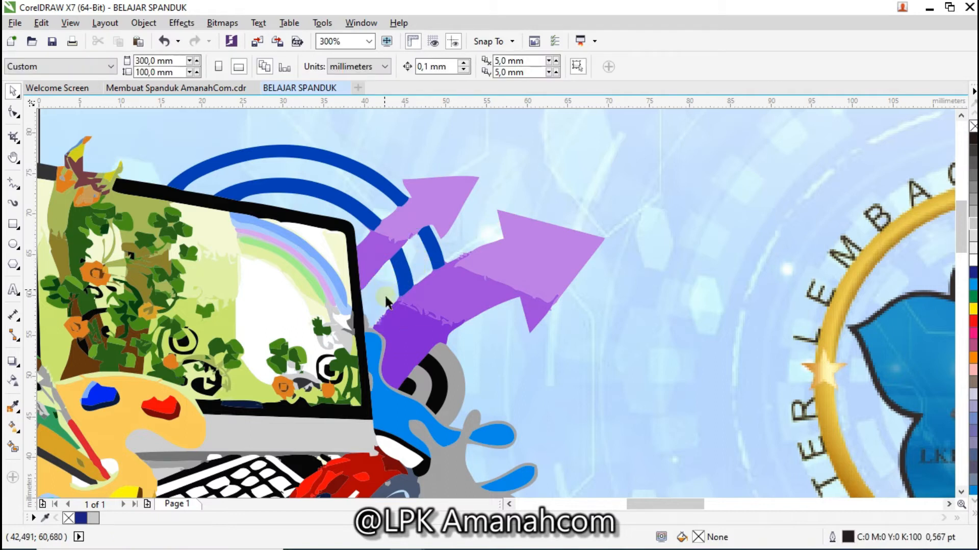
{"action": "left_click", "coordinate": [401, 452]}
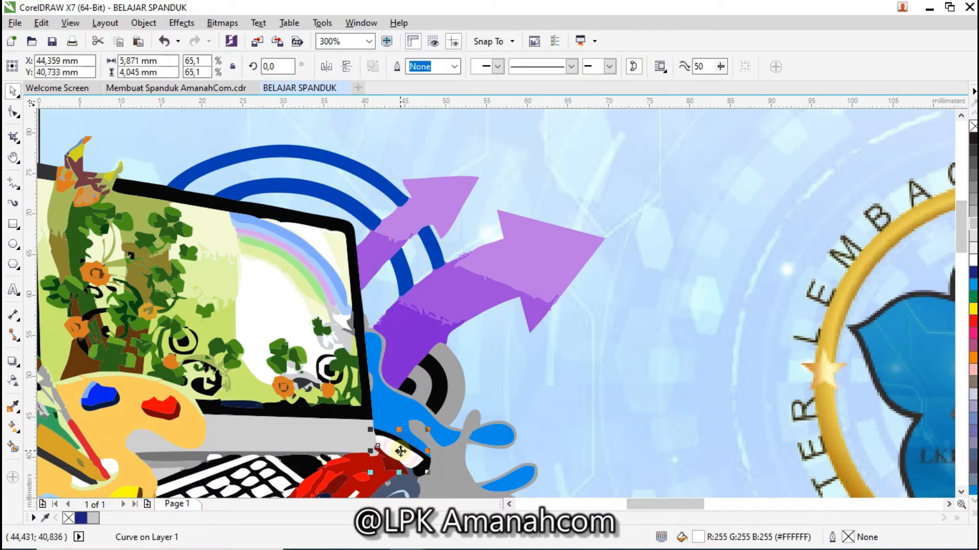
{"action": "key", "text": "Delete"}
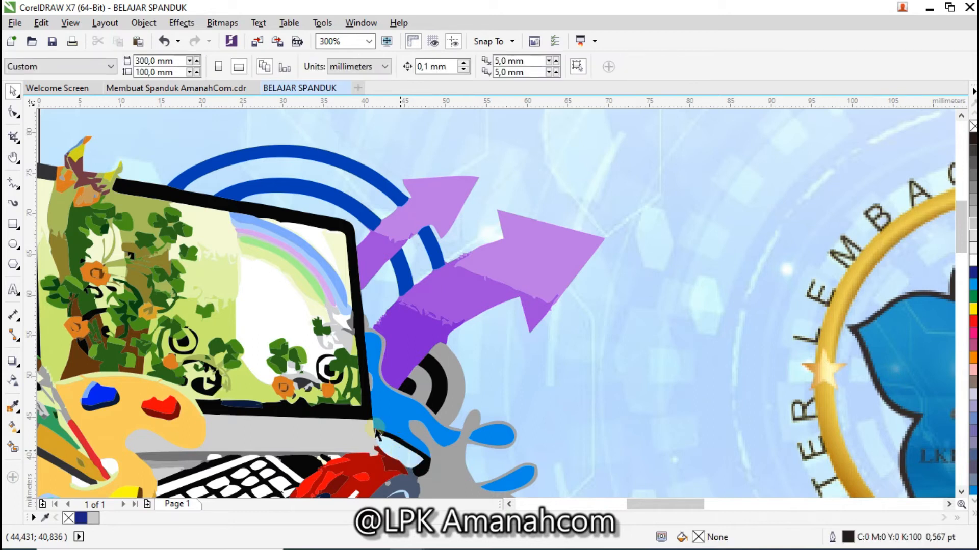
Group all the separate pieces of the computer illustration into one object
{"action": "scroll", "coordinate": [336, 398], "scroll_direction": "down", "scroll_amount": 2}
{"action": "scroll", "coordinate": [336, 399], "scroll_direction": "down", "scroll_amount": 1}
{"action": "left_click", "coordinate": [148, 263]}
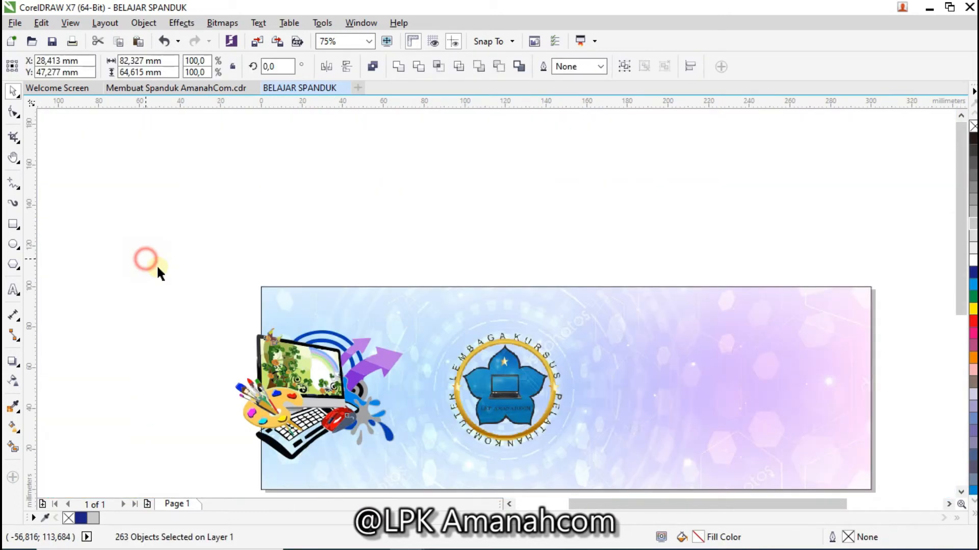
{"action": "left_click_drag", "start_coordinate": [959, 261], "coordinate": [962, 288]}
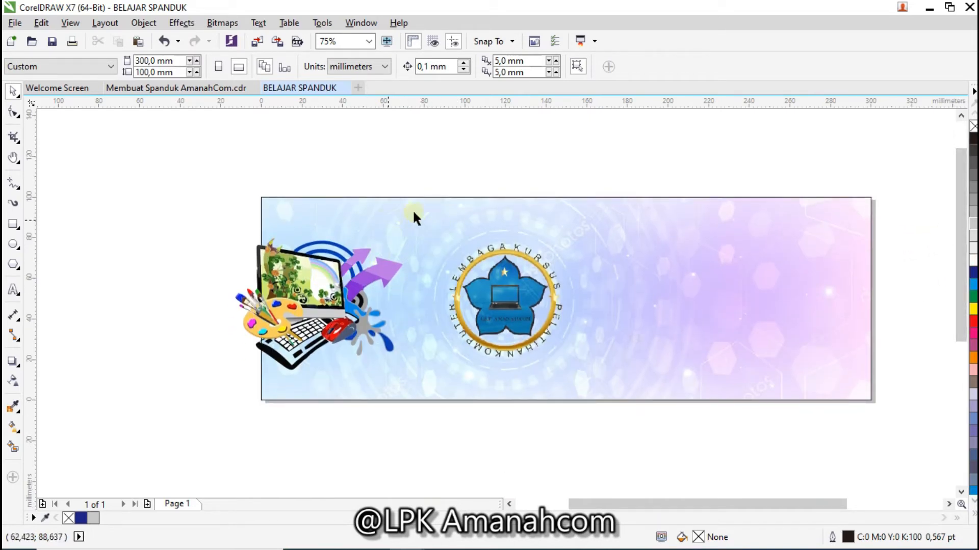
{"action": "left_click_drag", "start_coordinate": [202, 174], "coordinate": [424, 418]}
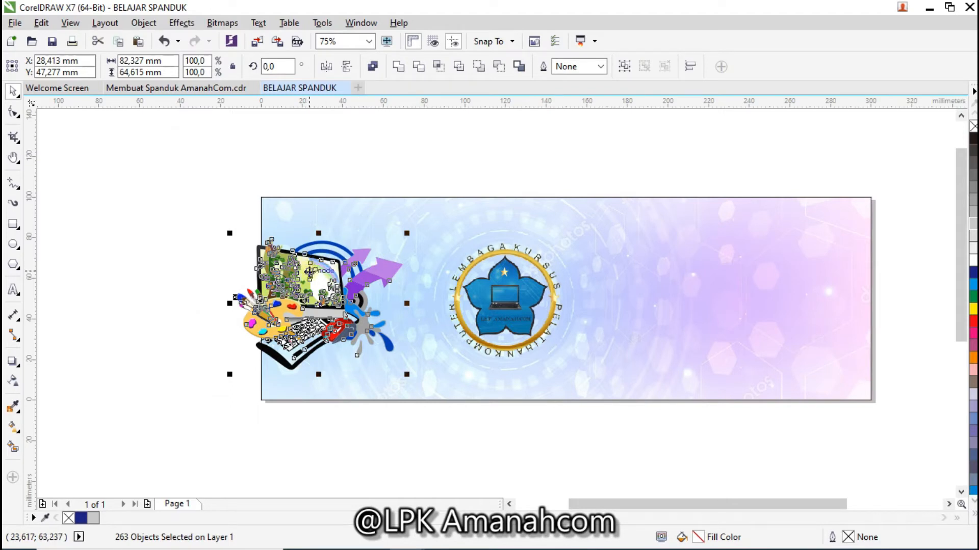
{"action": "left_click", "coordinate": [212, 280]}
{"action": "left_click_drag", "start_coordinate": [205, 169], "coordinate": [418, 430]}
{"action": "right_click", "coordinate": [308, 300]}
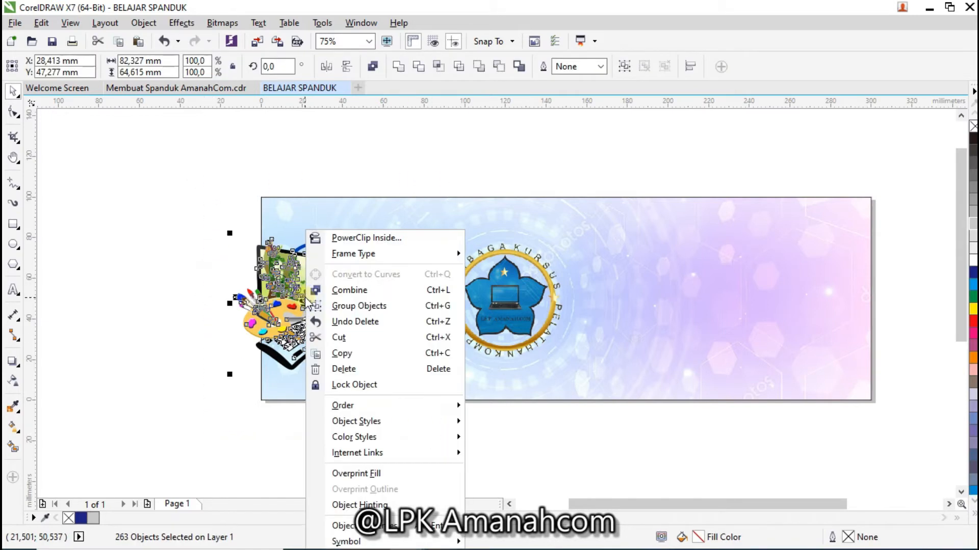
{"action": "left_click", "coordinate": [359, 307]}
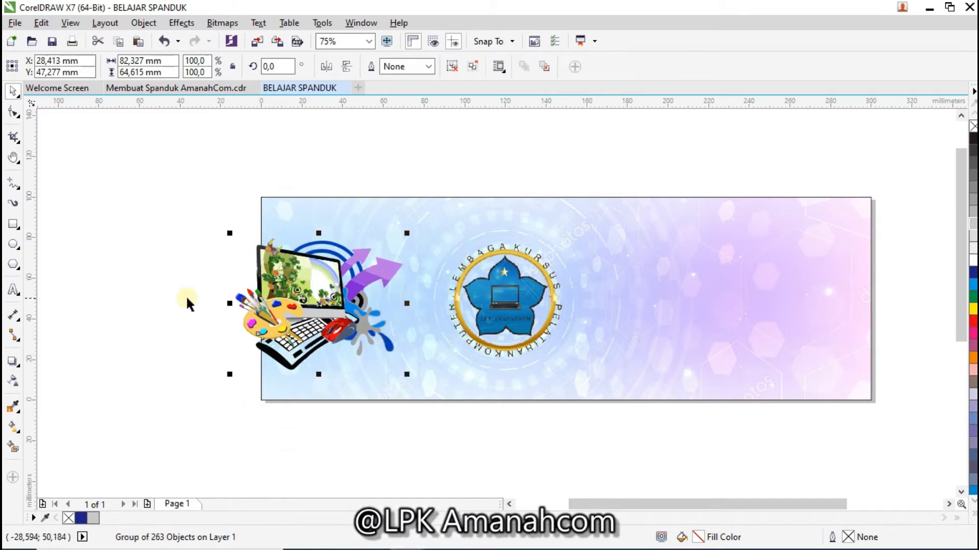
{"action": "left_click", "coordinate": [185, 295]}
PowerClip the grouped computer illustration inside the 300 × 100 mm banner rectangle
{"action": "left_click", "coordinate": [320, 296]}
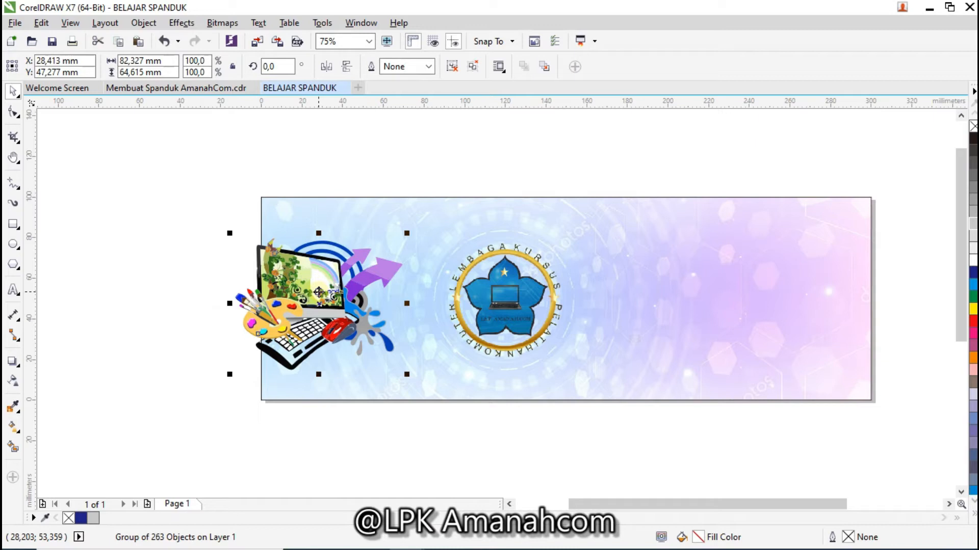
{"action": "right_click", "coordinate": [328, 294]}
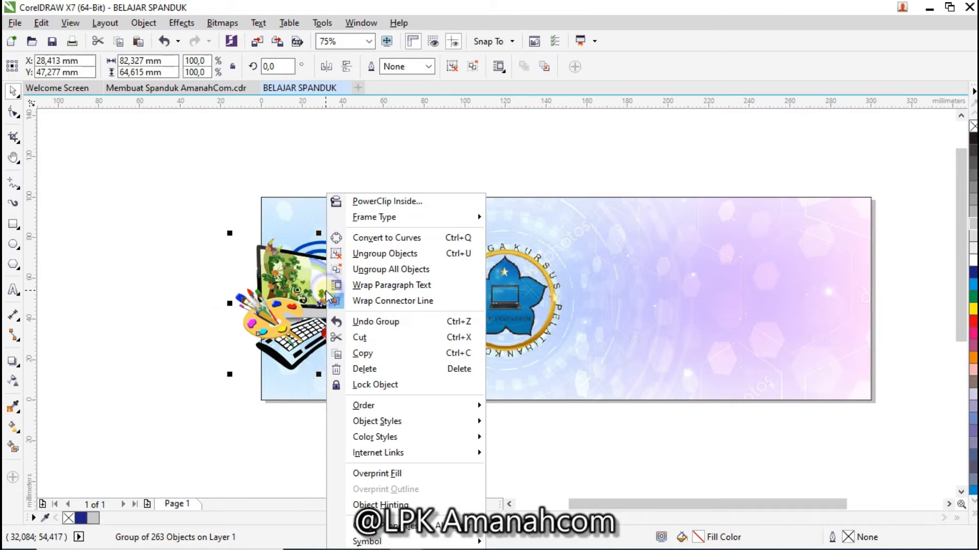
{"action": "left_click", "coordinate": [375, 200]}
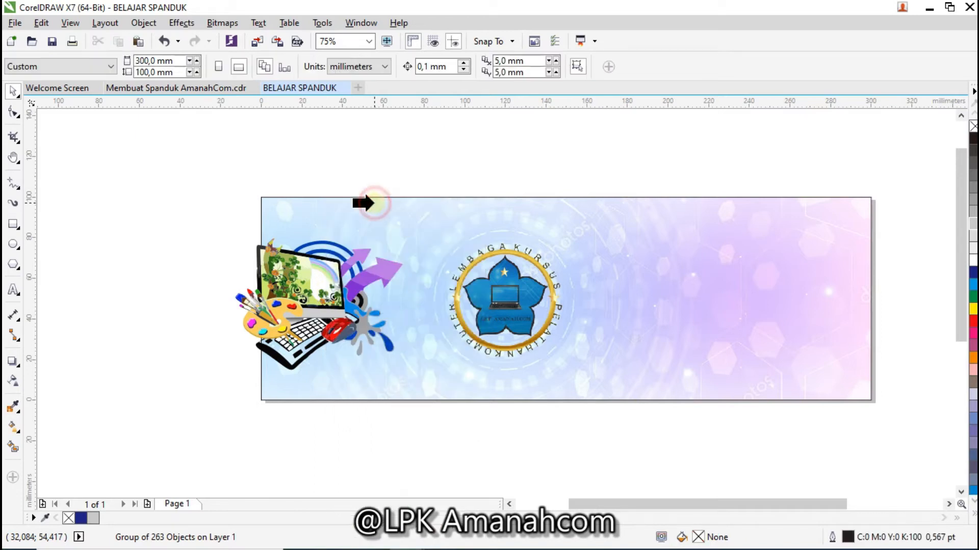
{"action": "left_click", "coordinate": [308, 223]}
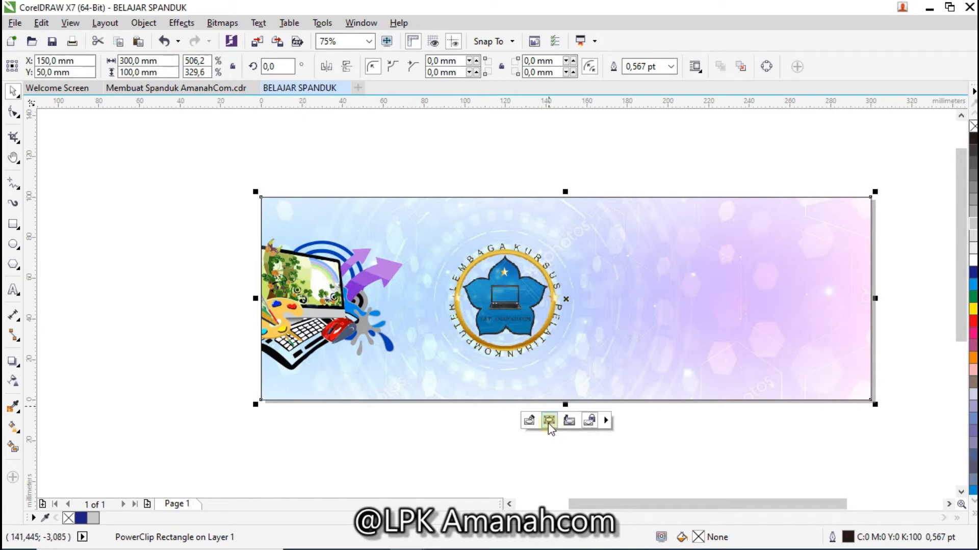
Edit the banner's PowerClip contents to enlarge the computer illustration to about 112 × 88 mm and centre it vertically at the banner's left edge
{"action": "left_click", "coordinate": [528, 422]}
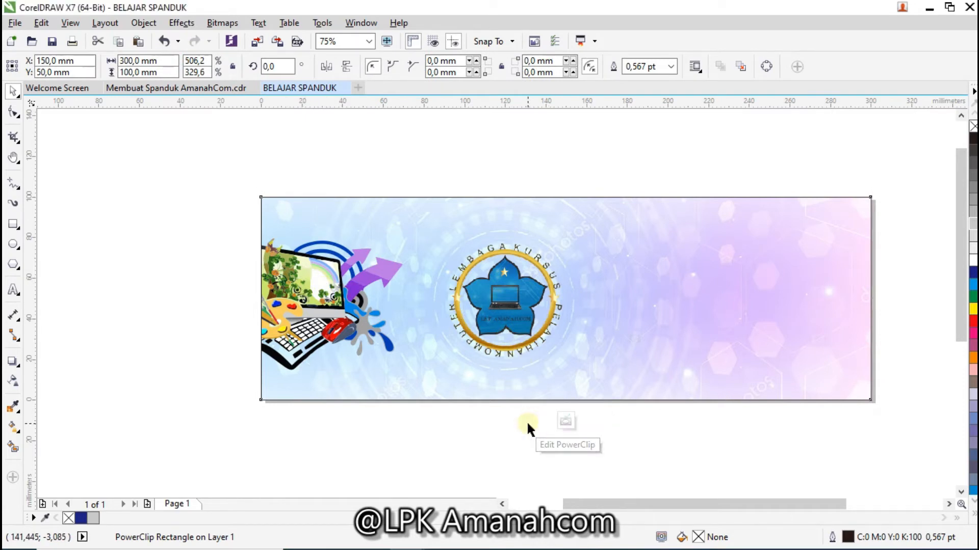
{"action": "left_click", "coordinate": [329, 296]}
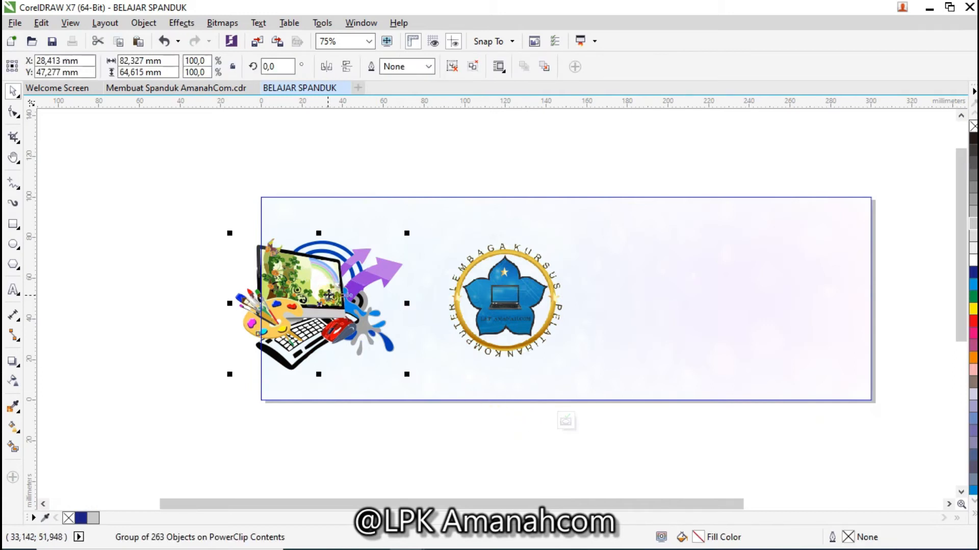
{"action": "left_click", "coordinate": [407, 232]}
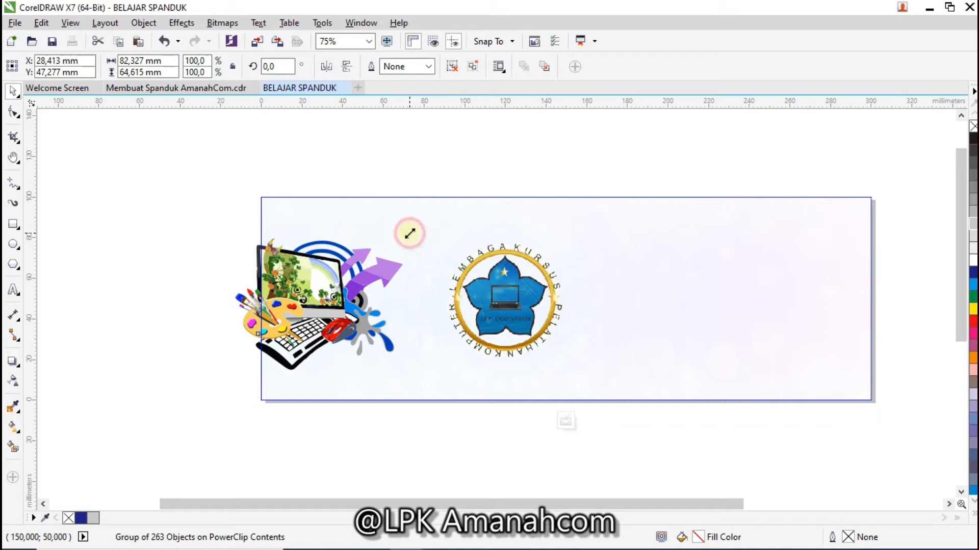
{"action": "left_click", "coordinate": [409, 233]}
{"action": "left_click", "coordinate": [327, 282]}
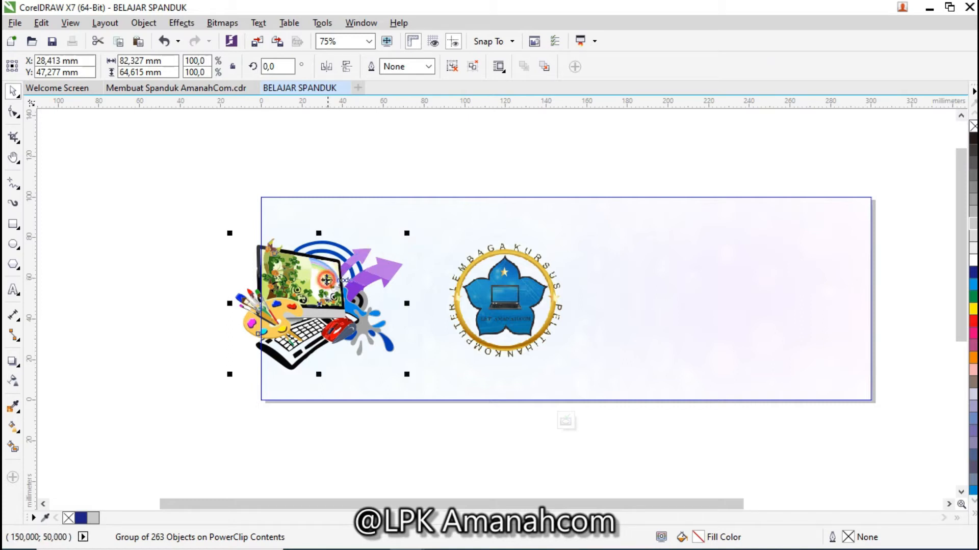
{"action": "left_click_drag", "start_coordinate": [406, 232], "coordinate": [453, 197]}
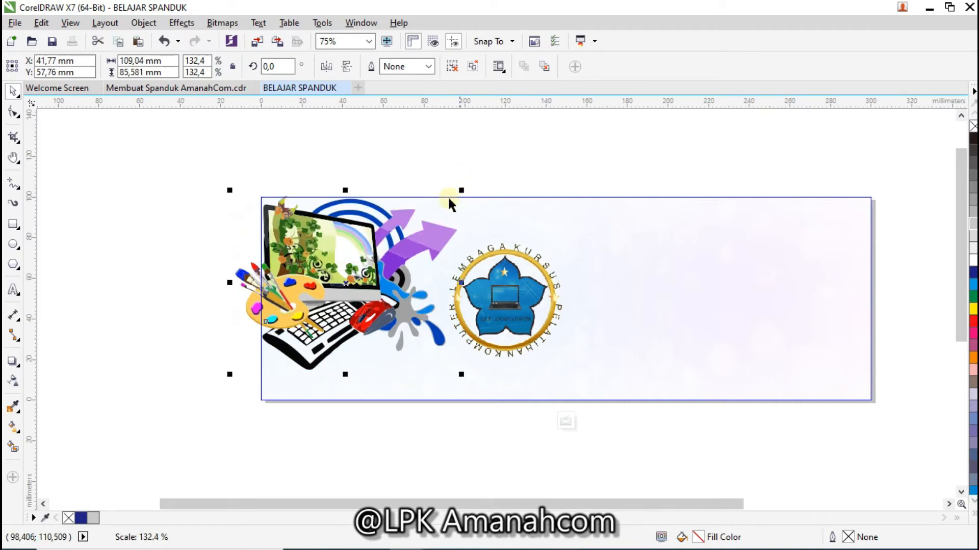
{"action": "left_click_drag", "start_coordinate": [363, 286], "coordinate": [362, 288]}
{"action": "mouse_move", "coordinate": [459, 205]}
{"action": "left_mouse_down"}
{"action": "mouse_move", "coordinate": [476, 199]}
{"action": "mouse_move", "coordinate": [465, 201]}
{"action": "left_mouse_up"}
{"action": "left_click_drag", "start_coordinate": [365, 275], "coordinate": [354, 291]}
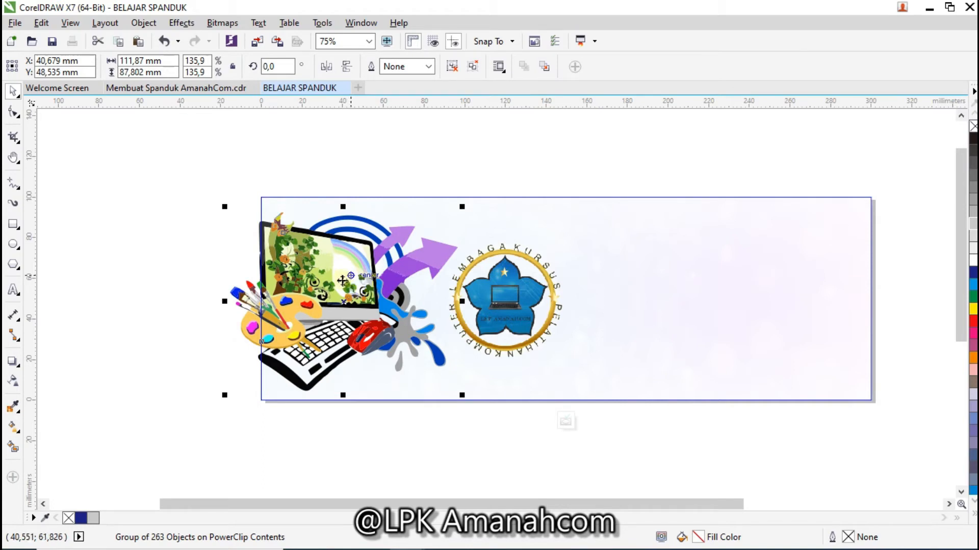
{"action": "left_click", "coordinate": [565, 421]}
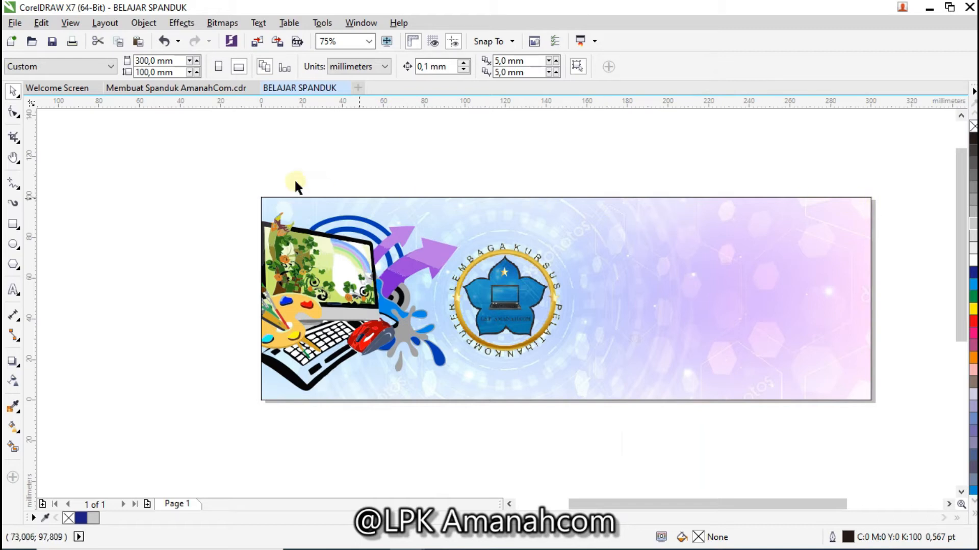
Examine the title bar design, font and text size of the LKP AMANAHCOM heading in Membuat Spanduk AmanahCom.cdr
{"action": "left_click", "coordinate": [188, 90]}
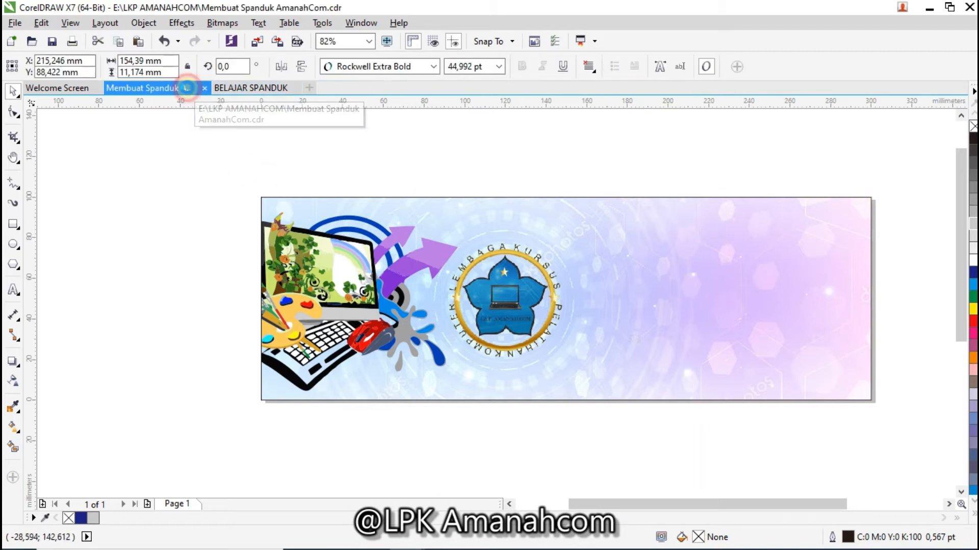
{"action": "left_click", "coordinate": [886, 228]}
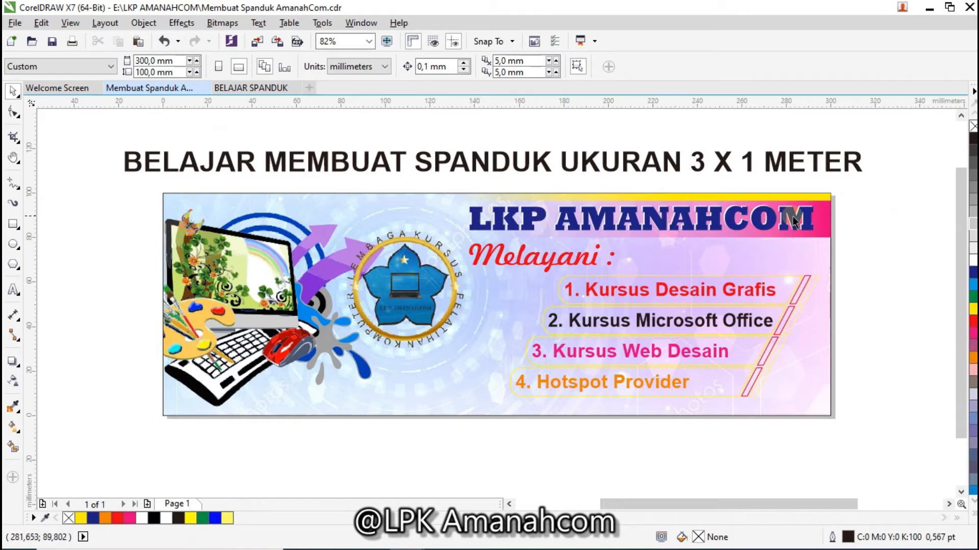
{"action": "scroll", "coordinate": [650, 210], "scroll_direction": "up", "scroll_amount": 3}
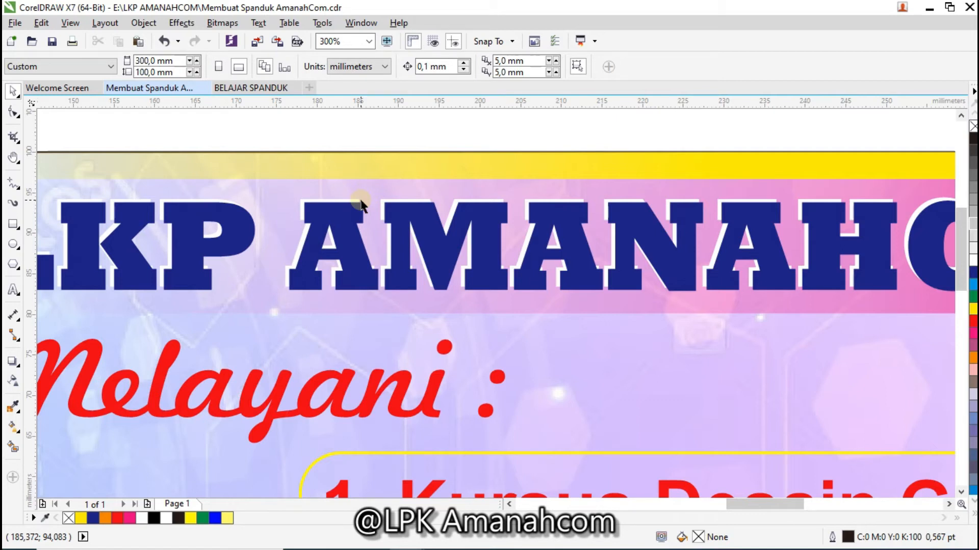
{"action": "scroll", "coordinate": [362, 205], "scroll_direction": "down", "scroll_amount": 2}
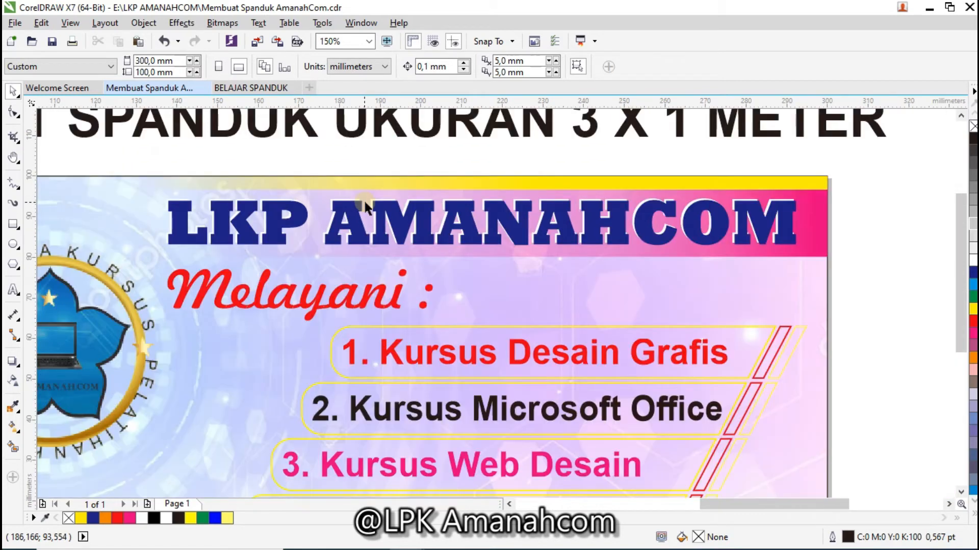
{"action": "left_click", "coordinate": [641, 225]}
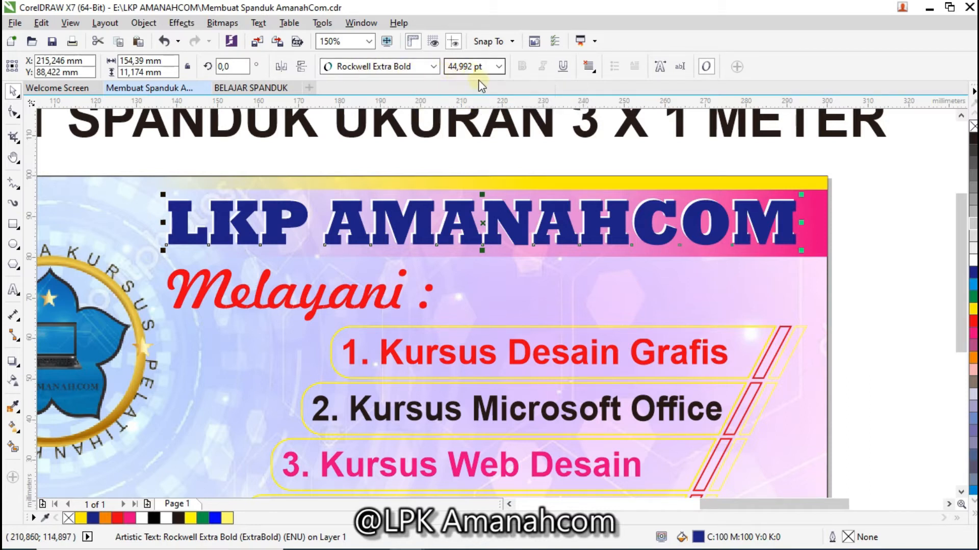
In BELAJAR SPANDUK, add the artistic text "LPK AMANAHCOM" above the banner and set its font to Rockwell Extra Bold
{"action": "left_click", "coordinate": [258, 88]}
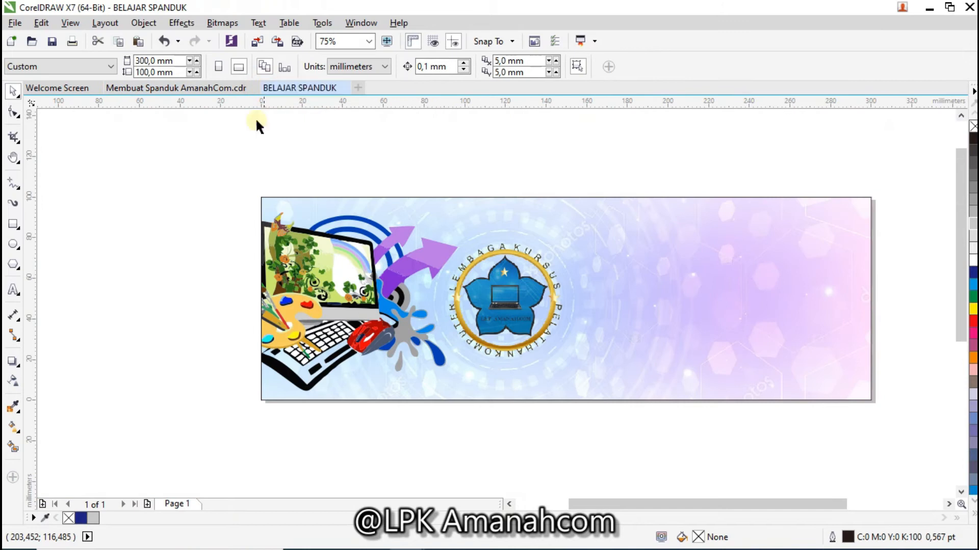
{"action": "left_click", "coordinate": [13, 291]}
{"action": "left_click", "coordinate": [539, 176]}
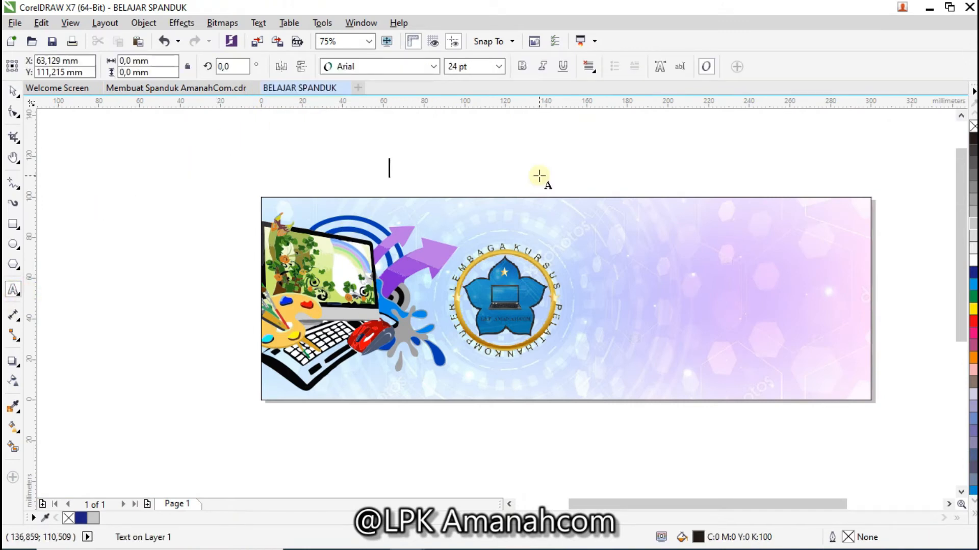
{"action": "type", "text": "LPK AMANAHCOM"}
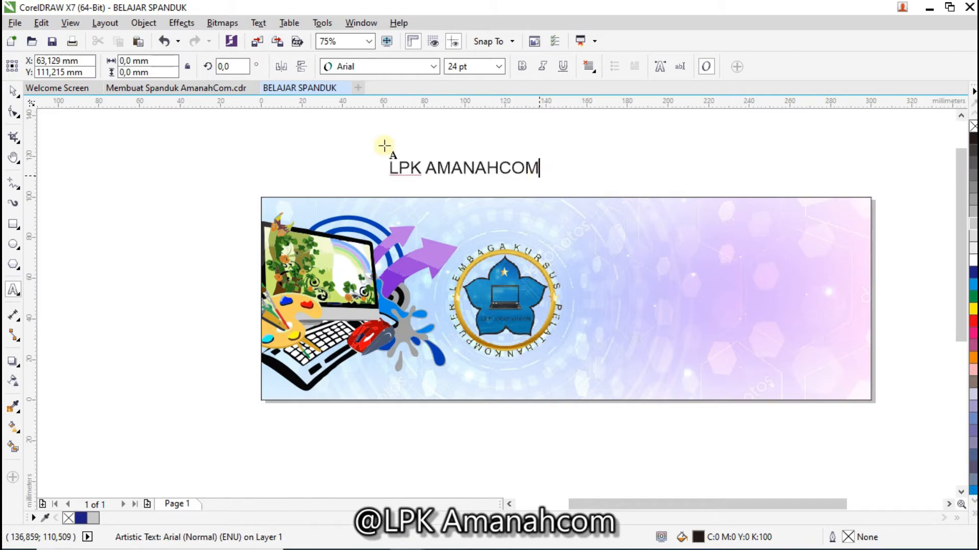
{"action": "left_click", "coordinate": [14, 94]}
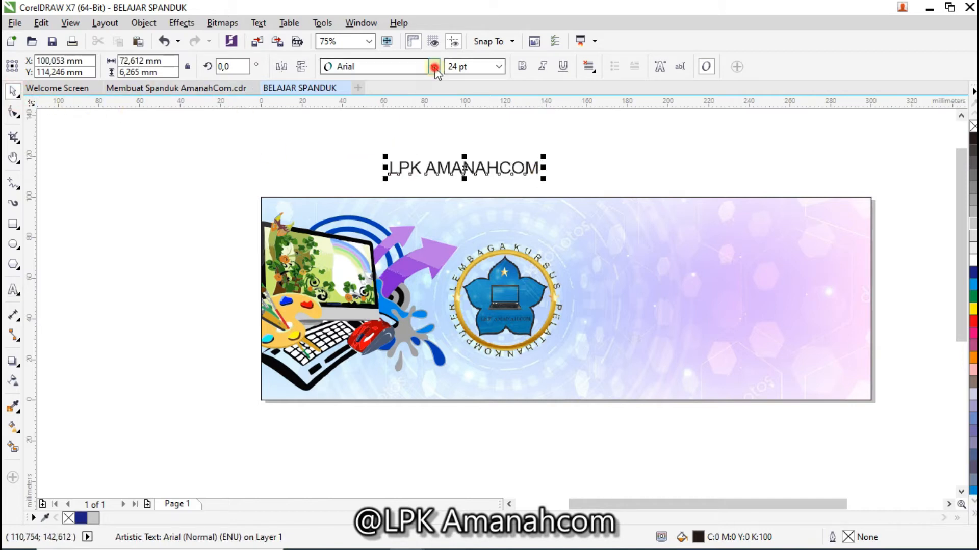
{"action": "left_click", "coordinate": [432, 66]}
{"action": "left_click", "coordinate": [407, 103]}
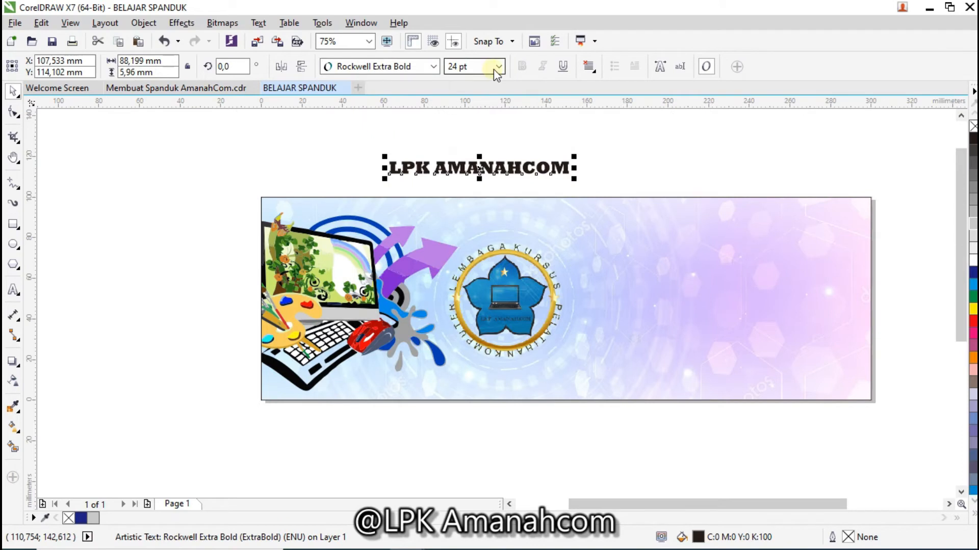
Check the heading's font size in Membuat Spanduk AmanahCom.cdr and set the LPK AMANAHCOM text in BELAJAR SPANDUK to 45 pt
{"action": "left_click", "coordinate": [179, 90]}
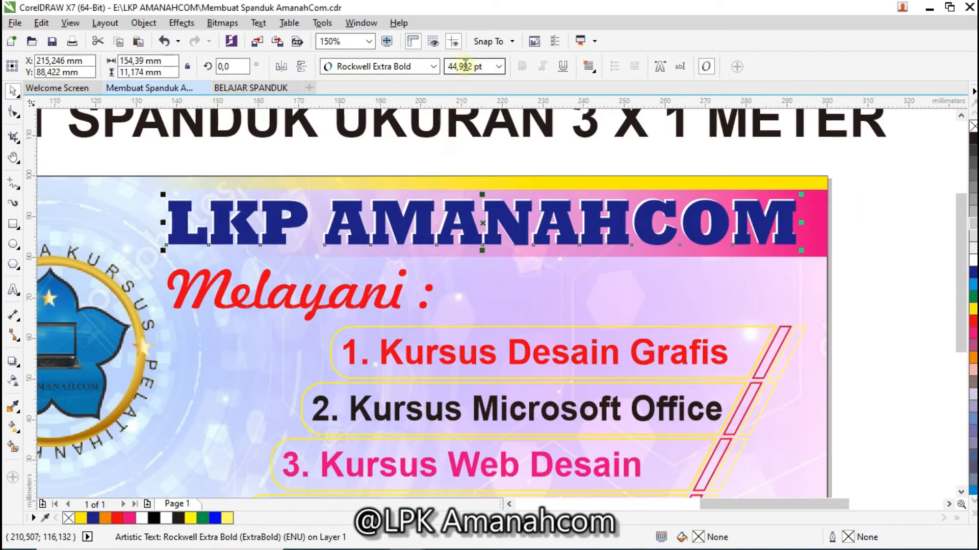
{"action": "left_click", "coordinate": [248, 88]}
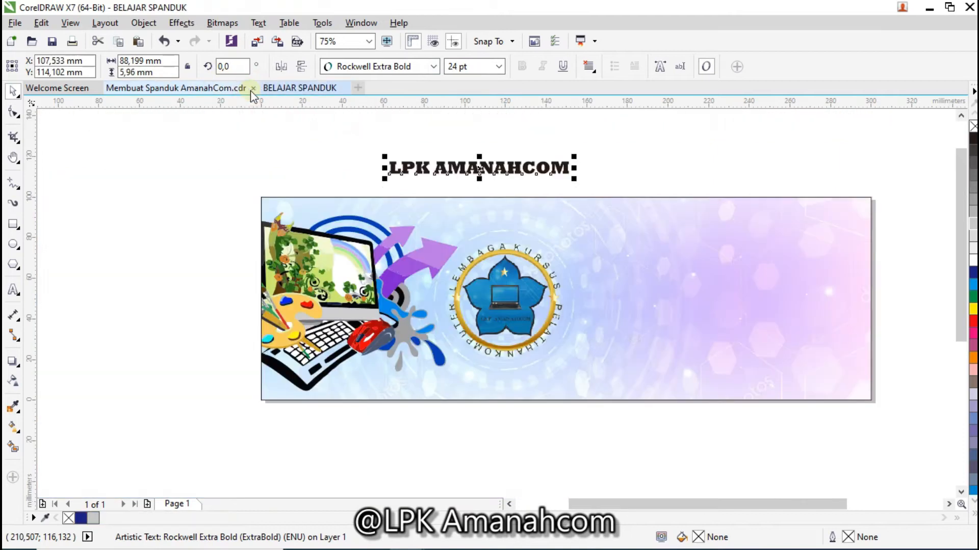
{"action": "double_click", "coordinate": [445, 70]}
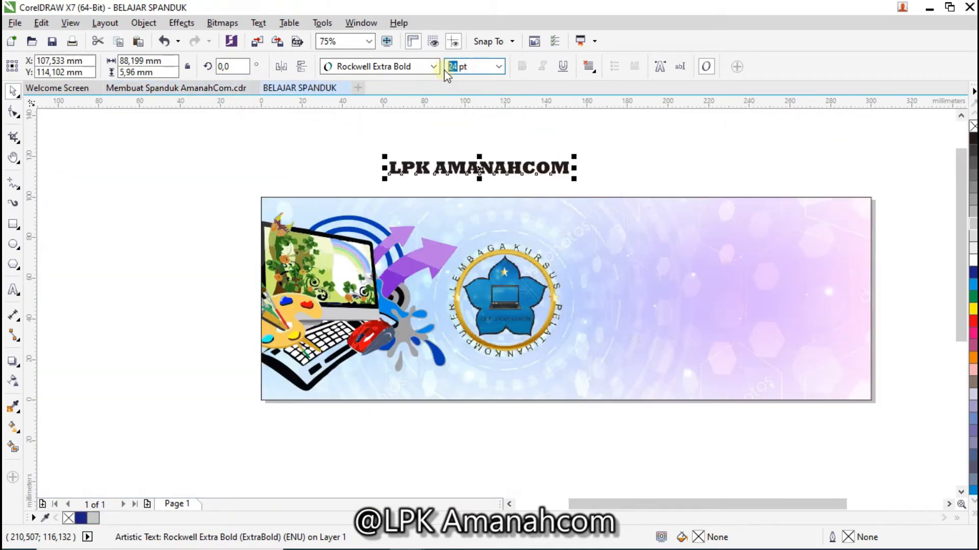
{"action": "type", "text": "4"}
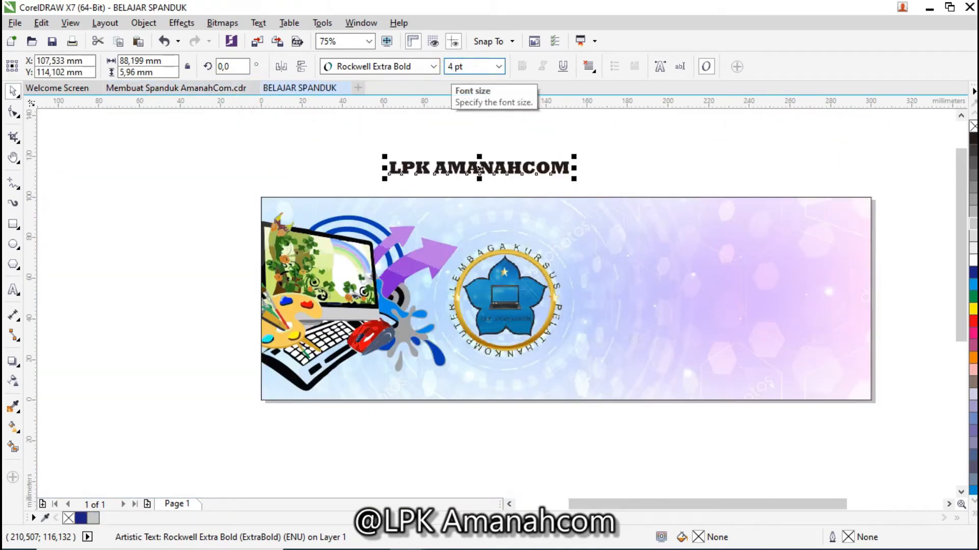
{"action": "key", "text": "Return"}
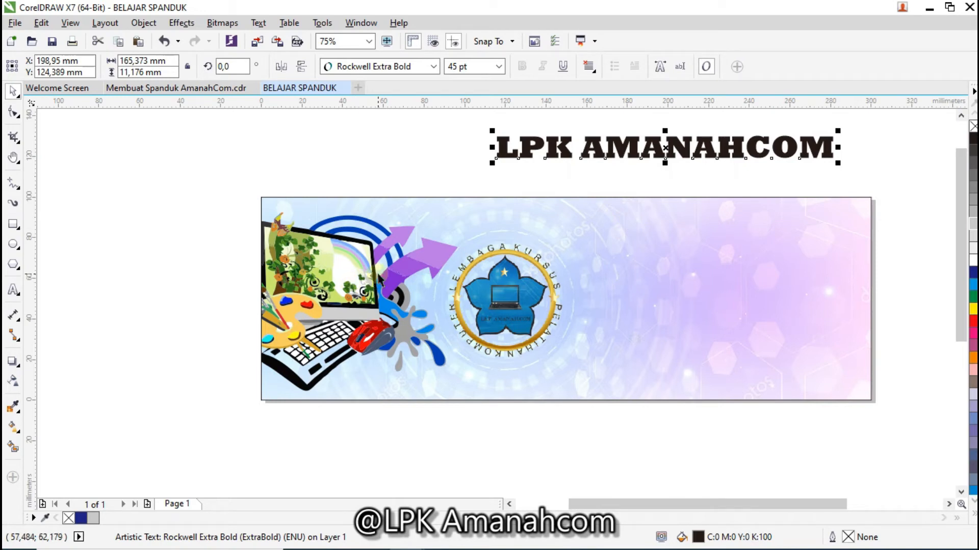
Lock the PowerClip banner rectangle containing the background, logo and illustration
{"action": "left_click", "coordinate": [542, 239]}
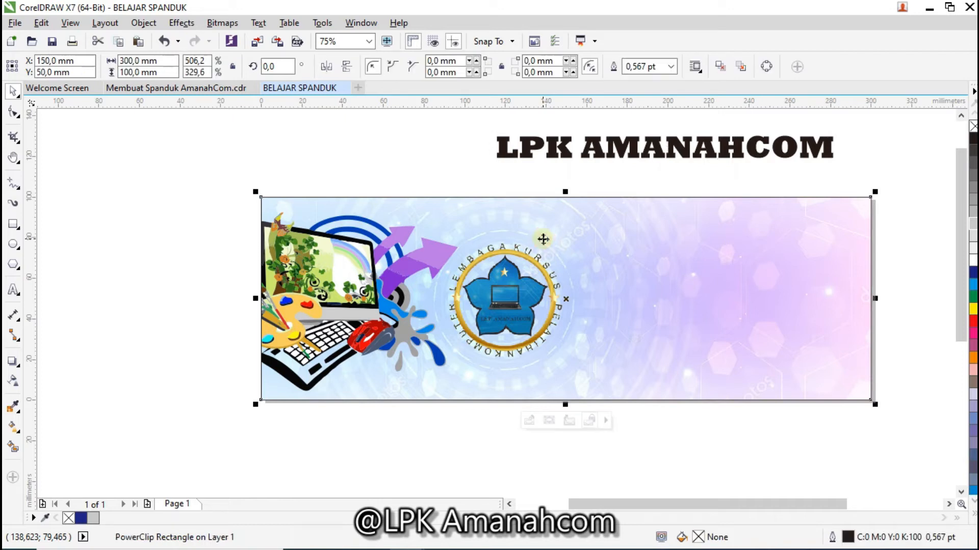
{"action": "right_click", "coordinate": [542, 239]}
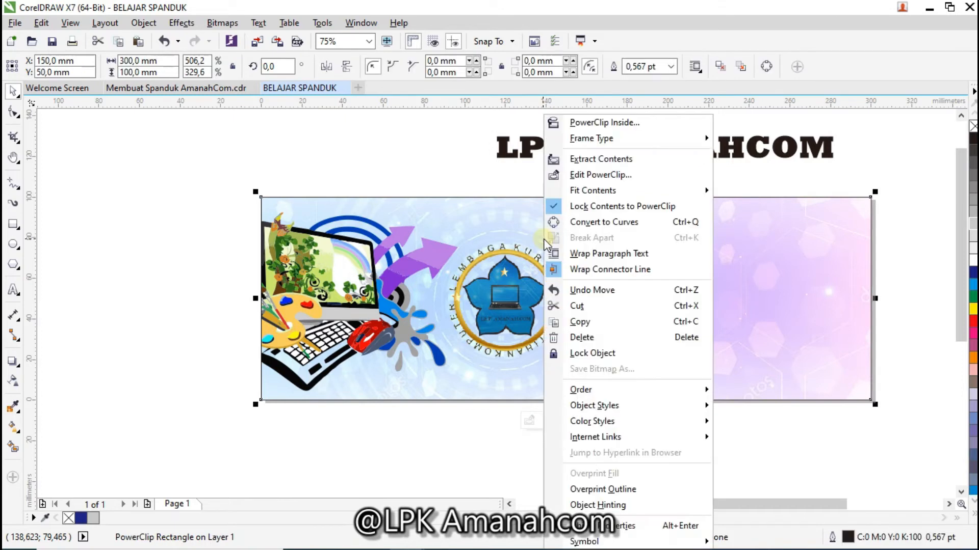
{"action": "left_click", "coordinate": [582, 352]}
{"action": "left_click", "coordinate": [238, 272]}
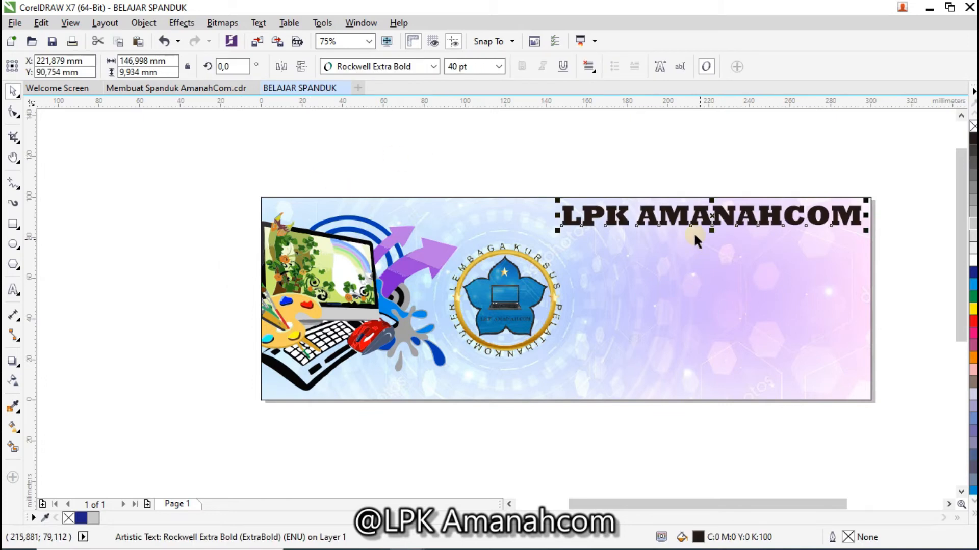
Examine the colour layering of the LKP AMANAHCOM heading in Membuat Spanduk AmanahCom.cdr and return to BELAJAR SPANDUK
{"action": "left_click", "coordinate": [161, 92]}
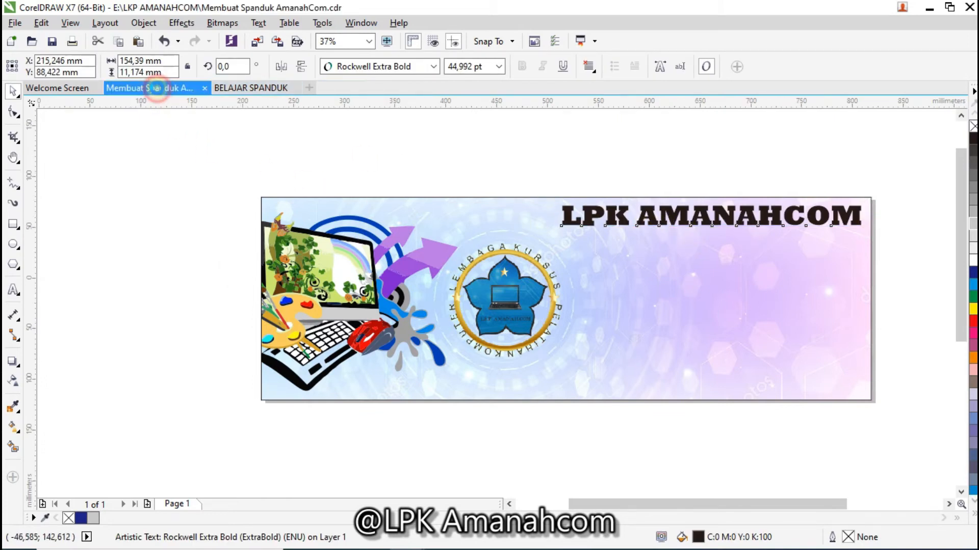
{"action": "scroll", "coordinate": [359, 240], "scroll_direction": "up", "scroll_amount": 5}
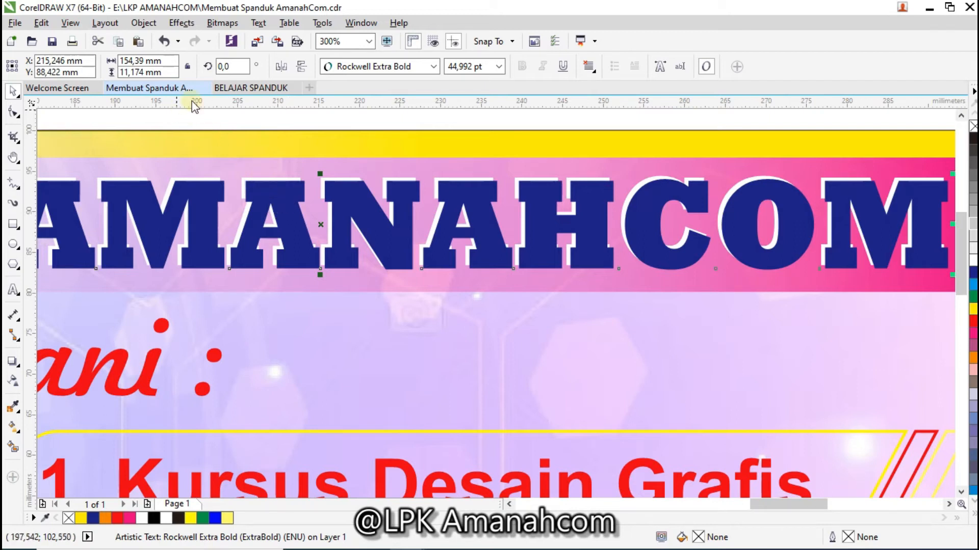
{"action": "left_click", "coordinate": [250, 88]}
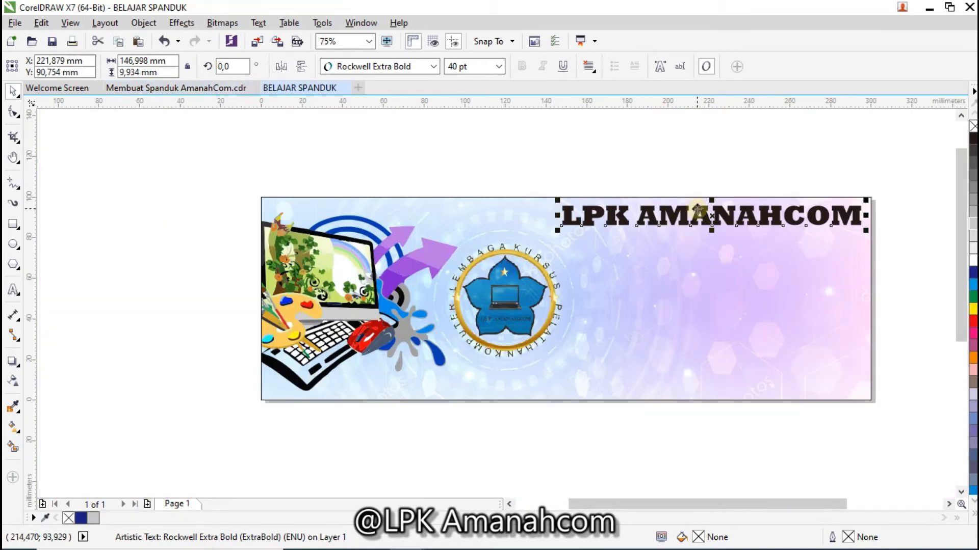
{"action": "scroll", "coordinate": [696, 210], "scroll_direction": "up", "scroll_amount": 1}
{"action": "scroll", "coordinate": [697, 208], "scroll_direction": "down", "scroll_amount": 1}
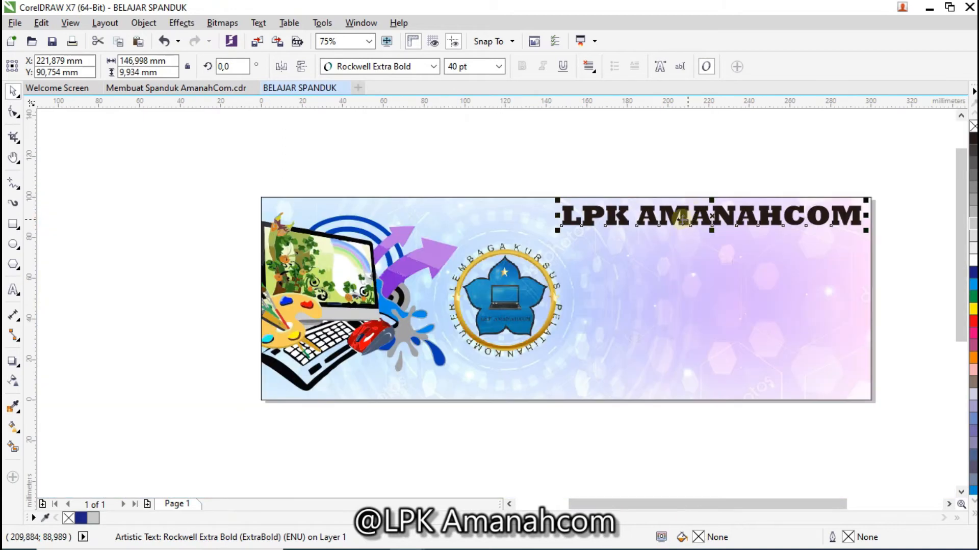
Duplicate the LPK AMANAHCOM heading text at the top of the banner
{"action": "left_click", "coordinate": [758, 170]}
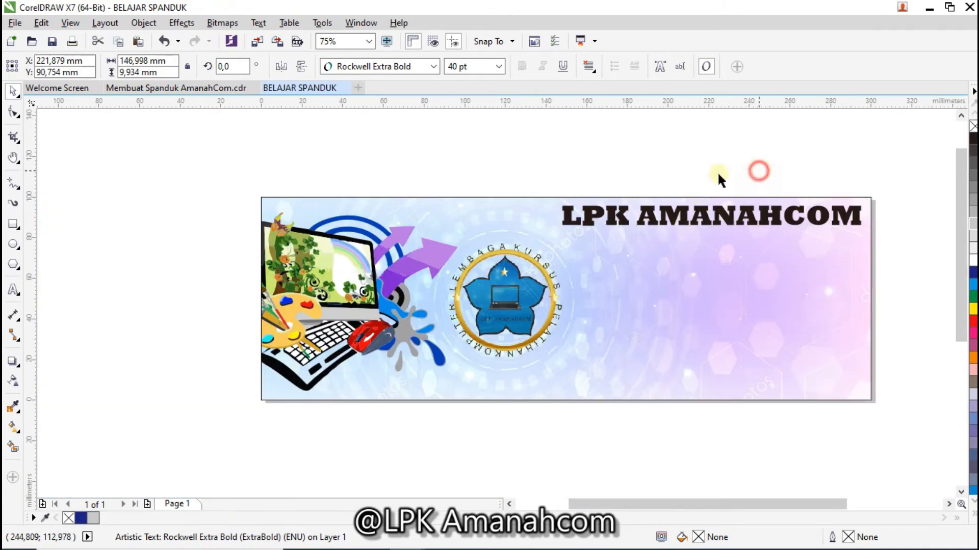
{"action": "left_click_drag", "start_coordinate": [550, 169], "coordinate": [569, 233]}
{"action": "key", "text": "ctrl+d"}
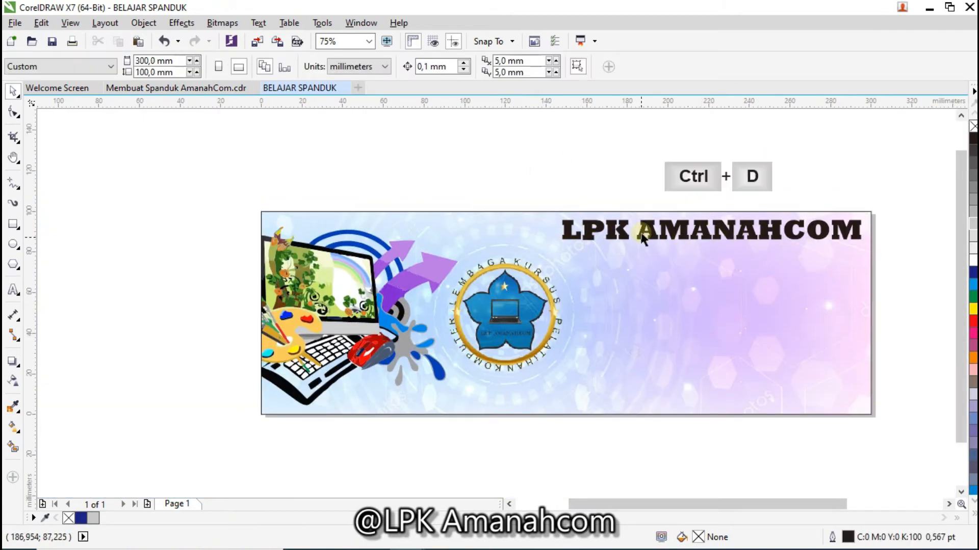
{"action": "left_click", "coordinate": [681, 230]}
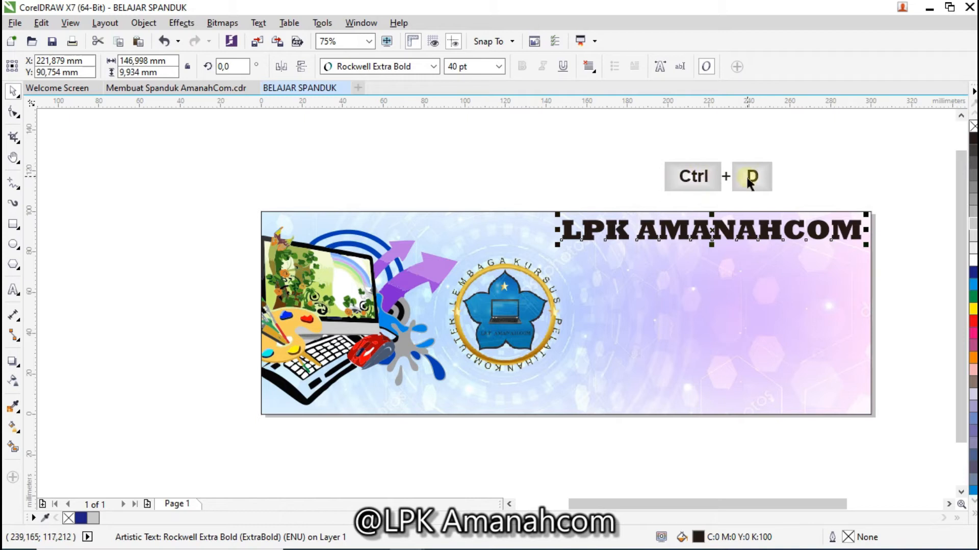
{"action": "left_click", "coordinate": [608, 172]}
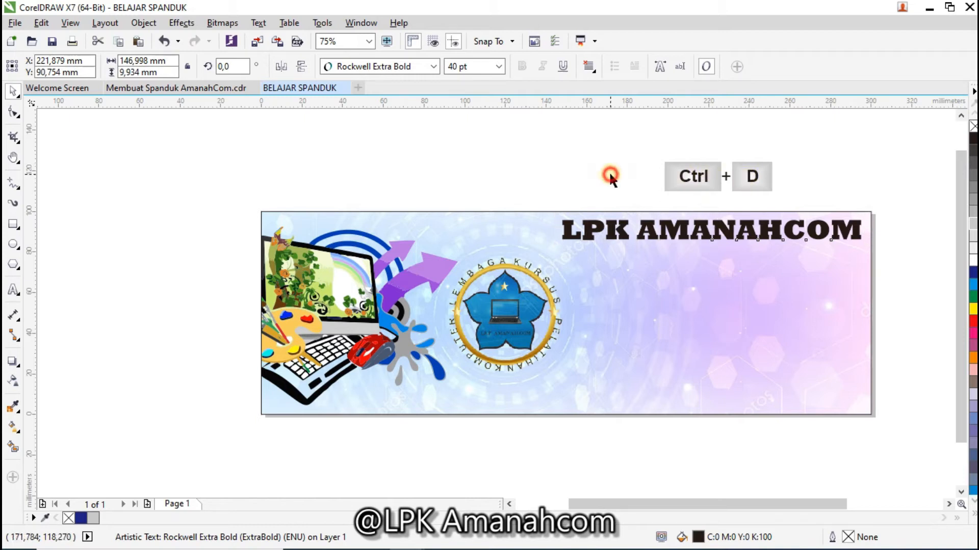
{"action": "left_click", "coordinate": [662, 235]}
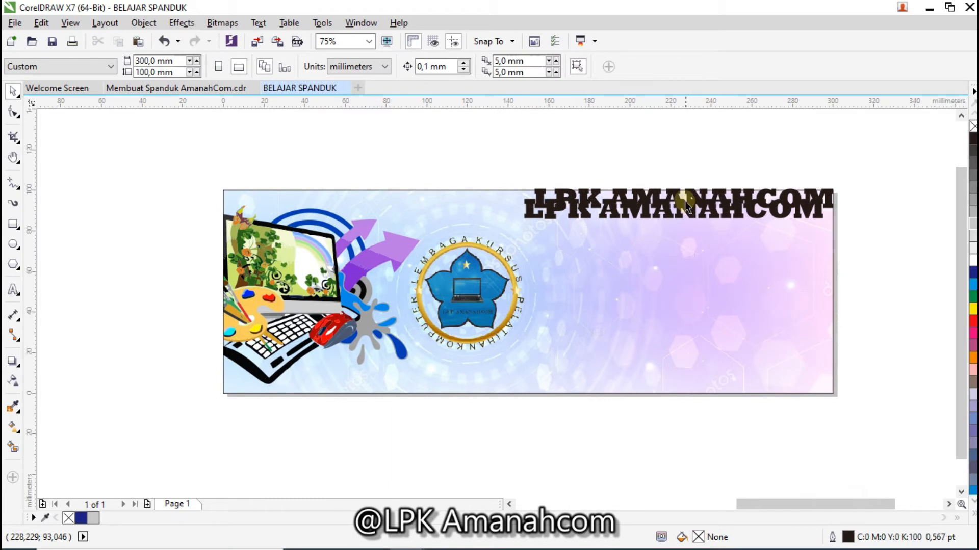
{"action": "left_click", "coordinate": [684, 201]}
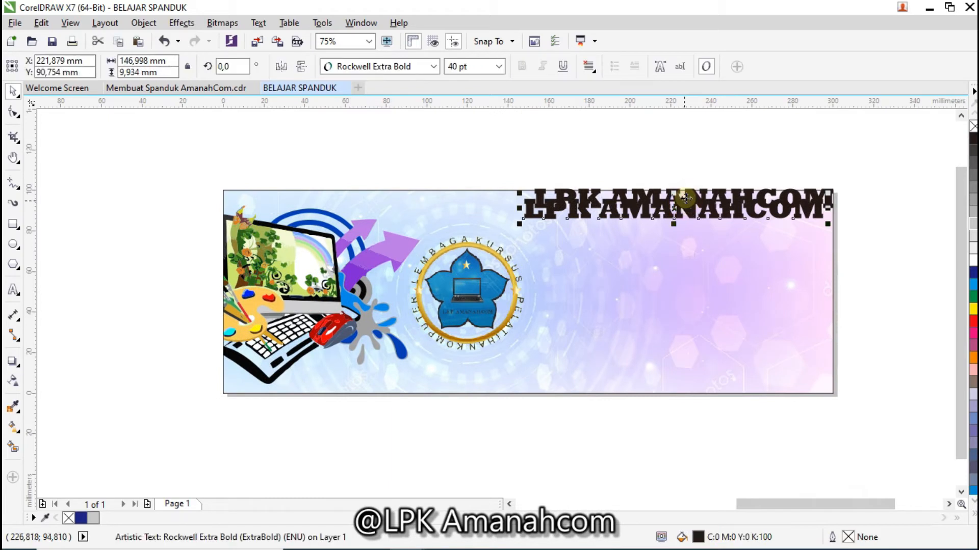
{"action": "left_click", "coordinate": [767, 147]}
{"action": "left_click", "coordinate": [625, 194]}
{"action": "left_click", "coordinate": [620, 195]}
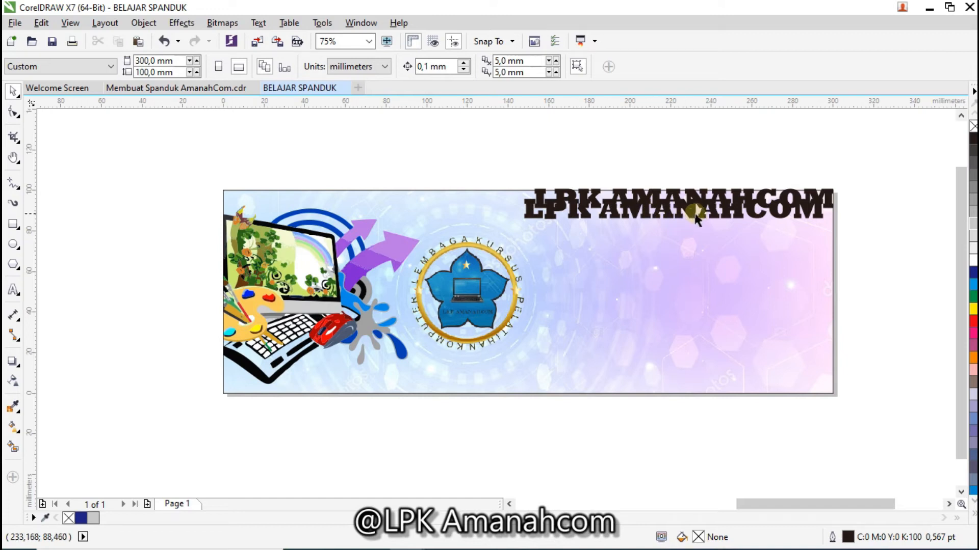
Fill the original LPK AMANAHCOM text with white and its duplicate with dark blue (C:100 M:100 Y:0 K:0)
{"action": "left_click", "coordinate": [553, 218]}
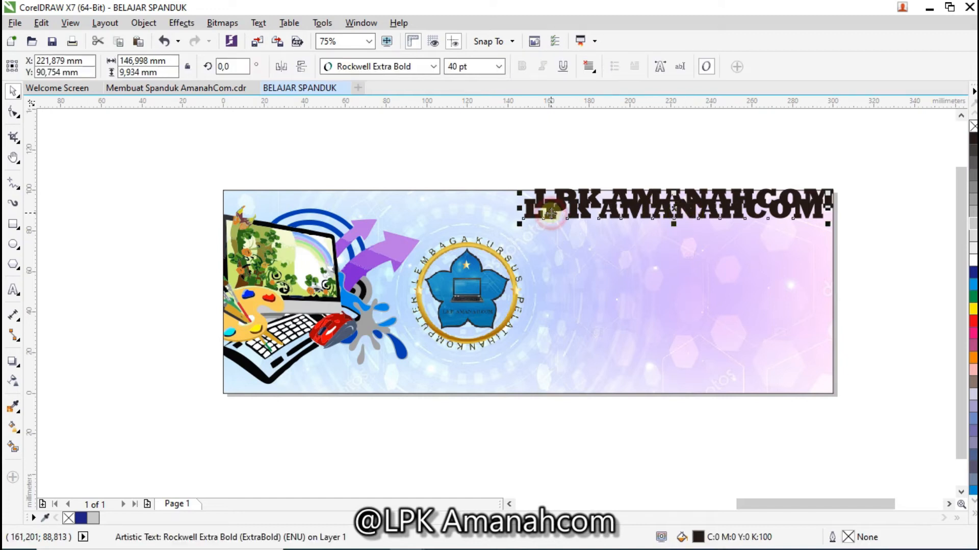
{"action": "left_click", "coordinate": [972, 275]}
{"action": "left_click", "coordinate": [969, 261]}
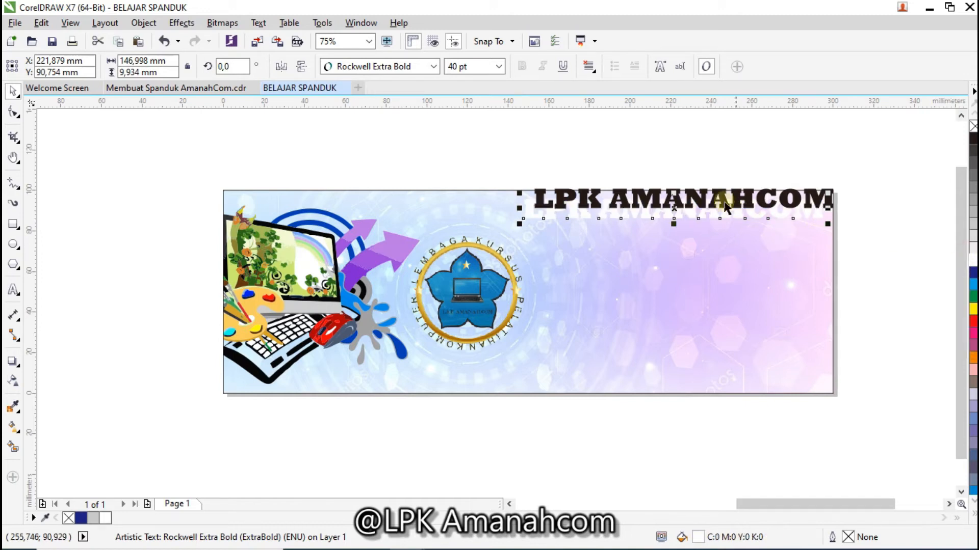
{"action": "left_click", "coordinate": [701, 201]}
{"action": "left_click", "coordinate": [972, 275]}
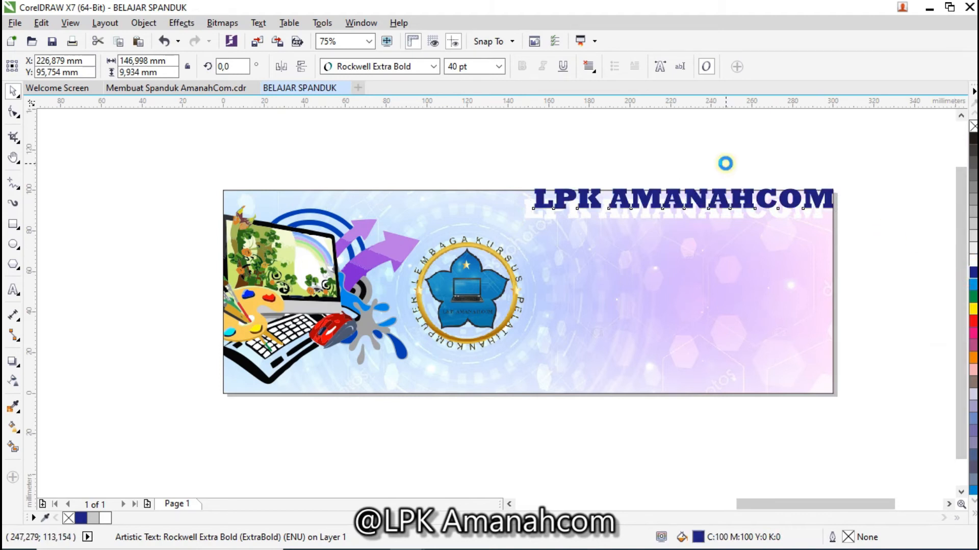
Place the blue heading over the white one, nudged slightly down and right so that a thin white edge shows
{"action": "scroll", "coordinate": [569, 185], "scroll_direction": "up", "scroll_amount": 3}
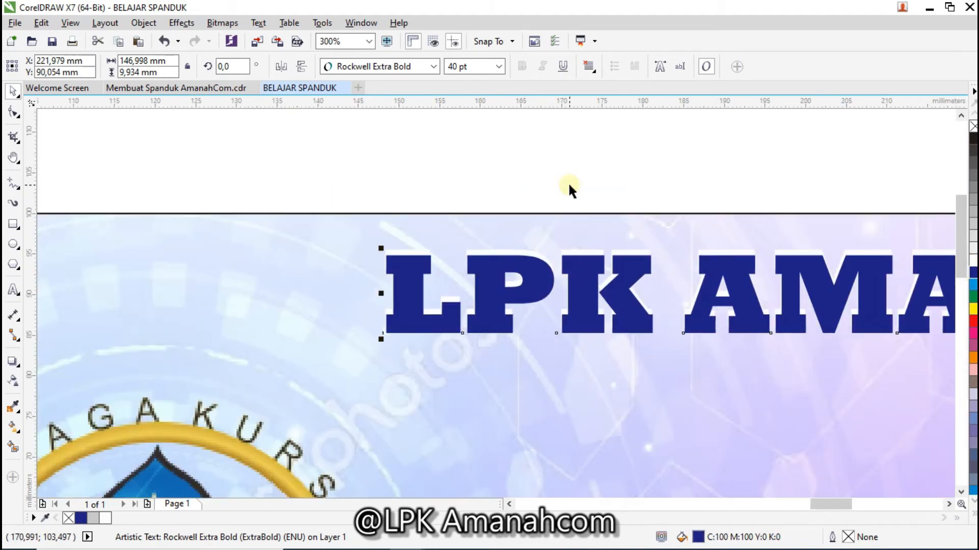
{"action": "key", "text": "Up"}
{"action": "key", "text": "Up"}
{"action": "key", "text": "Up"}
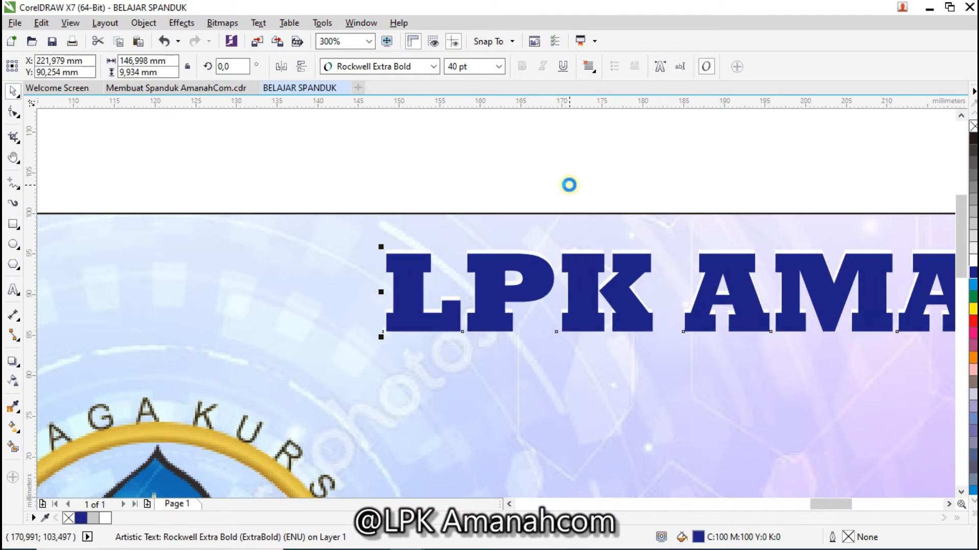
{"action": "key", "text": "Right"}
{"action": "scroll", "coordinate": [568, 184], "scroll_direction": "down", "scroll_amount": 1}
{"action": "left_click", "coordinate": [810, 279]}
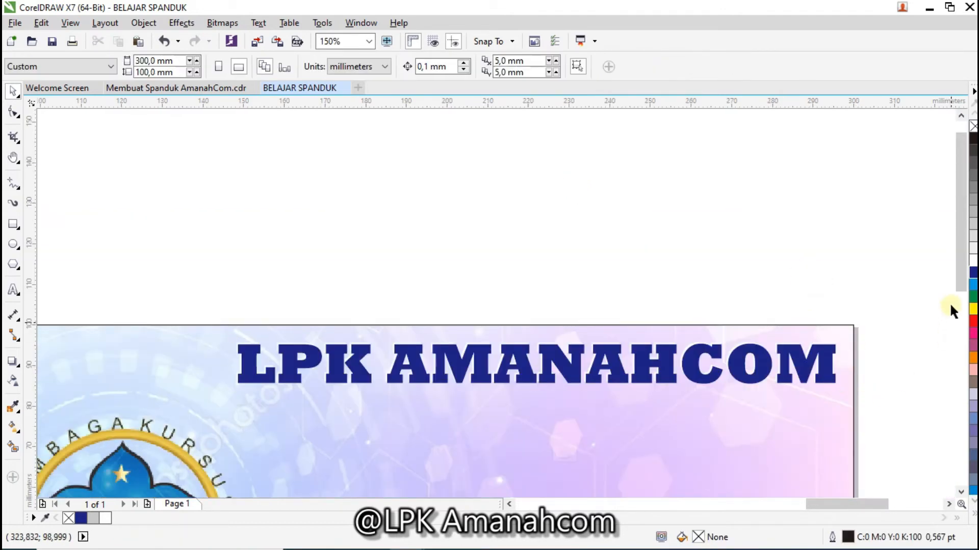
Group the blue and white LPK AMANAHCOM texts
{"action": "left_click_drag", "start_coordinate": [959, 277], "coordinate": [946, 319]}
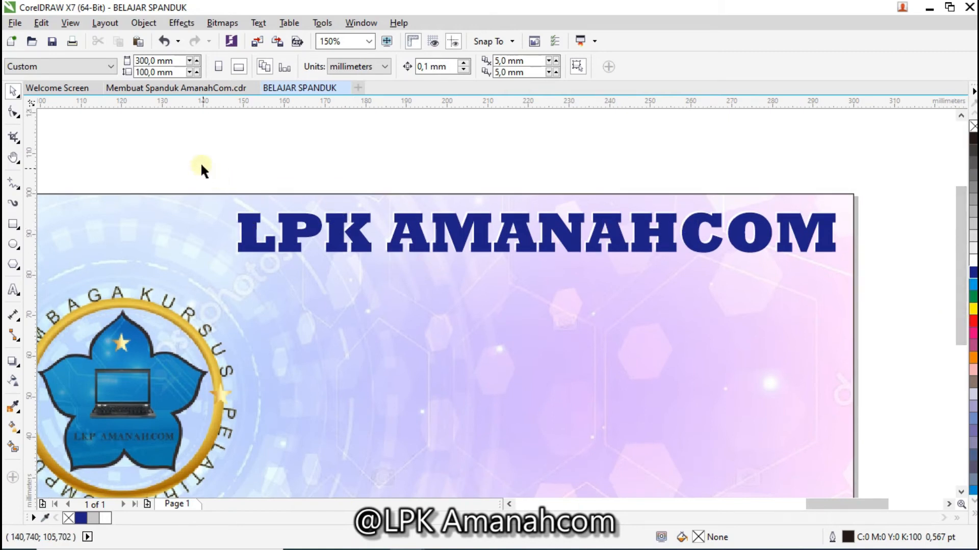
{"action": "left_click_drag", "start_coordinate": [214, 156], "coordinate": [846, 274]}
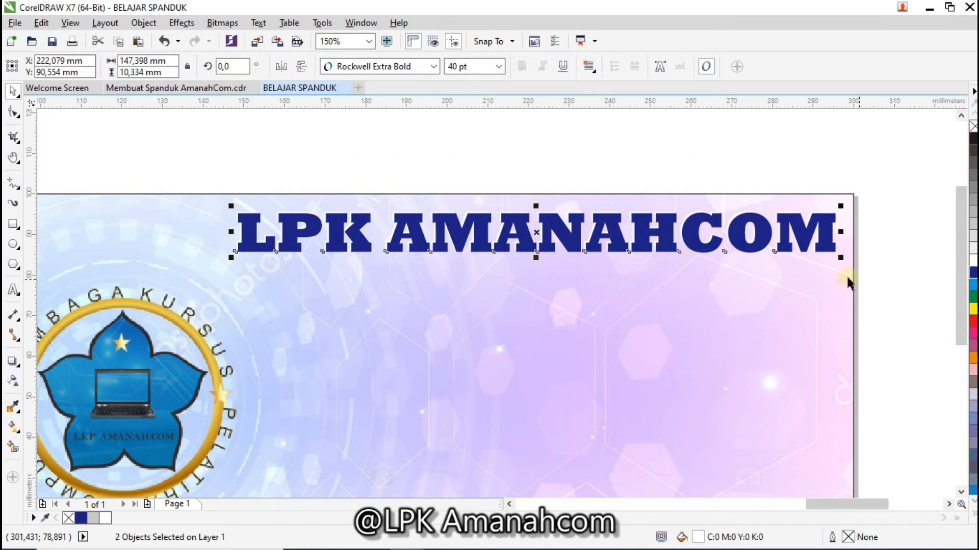
{"action": "right_click", "coordinate": [519, 230]}
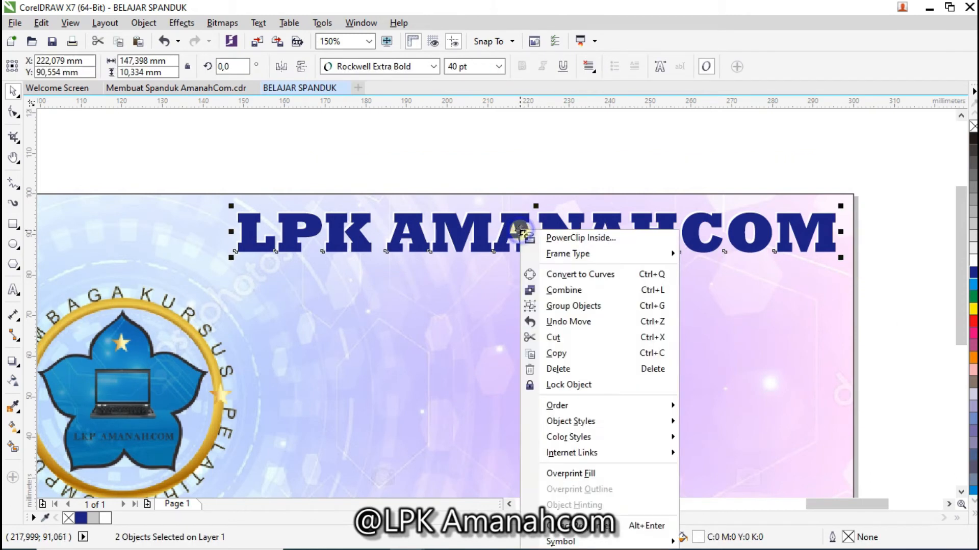
{"action": "left_click", "coordinate": [563, 306]}
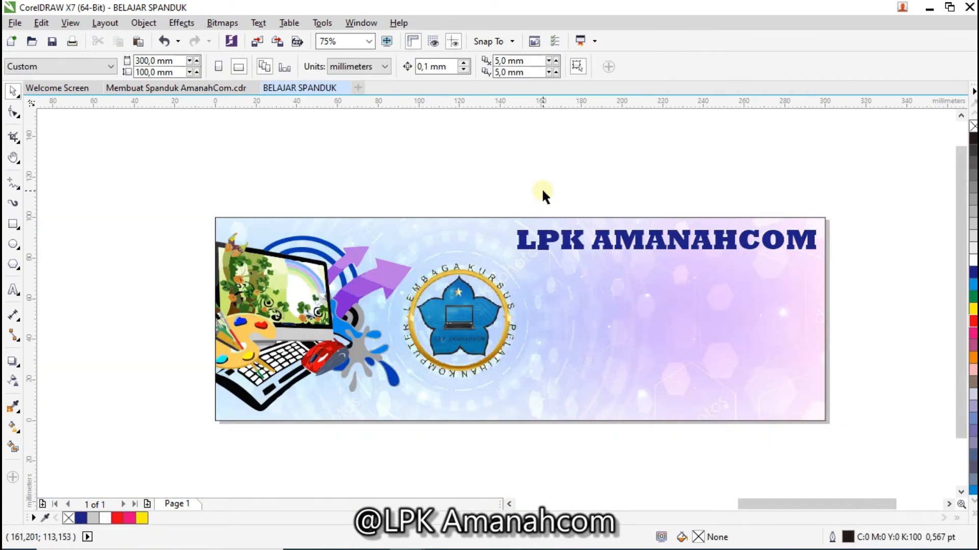
Check the Melayani text's font and size in Membuat Spanduk AmanahCom.cdr and add the artistic text "Melayani :" above the banner in BELAJAR SPANDUK
{"action": "left_click", "coordinate": [174, 89]}
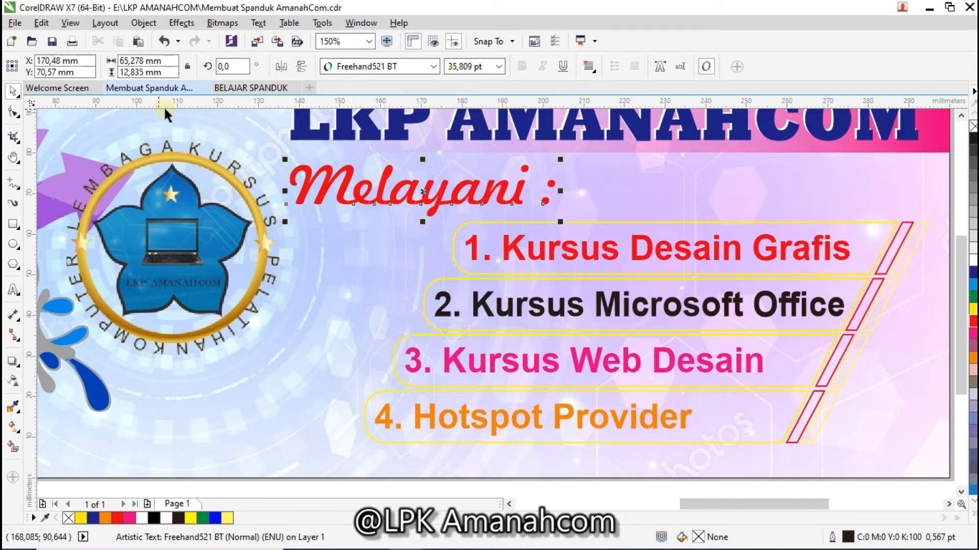
{"action": "left_click", "coordinate": [237, 89]}
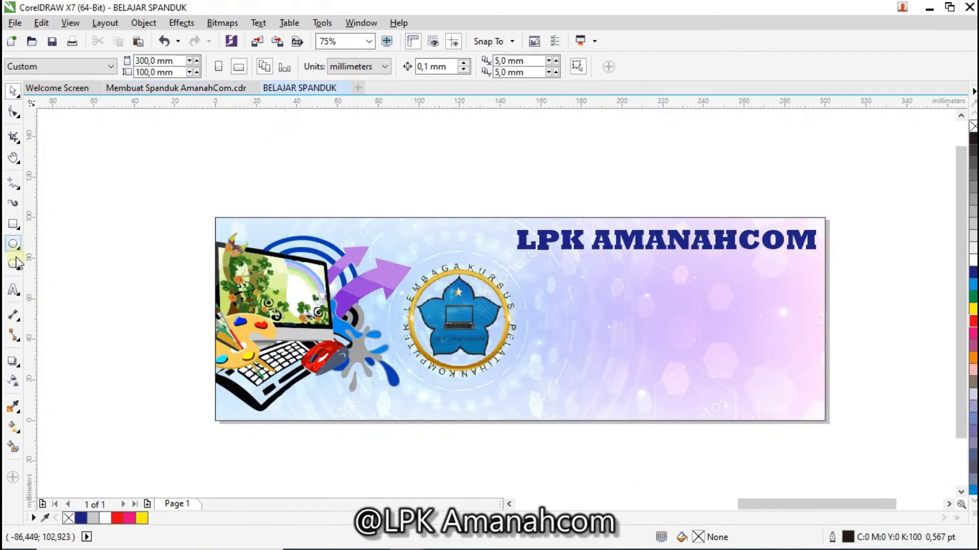
{"action": "left_click", "coordinate": [13, 292]}
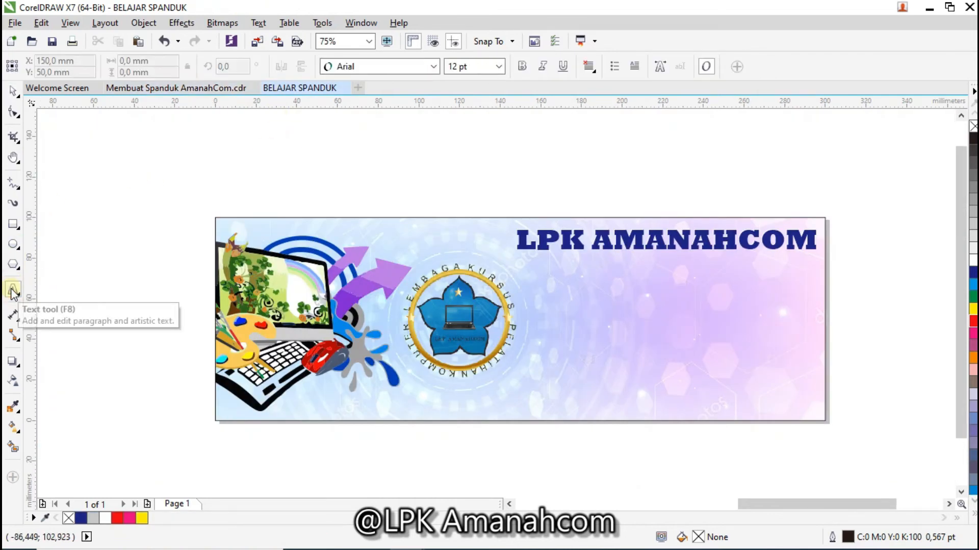
{"action": "left_click", "coordinate": [488, 195]}
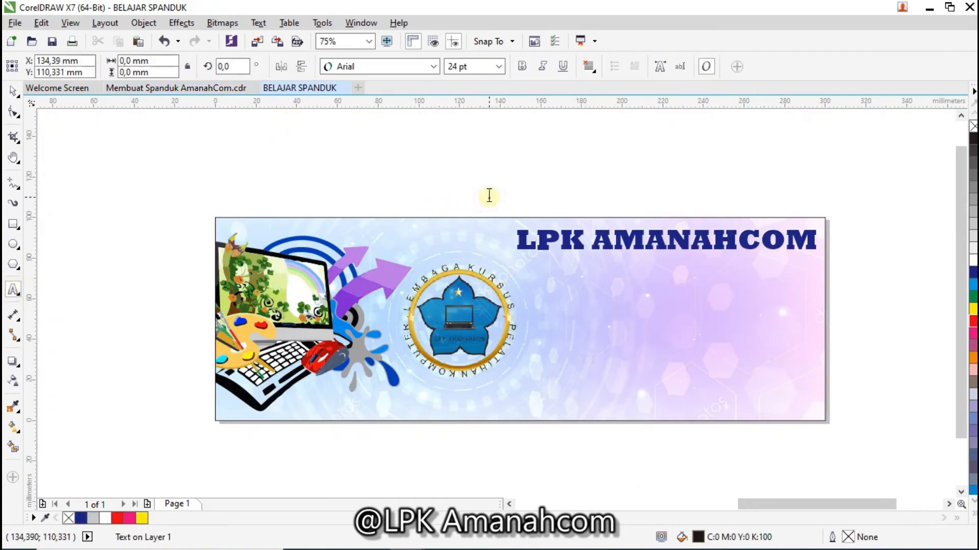
{"action": "type", "text": "Mel"}
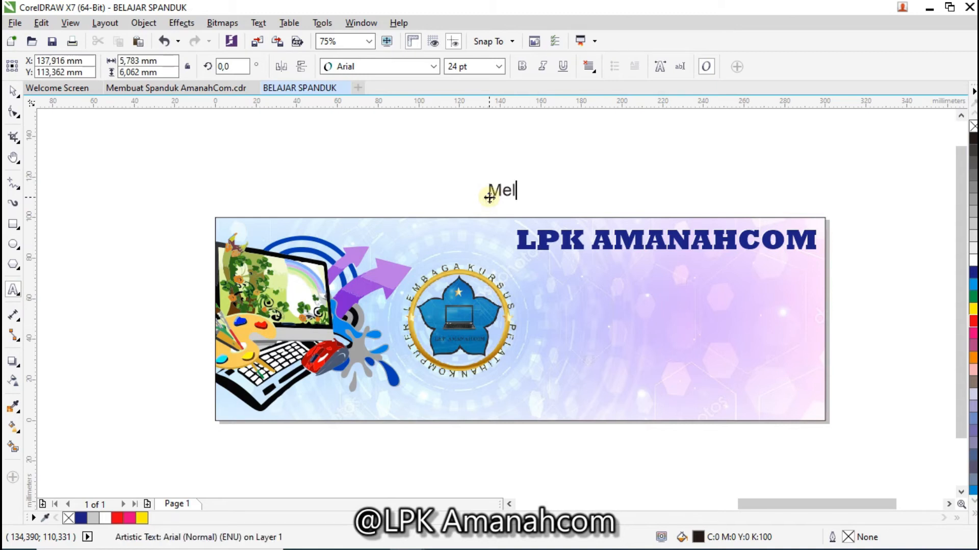
{"action": "type", "text": "ayani :"}
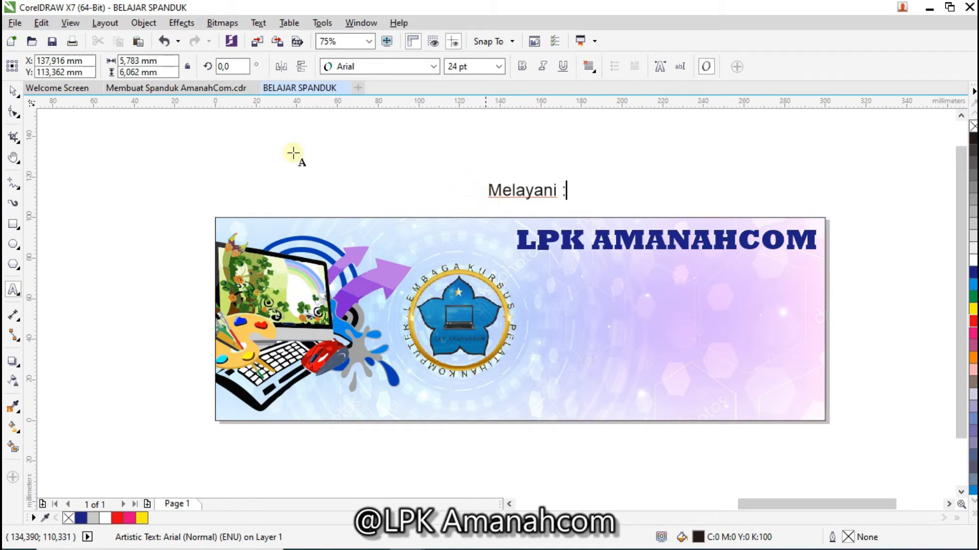
Format the "Melayani :" text as Freehand521 BT at 36 pt with a red fill (C:0 M:100 Y:100 K:0)
{"action": "key", "text": "ctrl+space"}
{"action": "left_click_drag", "start_coordinate": [490, 192], "coordinate": [572, 187]}
{"action": "left_click", "coordinate": [435, 66]}
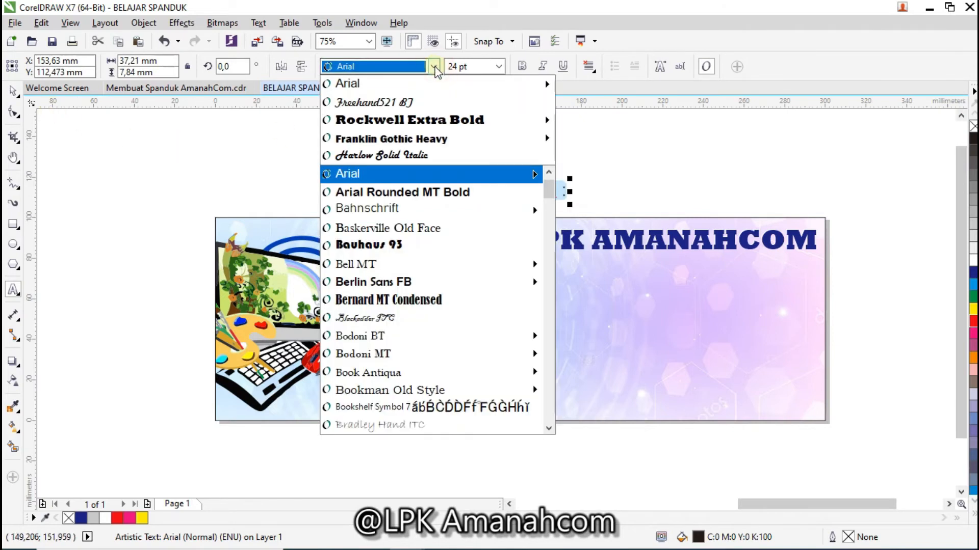
{"action": "left_click", "coordinate": [416, 101]}
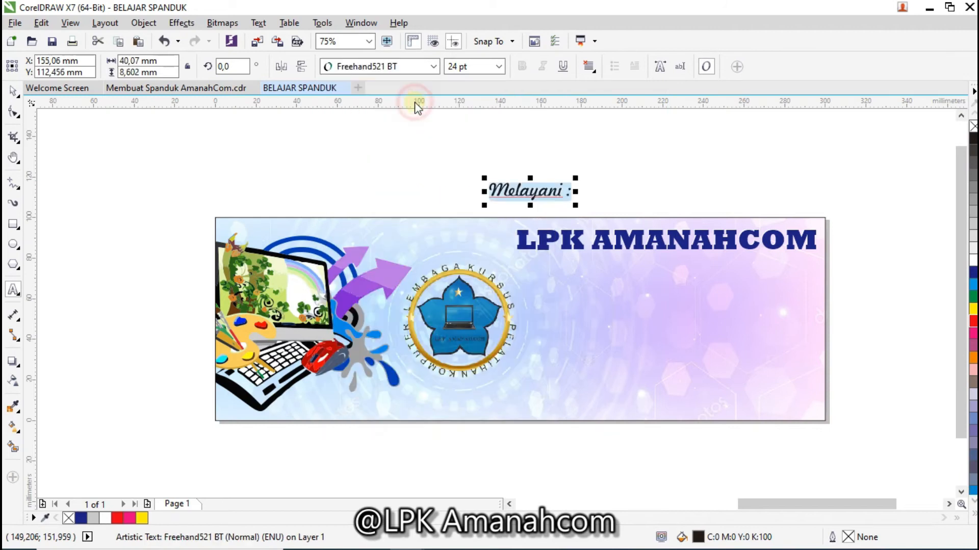
{"action": "left_click", "coordinate": [499, 67]}
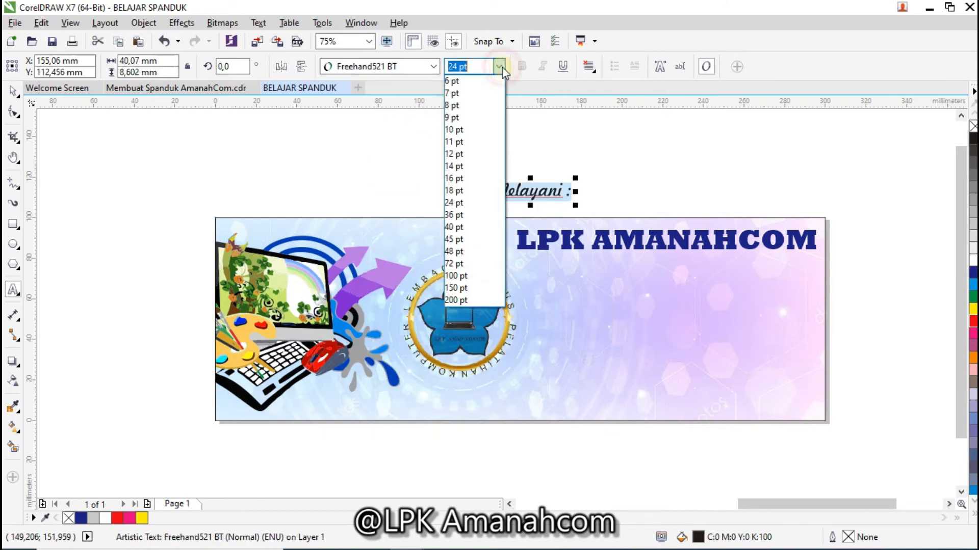
{"action": "left_click", "coordinate": [459, 214]}
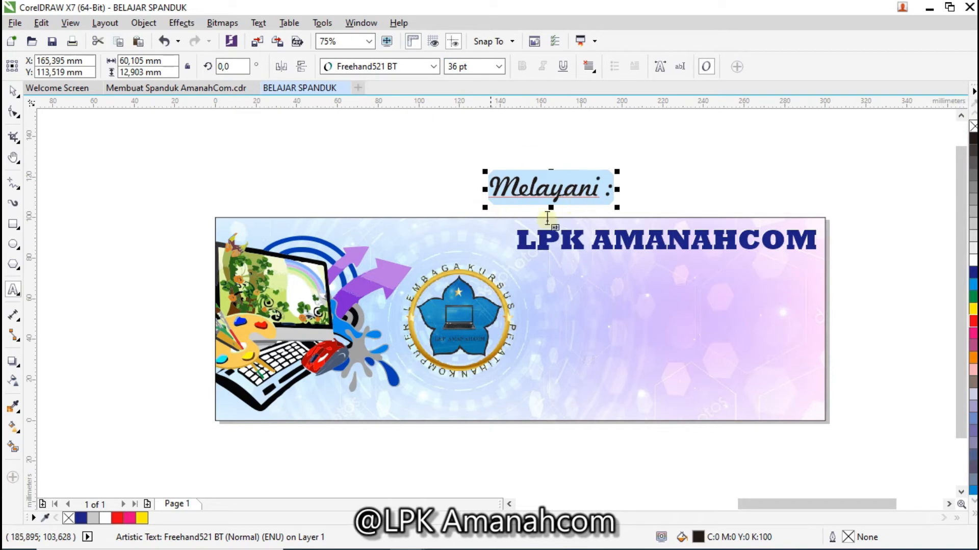
{"action": "left_click", "coordinate": [972, 325]}
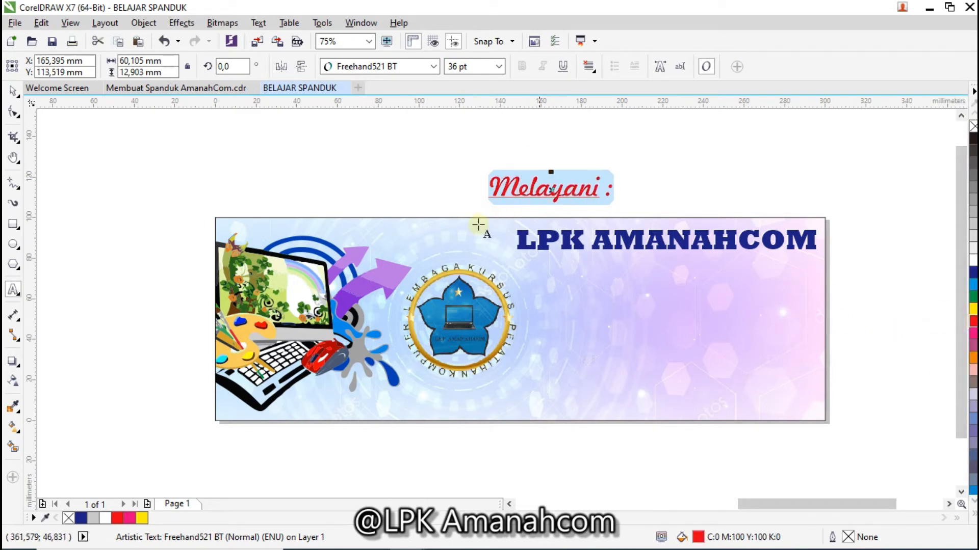
Move the "Melayani :" text onto the banner just below the LPK AMANAHCOM heading, lined up with the heading's left edge
{"action": "left_click", "coordinate": [14, 93]}
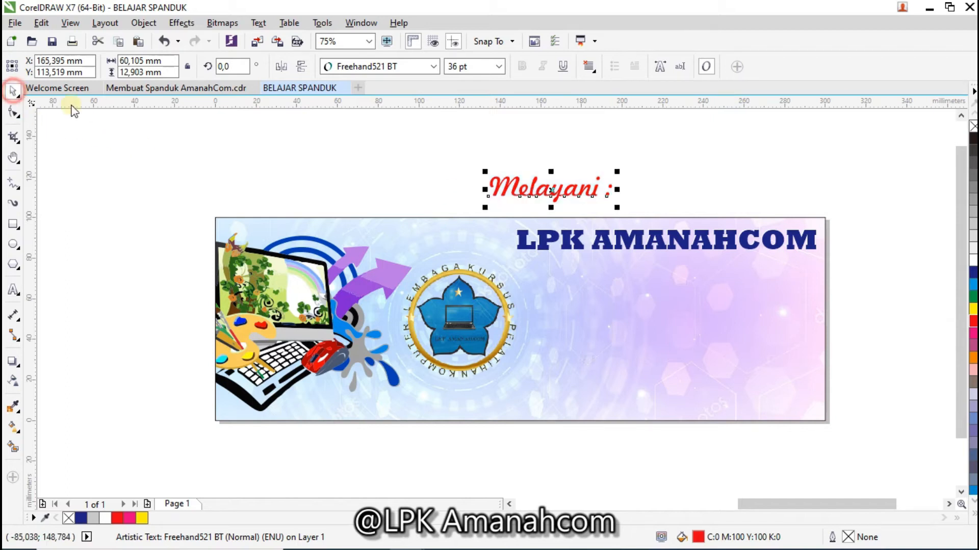
{"action": "left_click_drag", "start_coordinate": [460, 145], "coordinate": [660, 206]}
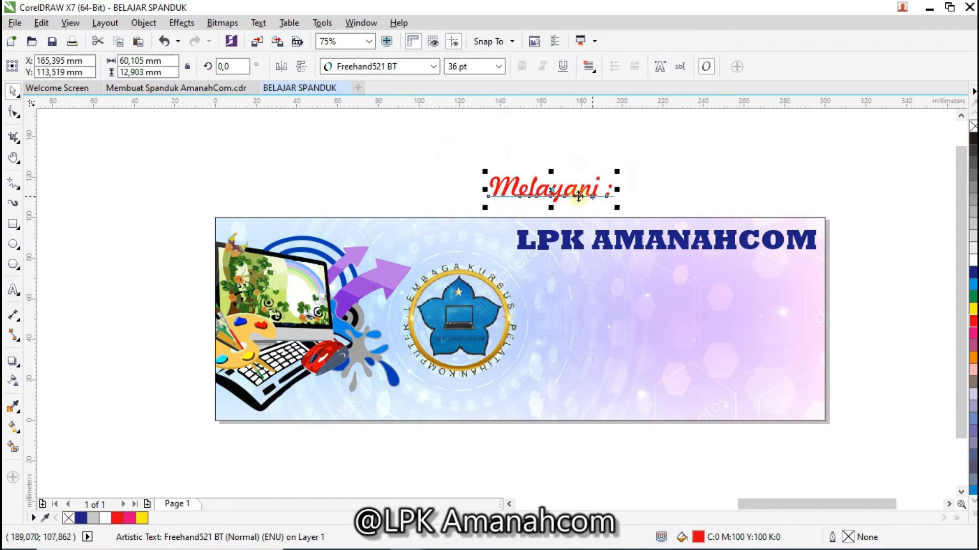
{"action": "left_click_drag", "start_coordinate": [557, 192], "coordinate": [583, 278]}
{"action": "scroll", "coordinate": [623, 302], "scroll_direction": "up", "scroll_amount": 2}
{"action": "scroll", "coordinate": [546, 281], "scroll_direction": "down", "scroll_amount": 1}
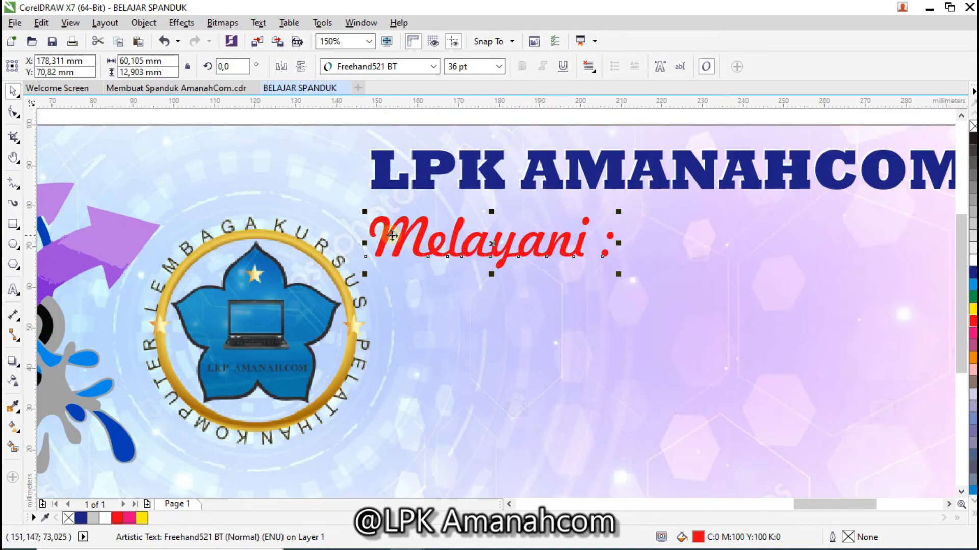
Align the "Melayani :" text with the left edge of the LPK AMANAHCOM heading
{"action": "left_click", "coordinate": [421, 112]}
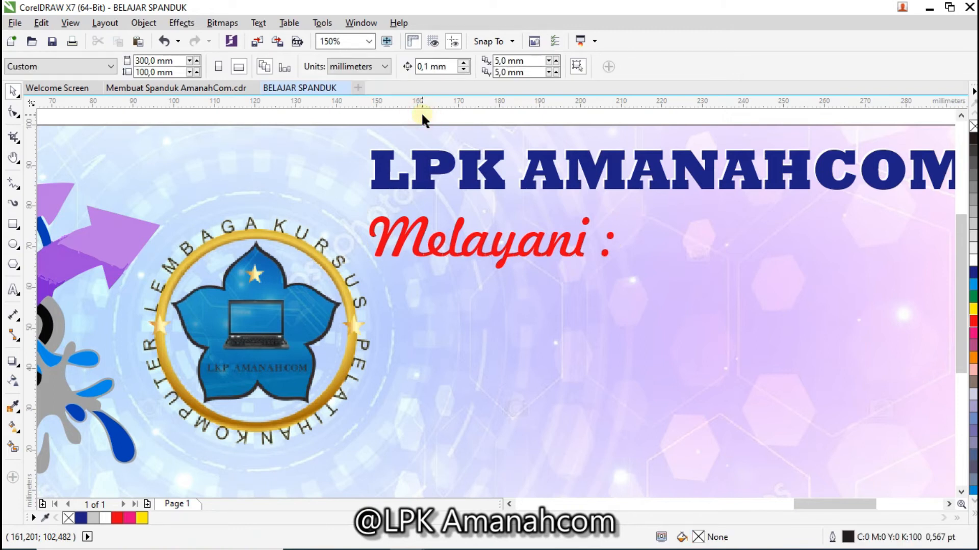
{"action": "left_click", "coordinate": [420, 244]}
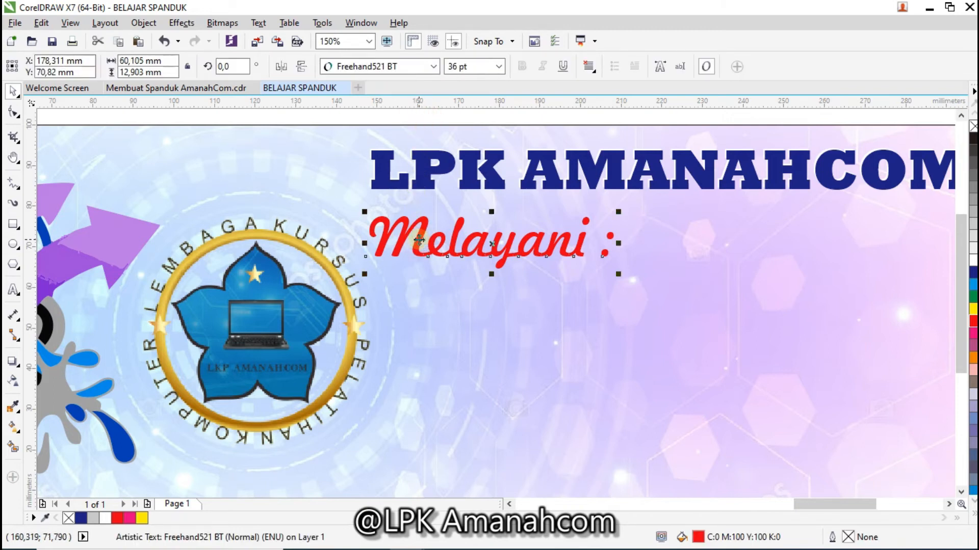
{"action": "left_click", "coordinate": [383, 174], "text": "shift"}
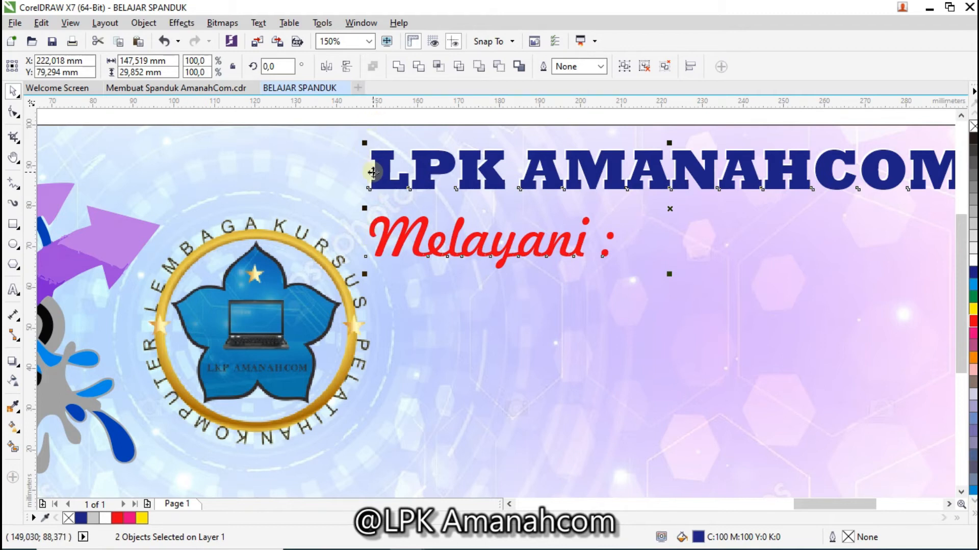
{"action": "key", "text": "l"}
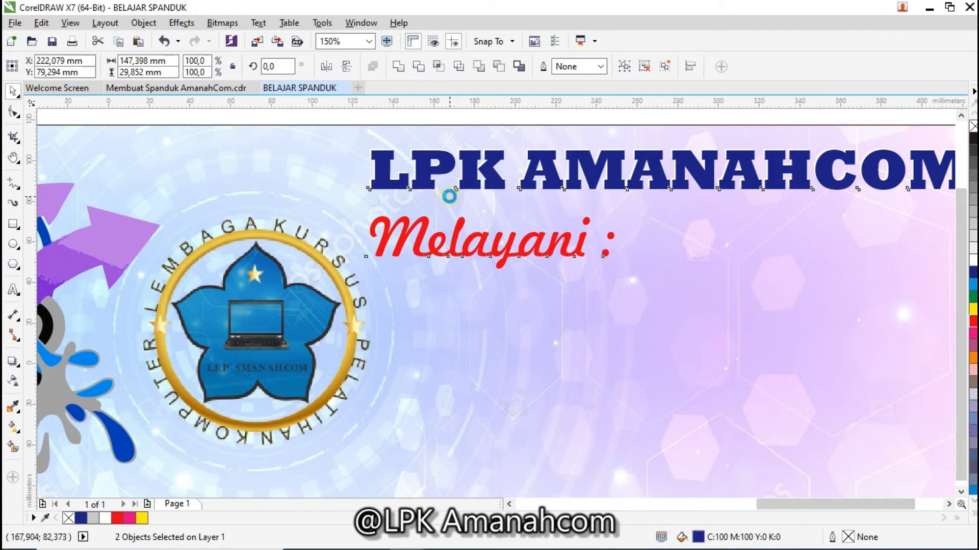
{"action": "scroll", "coordinate": [448, 192], "scroll_direction": "down", "scroll_amount": 2}
{"action": "left_click", "coordinate": [576, 138]}
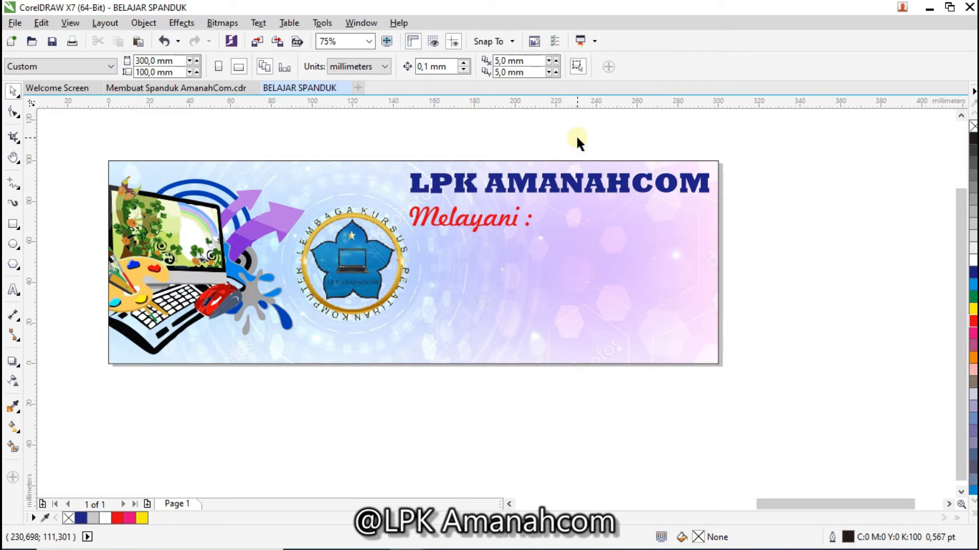
Check the bars behind the heading in Membuat Spanduk AmanahCom.cdr and draw a rectangle about 158.2 × 15.9 mm around BELAJAR SPANDUK's heading, ending at the banner's right edge
{"action": "left_click", "coordinate": [164, 88]}
{"action": "left_click_drag", "start_coordinate": [961, 260], "coordinate": [961, 235]}
{"action": "left_click", "coordinate": [773, 210]}
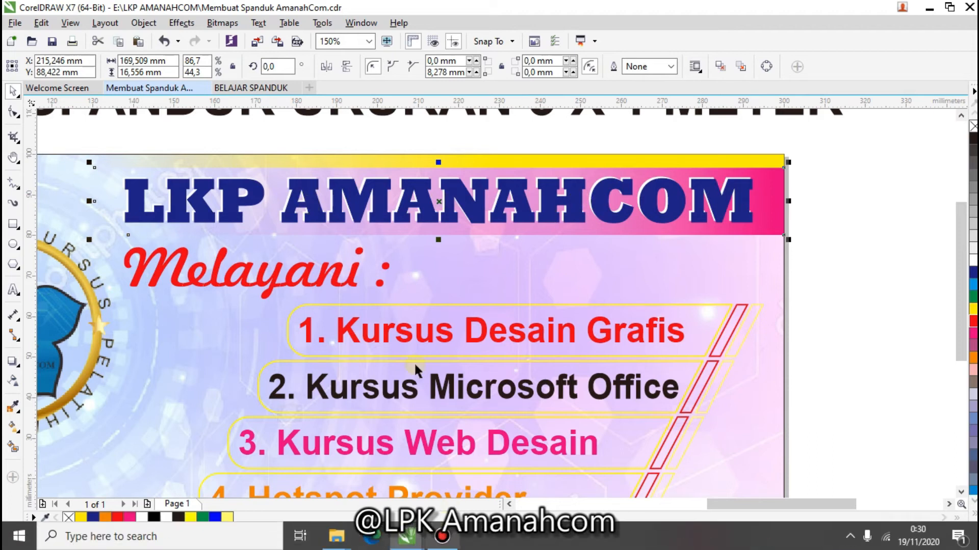
{"action": "left_click", "coordinate": [255, 89]}
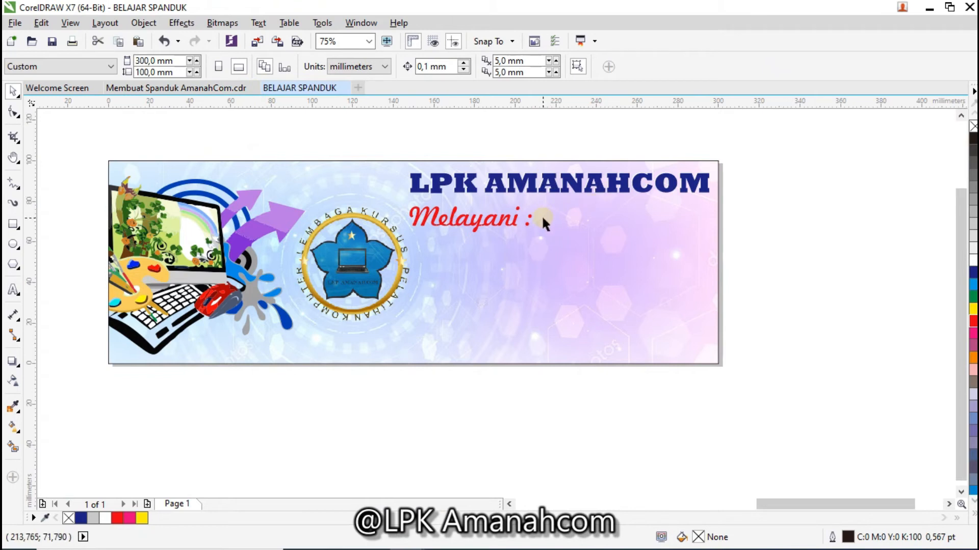
{"action": "left_click", "coordinate": [14, 224]}
{"action": "left_click_drag", "start_coordinate": [397, 165], "coordinate": [718, 197]}
{"action": "scroll", "coordinate": [696, 189], "scroll_direction": "up", "scroll_amount": 2}
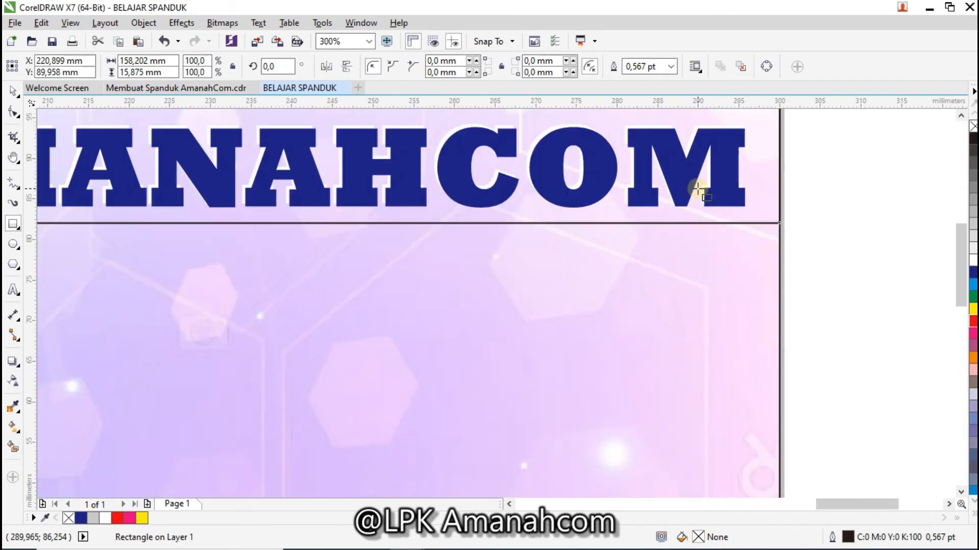
Reduce the heading rectangle's height to about 14.6 mm and fill it with Magenta (C:0 M:100 Y:0 K:0)
{"action": "scroll", "coordinate": [696, 190], "scroll_direction": "down", "scroll_amount": 1}
{"action": "key", "text": "Down"}
{"action": "key", "text": "Down"}
{"action": "key", "text": "Down"}
{"action": "key", "text": "Down"}
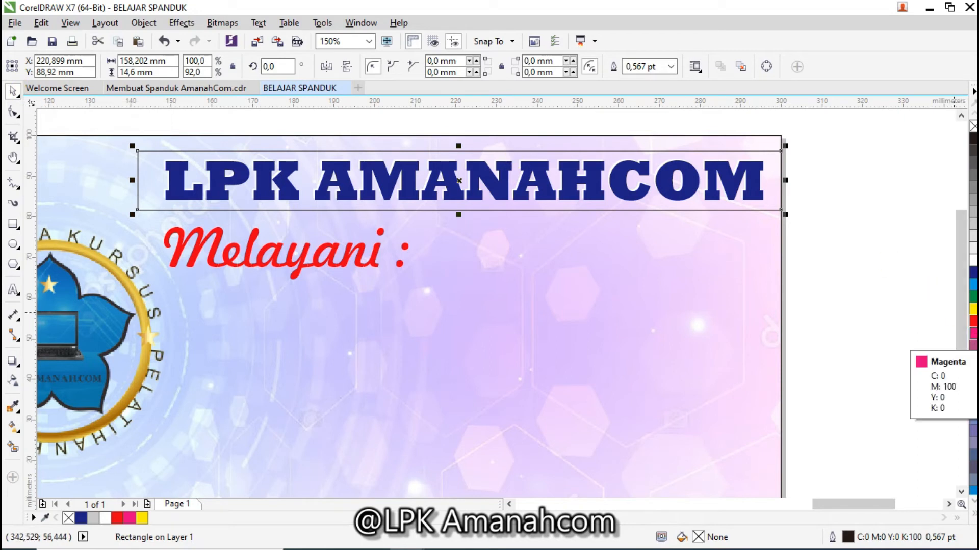
{"action": "left_click", "coordinate": [972, 333]}
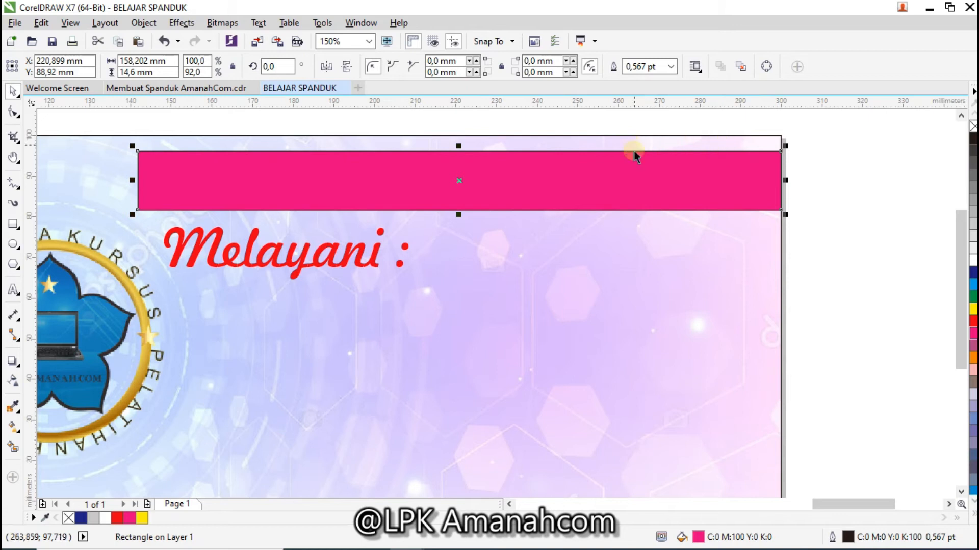
{"action": "double_click", "coordinate": [847, 538]}
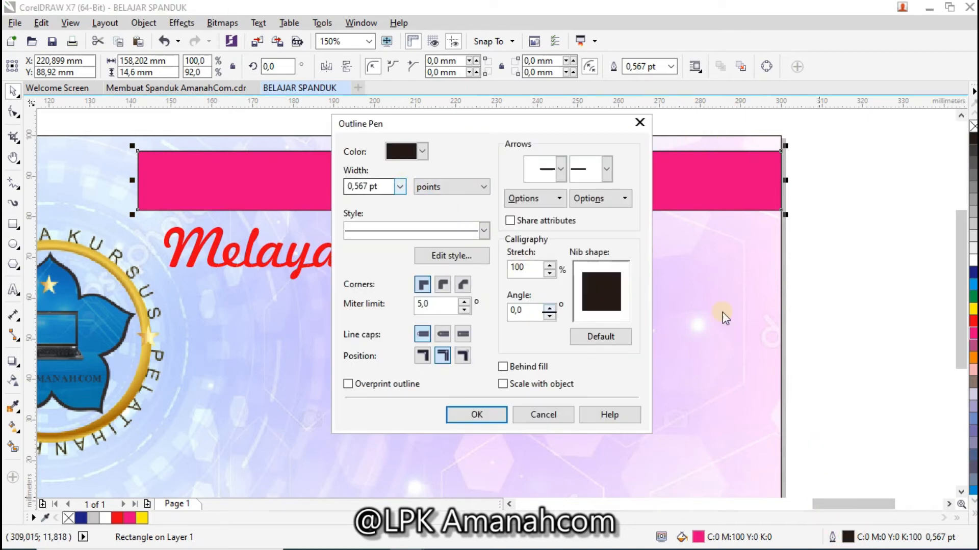
{"action": "left_click", "coordinate": [401, 187]}
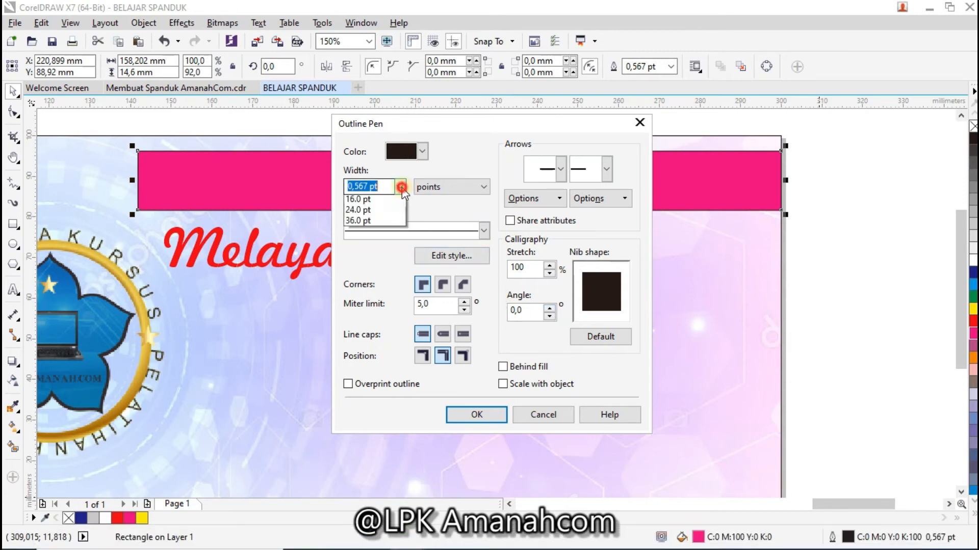
{"action": "left_click", "coordinate": [640, 122]}
{"action": "left_click", "coordinate": [641, 122]}
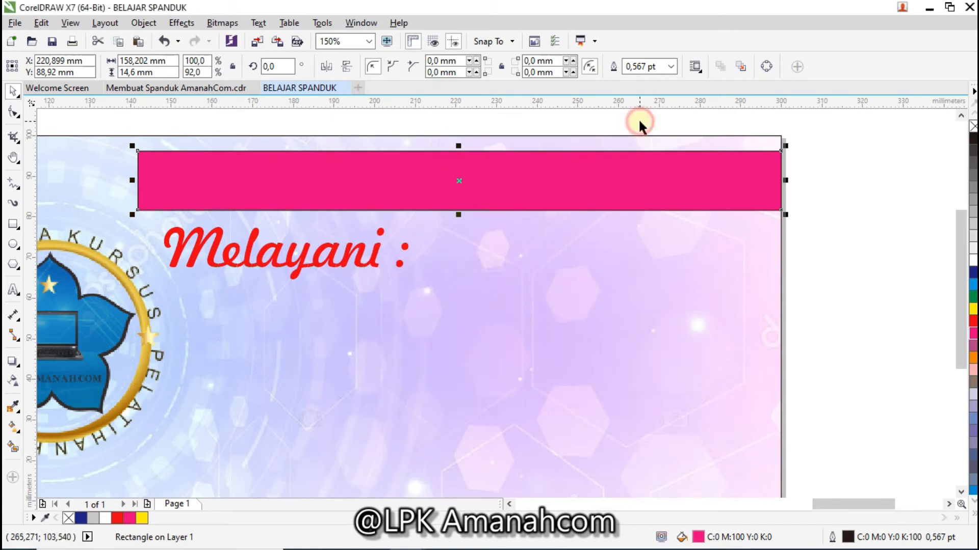
Set the magenta rectangle's outline width to None and send it back two levels so it lies behind the LPK AMANAHCOM heading
{"action": "left_click", "coordinate": [672, 67]}
{"action": "left_click", "coordinate": [635, 81]}
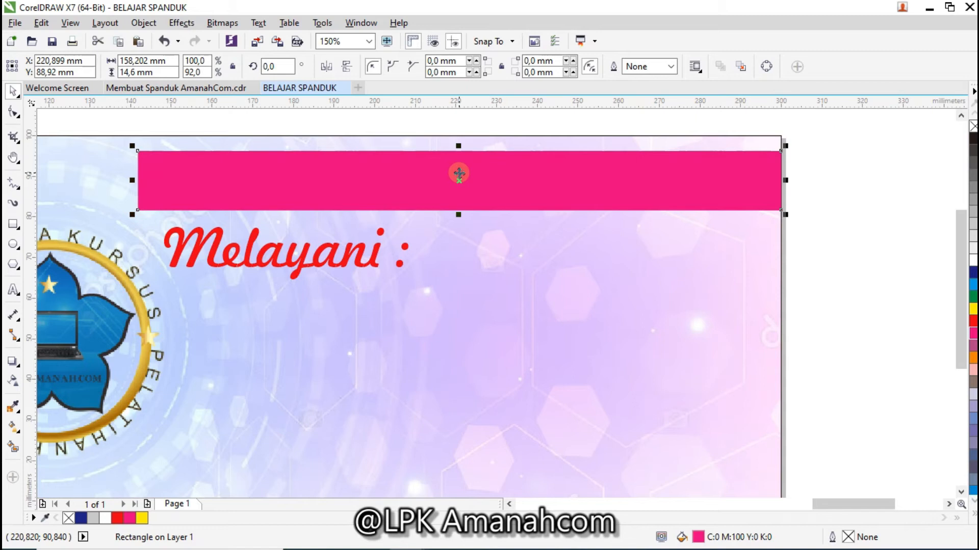
{"action": "right_click", "coordinate": [567, 167]}
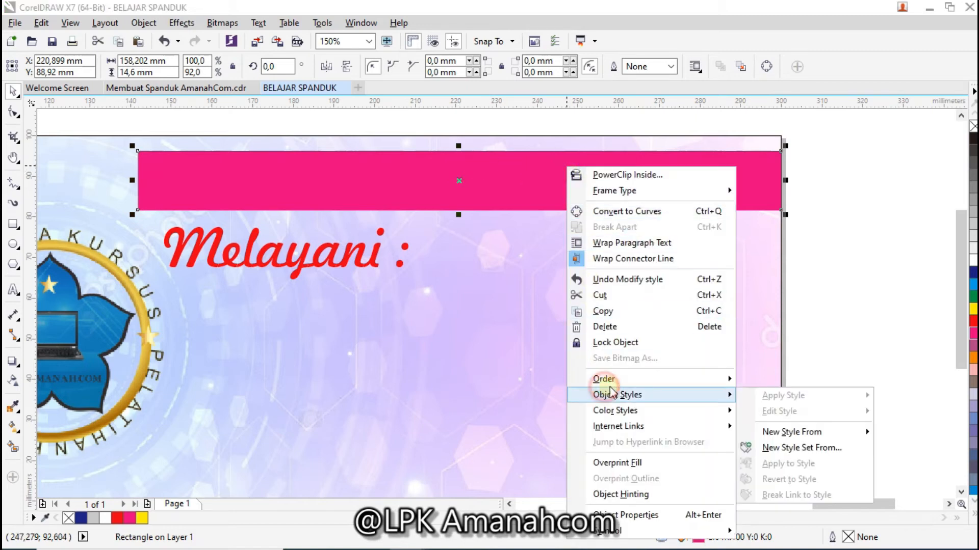
{"action": "mouse_move", "coordinate": [618, 383]}
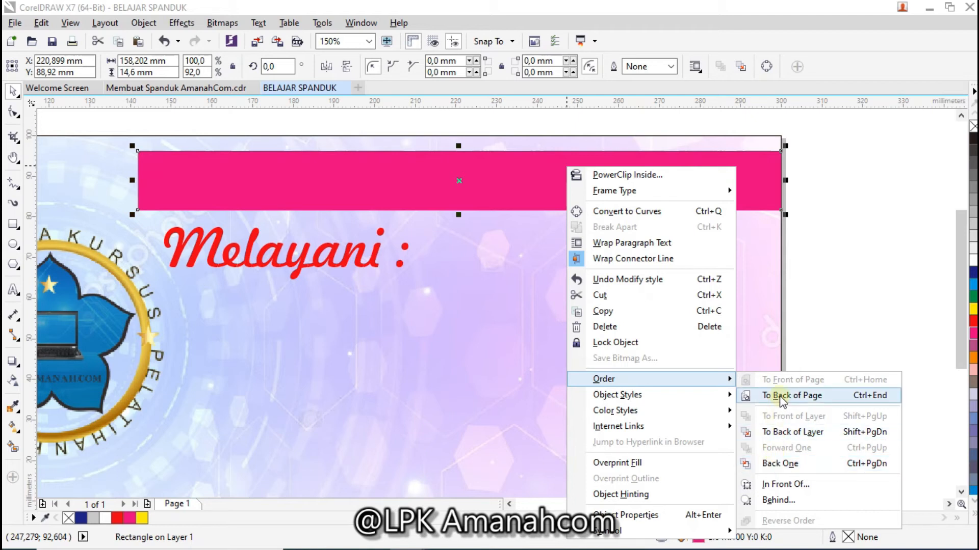
{"action": "left_click", "coordinate": [773, 464]}
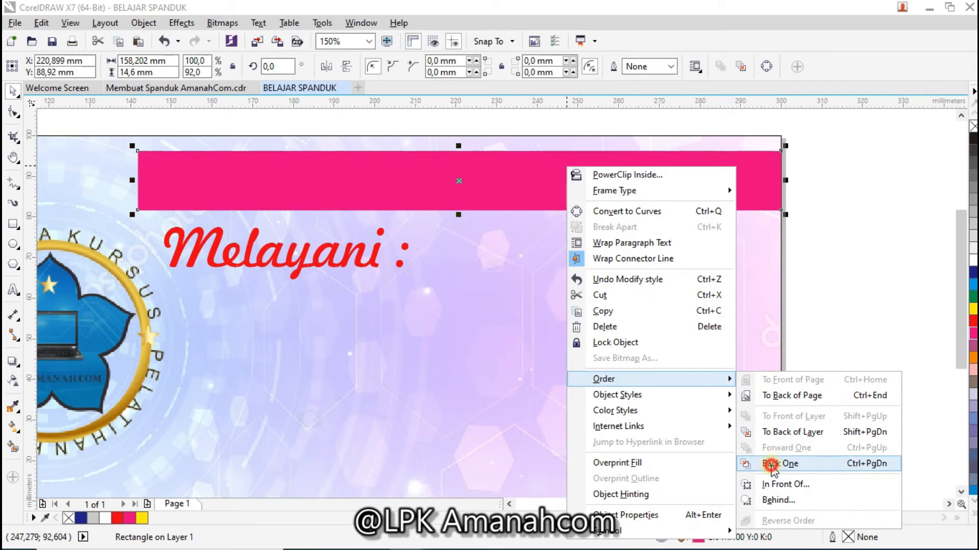
{"action": "left_click", "coordinate": [682, 181]}
{"action": "right_click", "coordinate": [683, 183]}
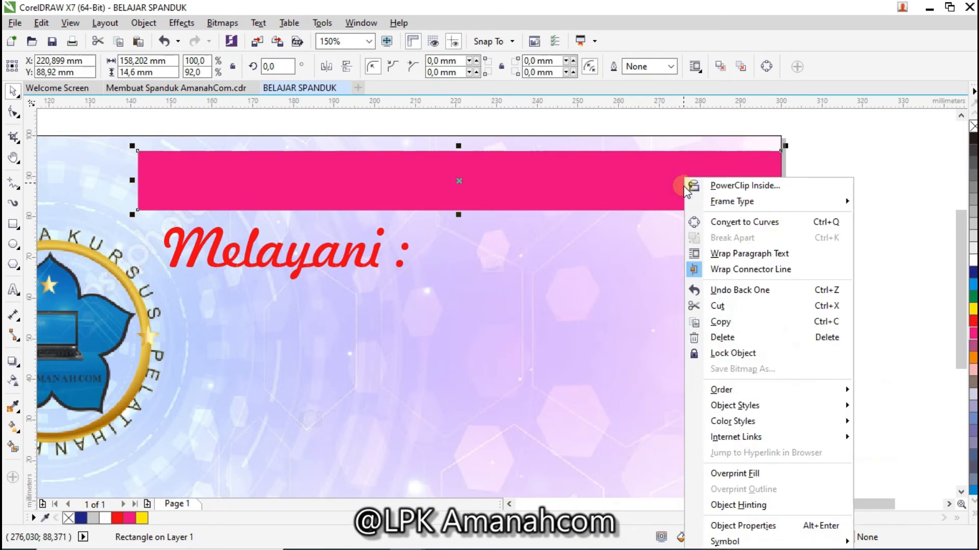
{"action": "left_click", "coordinate": [740, 390]}
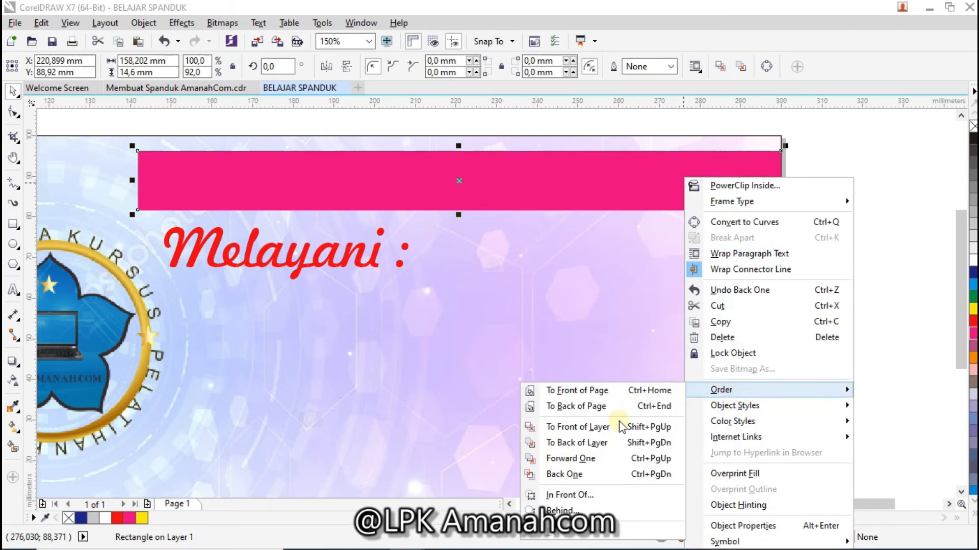
{"action": "left_click", "coordinate": [580, 472]}
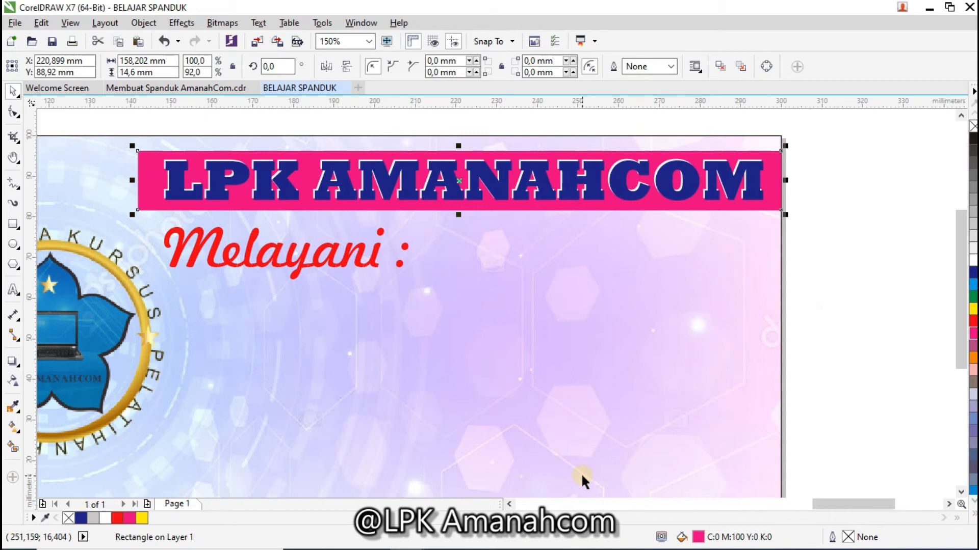
{"action": "left_click", "coordinate": [838, 205]}
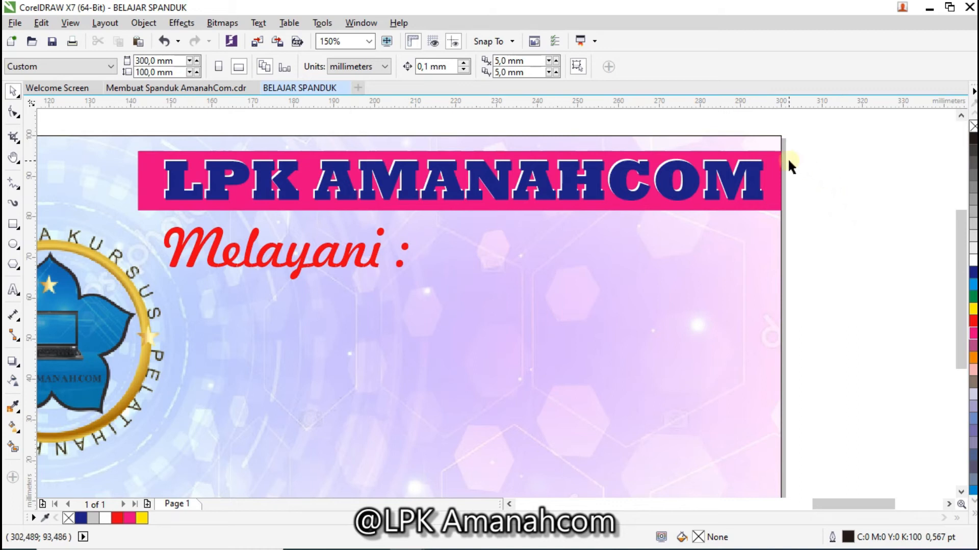
Nudge the magenta rectangle up by 0.2 mm behind the heading
{"action": "left_click", "coordinate": [775, 181]}
{"action": "left_click", "coordinate": [848, 183]}
{"action": "left_click", "coordinate": [772, 190]}
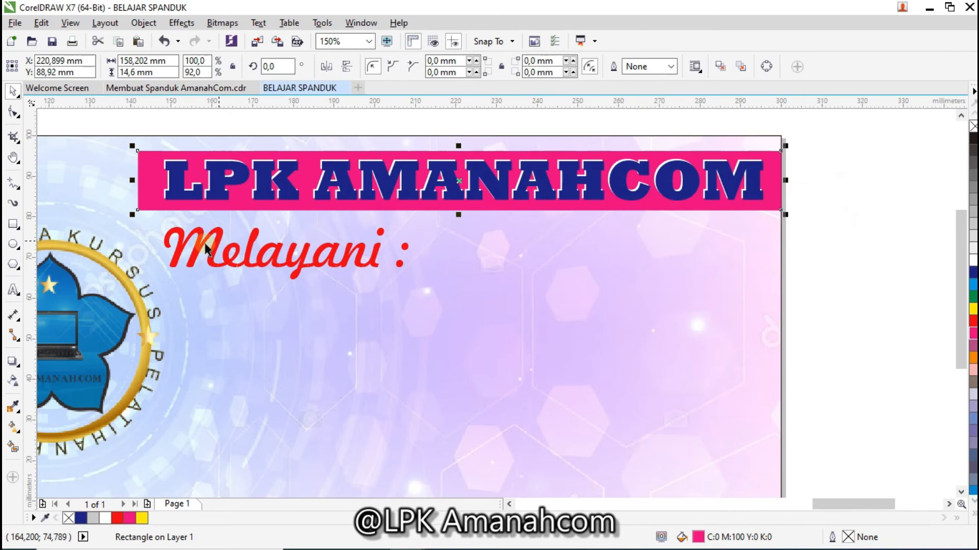
{"action": "key", "text": "Up"}
{"action": "key", "text": "Up"}
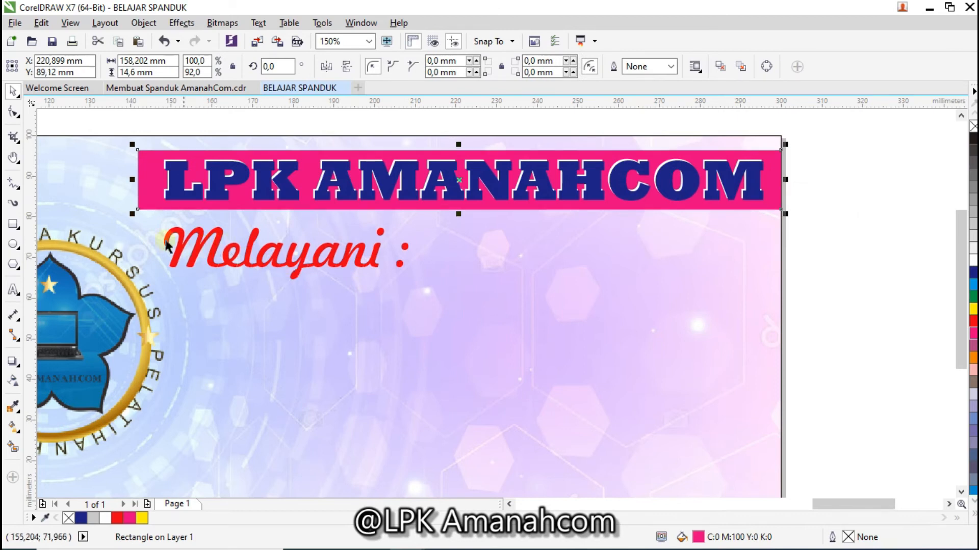
Apply a linear transparency to the magenta bar, fading out toward its left end, with the midpoint shifted right to about 62
{"action": "left_click", "coordinate": [12, 381]}
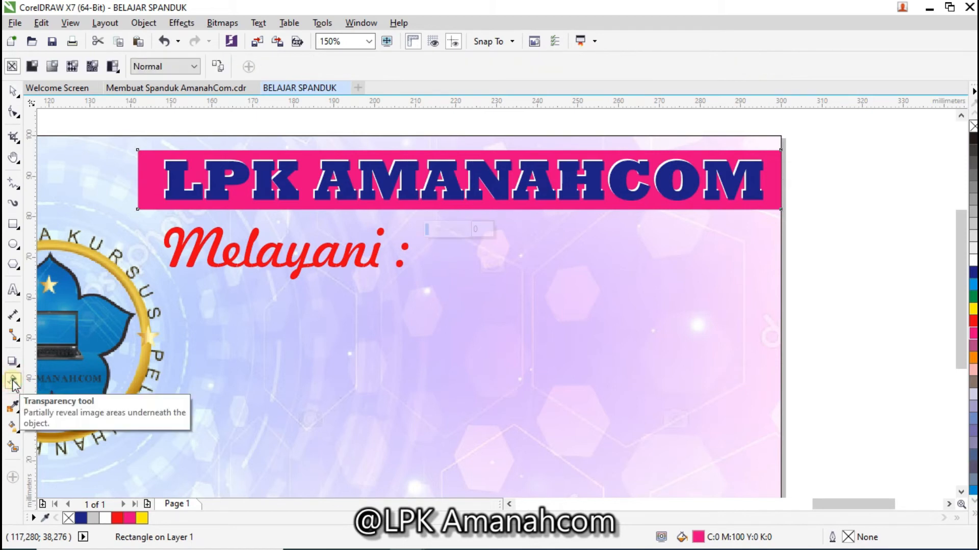
{"action": "left_click", "coordinate": [53, 65]}
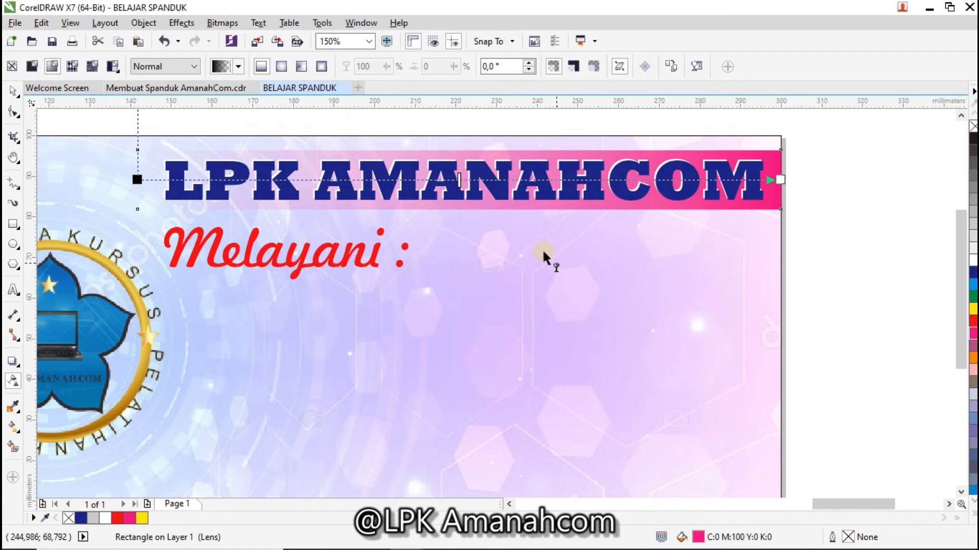
{"action": "left_click_drag", "start_coordinate": [458, 179], "coordinate": [522, 178]}
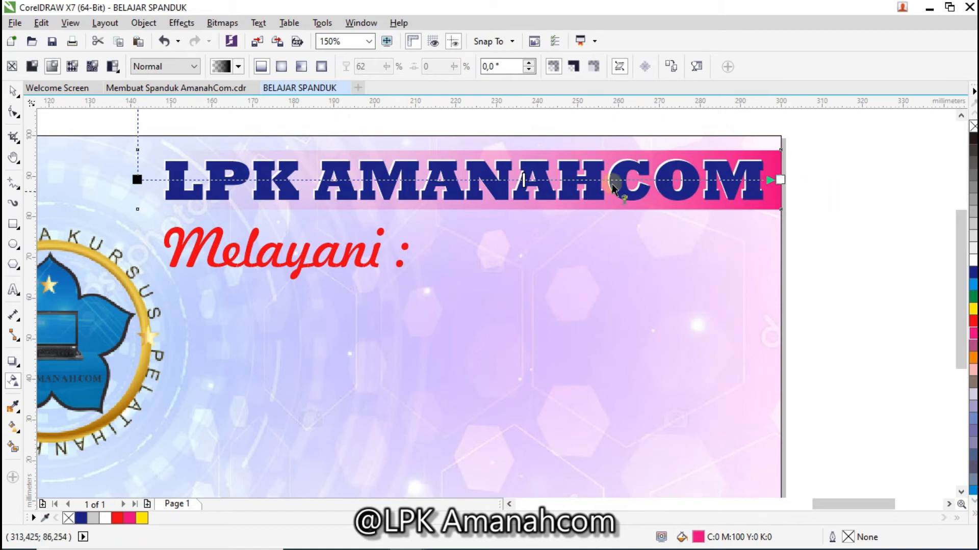
{"action": "left_click", "coordinate": [13, 92]}
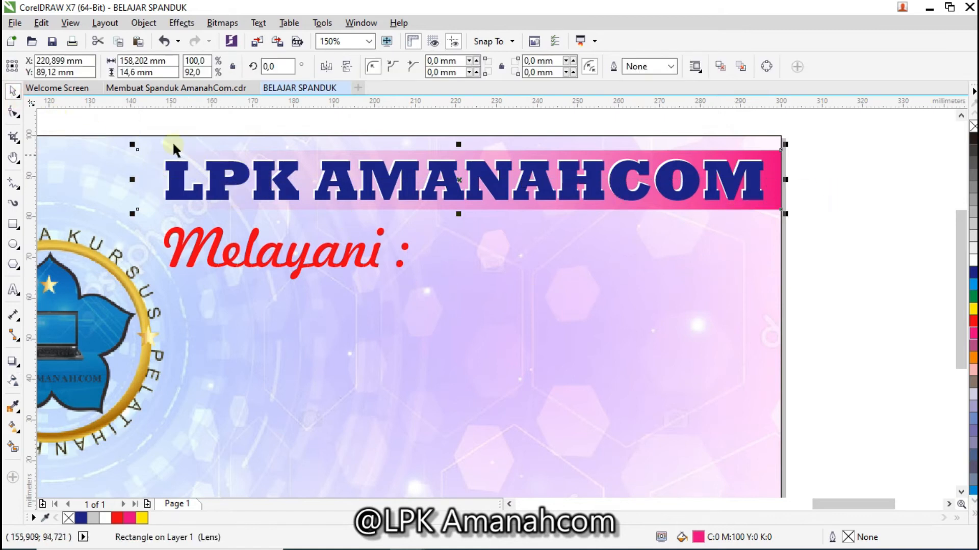
{"action": "left_click", "coordinate": [842, 177]}
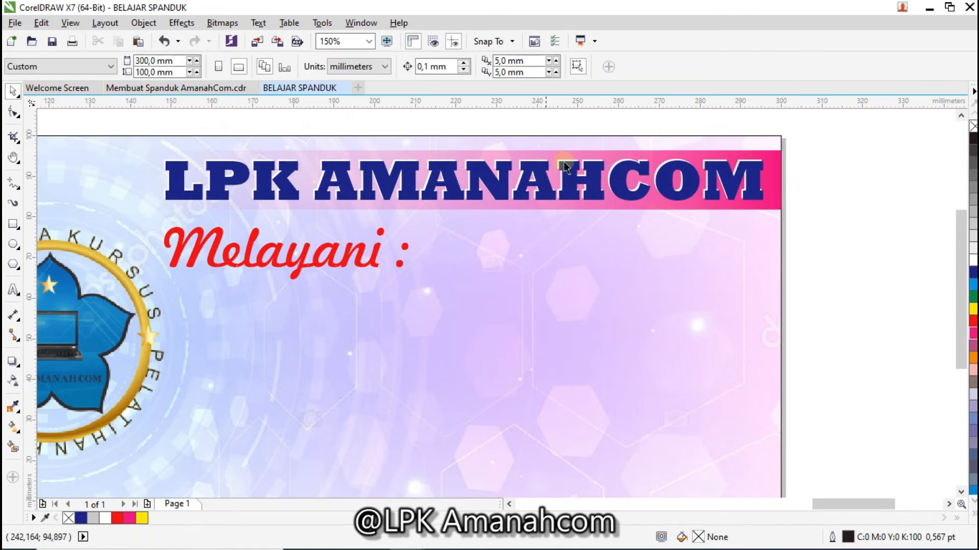
Duplicate the faded magenta bar behind the LPK AMANAHCOM heading
{"action": "left_click", "coordinate": [780, 193]}
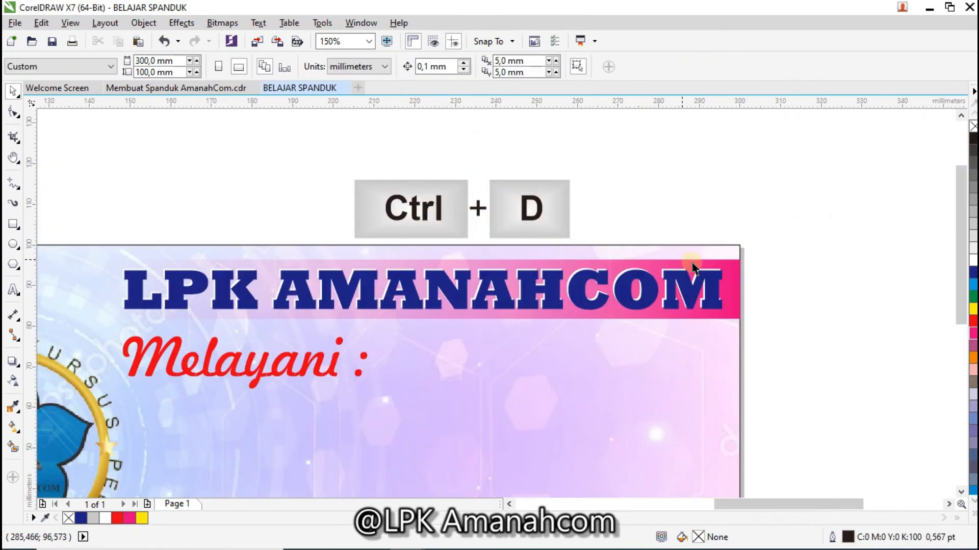
{"action": "left_click", "coordinate": [735, 275]}
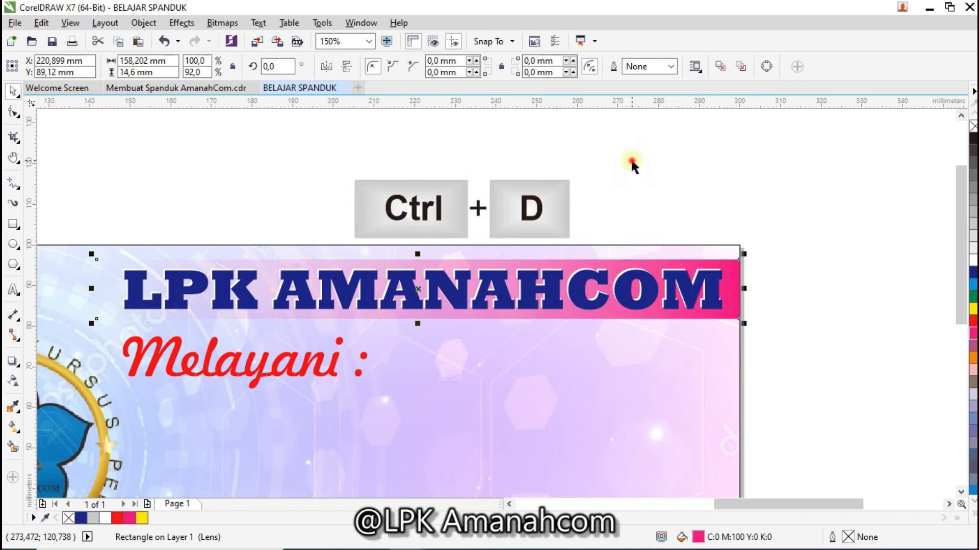
{"action": "left_click", "coordinate": [736, 164]}
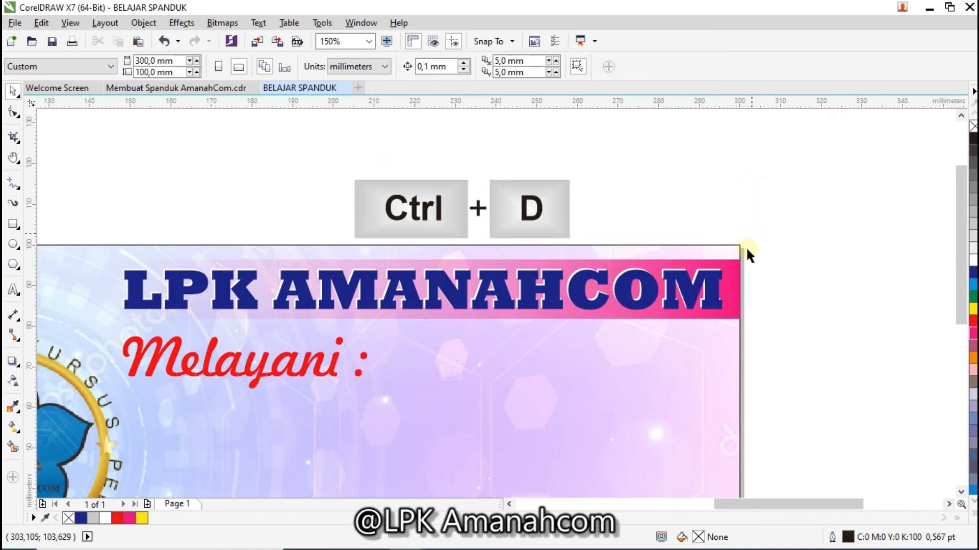
{"action": "left_click", "coordinate": [736, 270]}
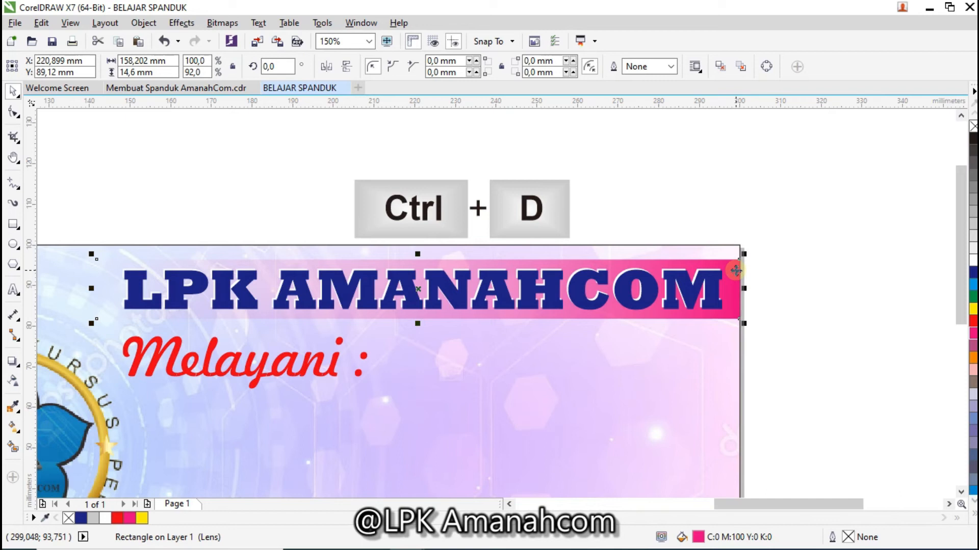
{"action": "key", "text": "ctrl+d"}
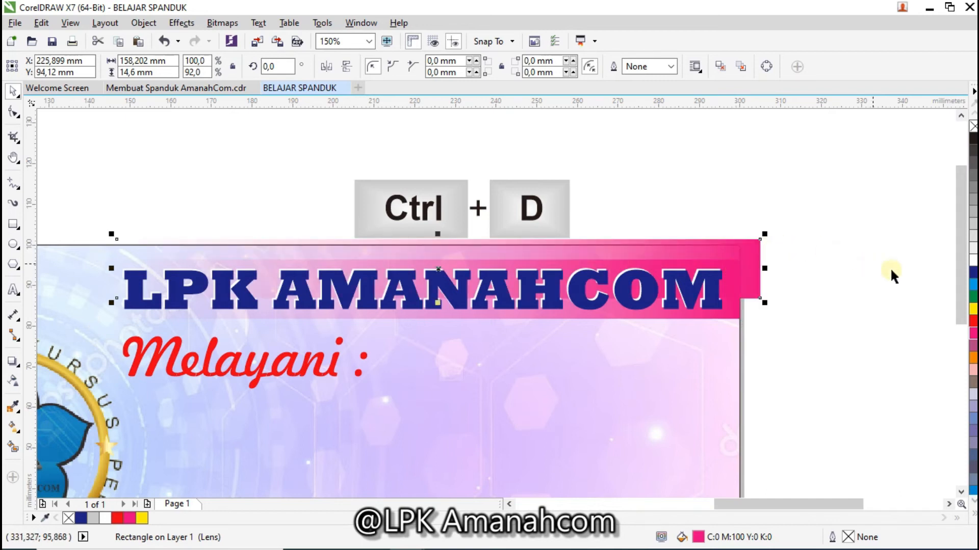
Fill the duplicate bar with yellow (C:0 M:0 Y:100 K:0) and shrink it to a strip about 2.5 mm high directly above the magenta bar
{"action": "left_click", "coordinate": [973, 309]}
{"action": "scroll", "coordinate": [670, 219], "scroll_direction": "up", "scroll_amount": 2}
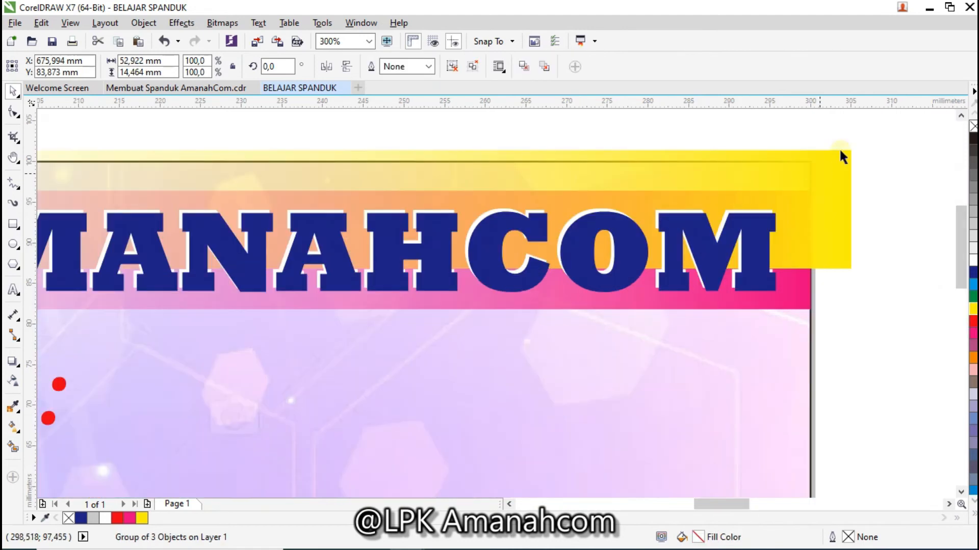
{"action": "left_click_drag", "start_coordinate": [208, 273], "coordinate": [207, 168]}
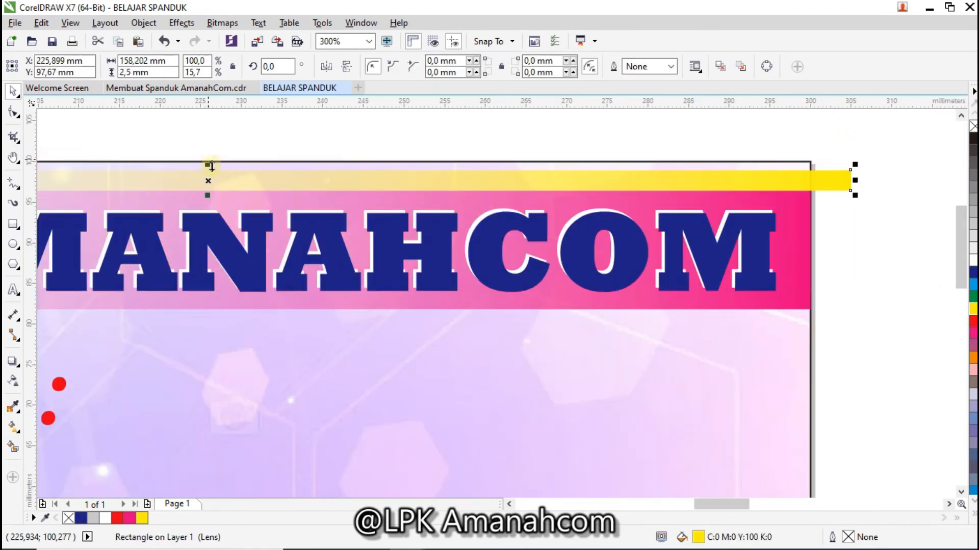
Stretch the yellow strip upward to the banner's top edge, making it about 3.6 mm high
{"action": "left_click_drag", "start_coordinate": [720, 504], "coordinate": [706, 505]}
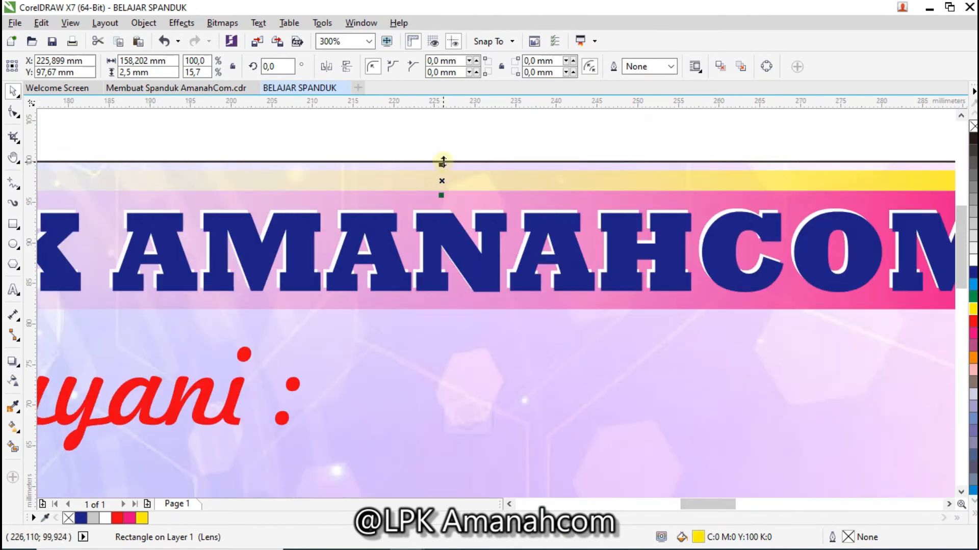
{"action": "left_click_drag", "start_coordinate": [445, 159], "coordinate": [443, 156]}
{"action": "scroll", "coordinate": [605, 197], "scroll_direction": "right", "scroll_amount": 5}
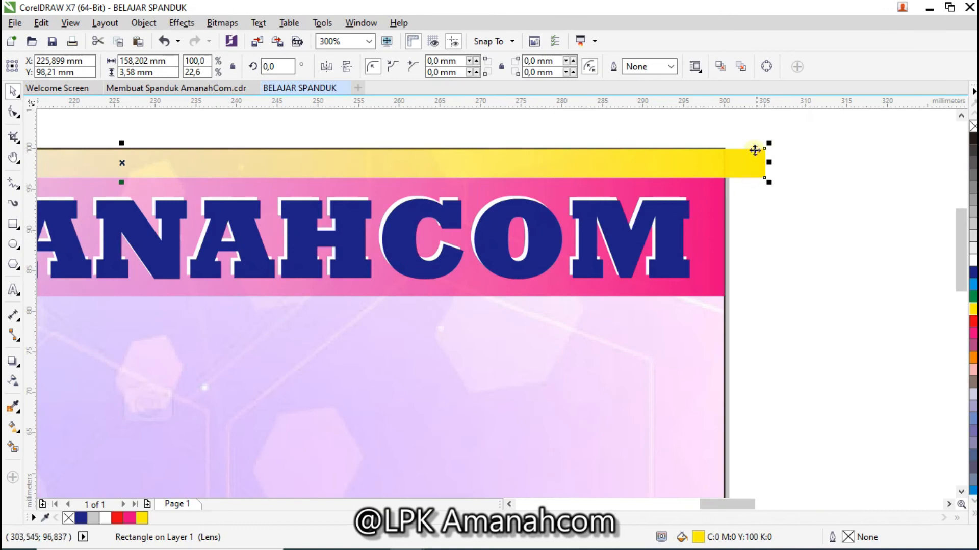
Align the yellow strip's right end with the right end of the magenta bar at the banner's edge
{"action": "left_click", "coordinate": [748, 238]}
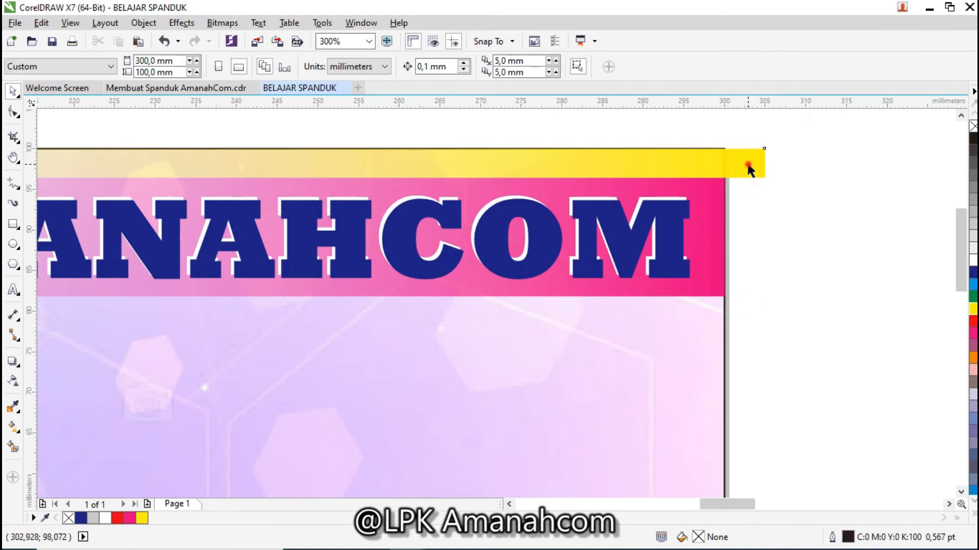
{"action": "left_click", "coordinate": [748, 167]}
{"action": "scroll", "coordinate": [735, 156], "scroll_direction": "up", "scroll_amount": 4}
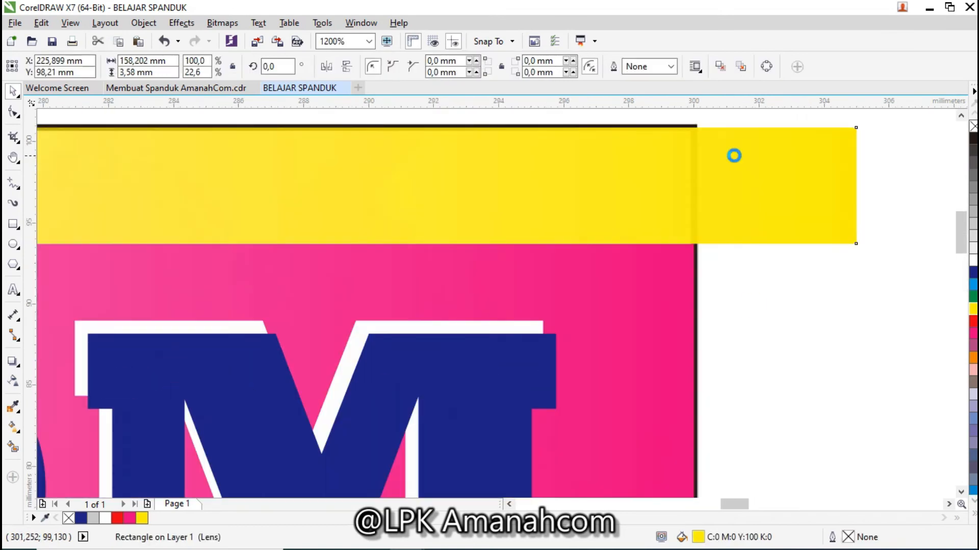
{"action": "scroll", "coordinate": [734, 155], "scroll_direction": "down", "scroll_amount": 2}
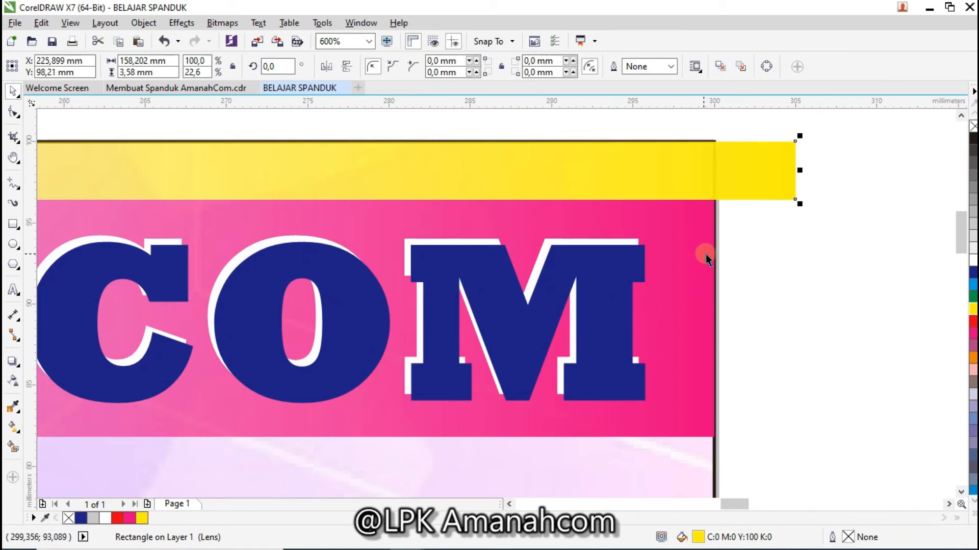
{"action": "left_click", "coordinate": [783, 245]}
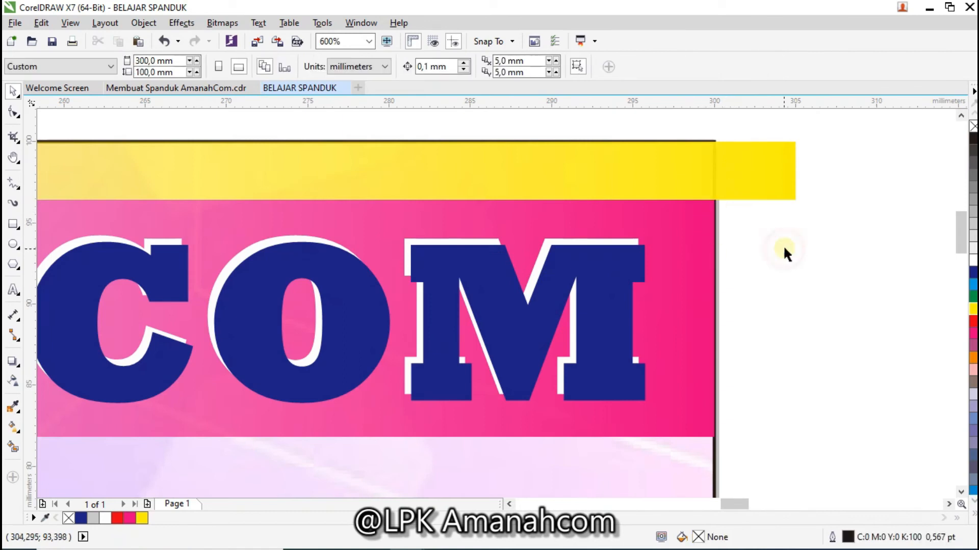
{"action": "left_click", "coordinate": [766, 169]}
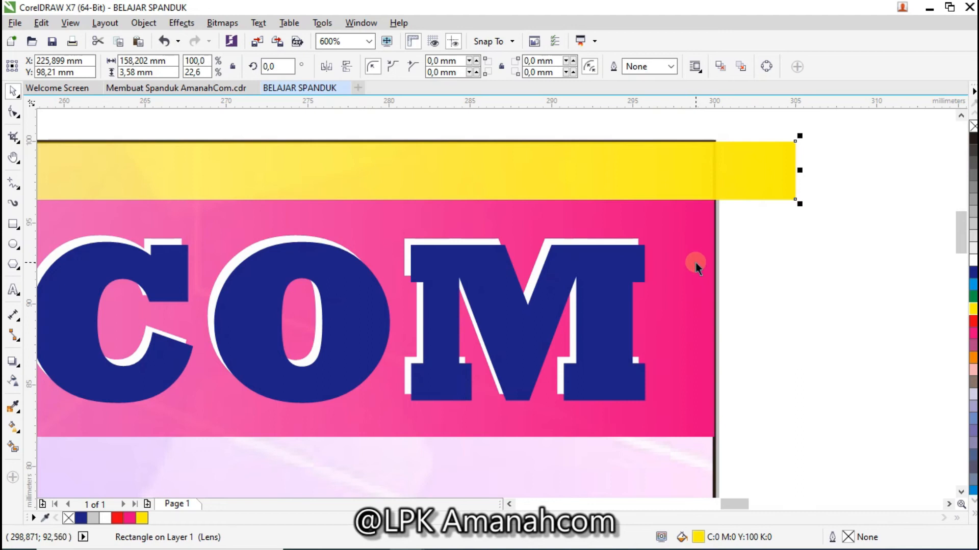
{"action": "left_click", "coordinate": [802, 257]}
{"action": "left_click", "coordinate": [756, 172]}
{"action": "left_click", "coordinate": [695, 259], "text": "shift"}
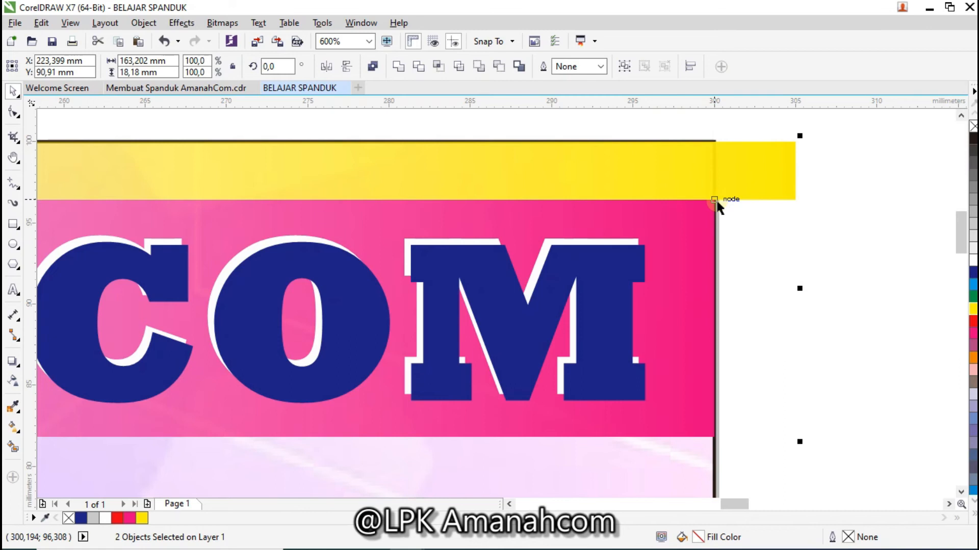
{"action": "left_click_drag", "start_coordinate": [716, 203], "coordinate": [716, 203]}
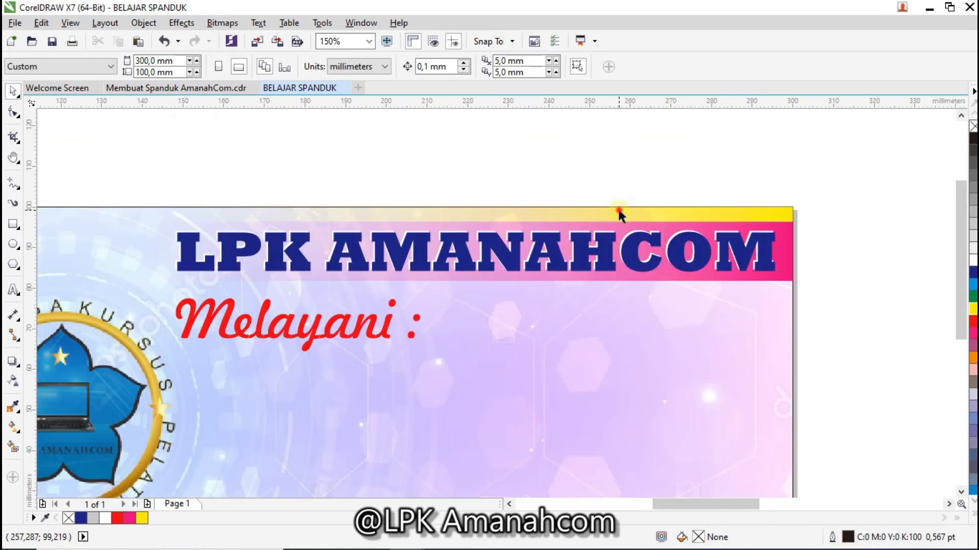
Shift the midpoint of the yellow strip's linear transparency further toward its opaque right end
{"action": "left_click", "coordinate": [619, 209]}
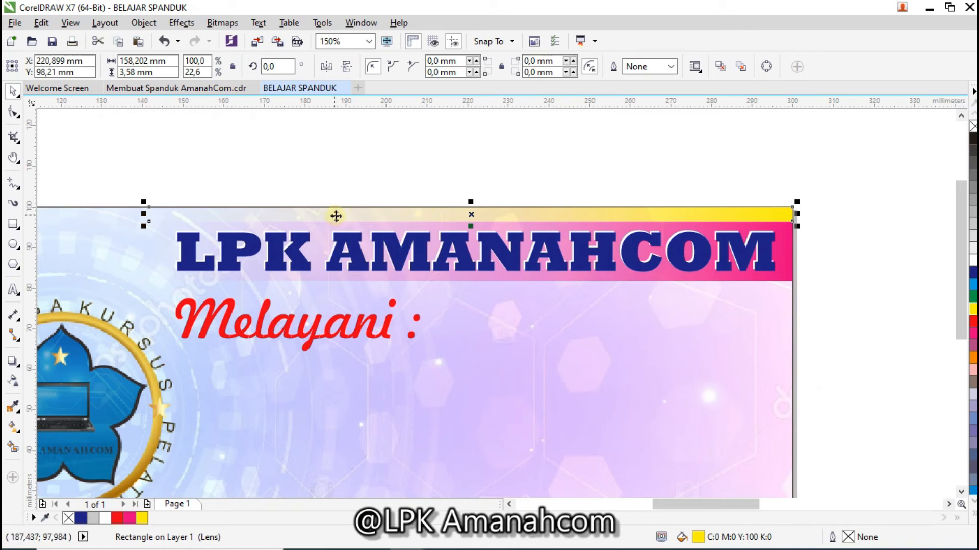
{"action": "left_click", "coordinate": [13, 381]}
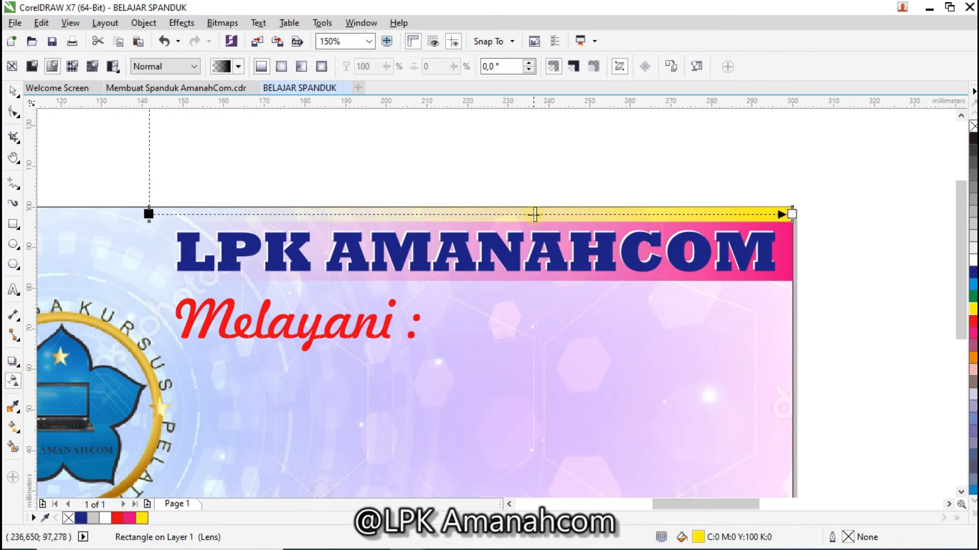
{"action": "left_click_drag", "start_coordinate": [535, 215], "coordinate": [573, 215]}
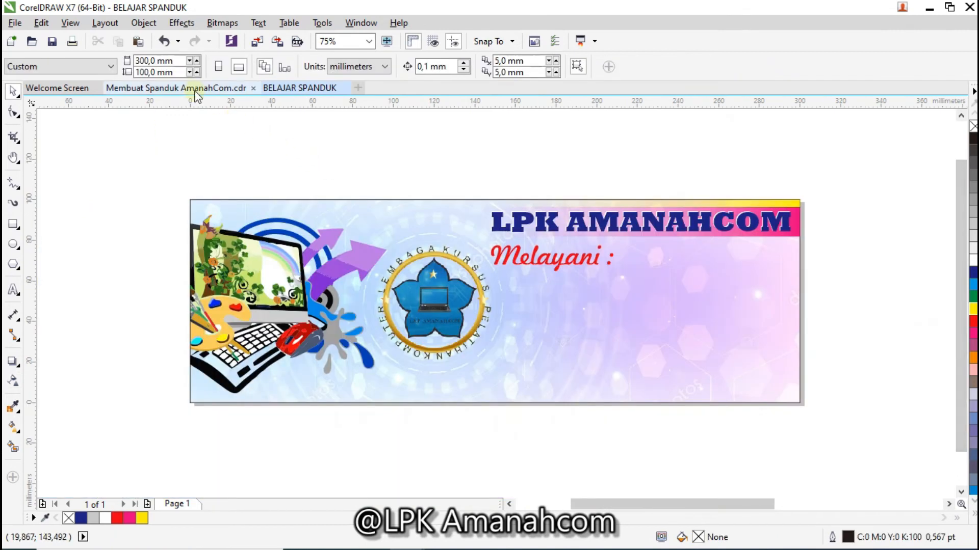
Following the service list in the sample banner, add "1. Kursus Desain Grafis" above the banner in bold red 24 pt Arial
{"action": "left_click", "coordinate": [195, 89]}
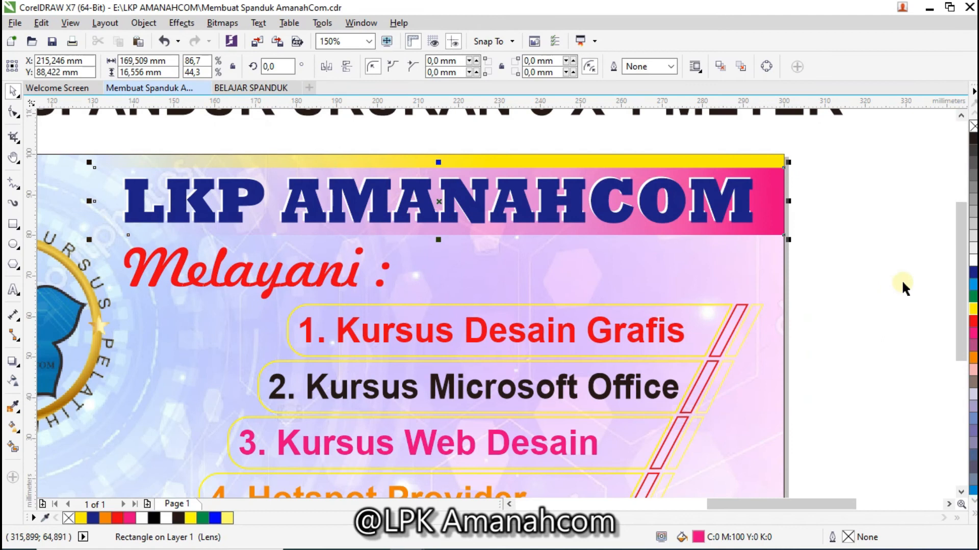
{"action": "left_click_drag", "start_coordinate": [961, 276], "coordinate": [961, 320]}
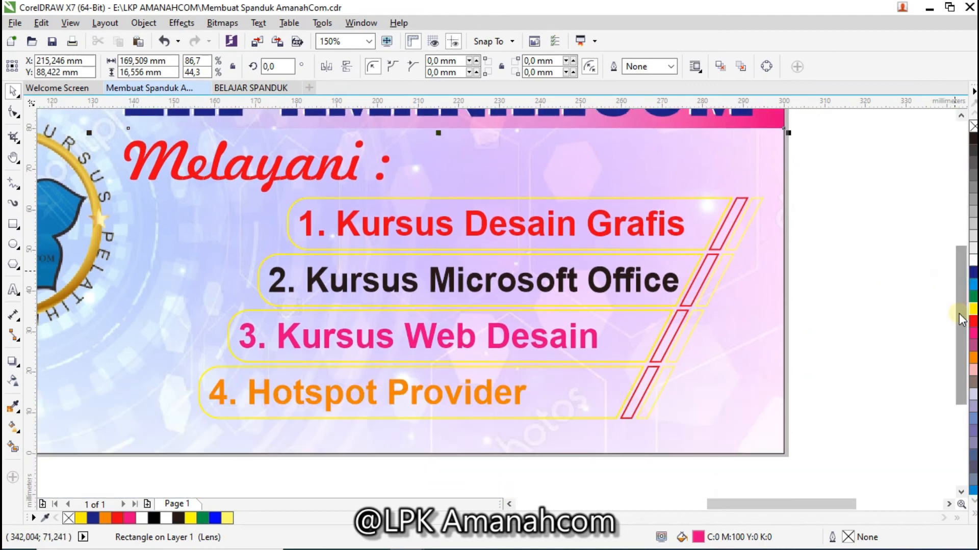
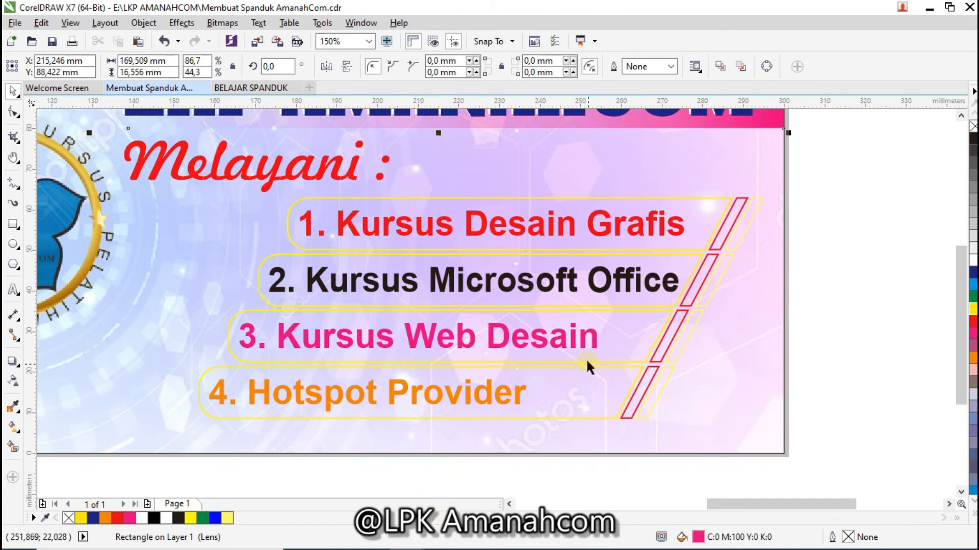
{"action": "left_click", "coordinate": [418, 236]}
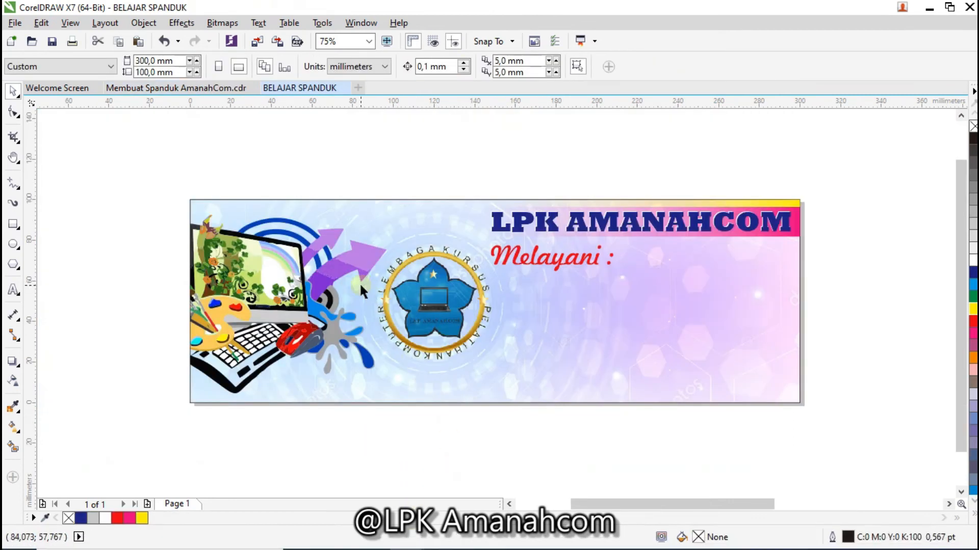
{"action": "left_click", "coordinate": [13, 289]}
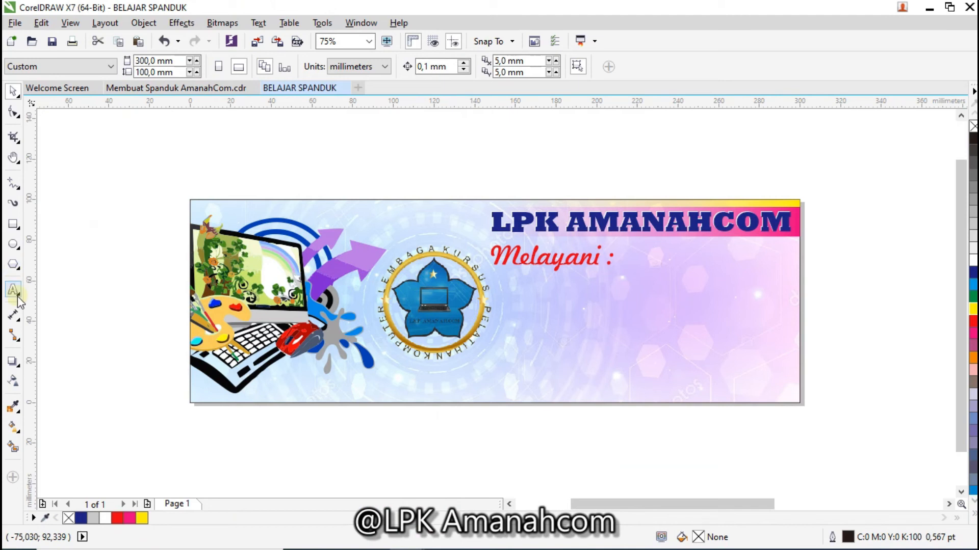
{"action": "left_click", "coordinate": [515, 170]}
{"action": "type", "text": "1. Kursus Desain Grafis"}
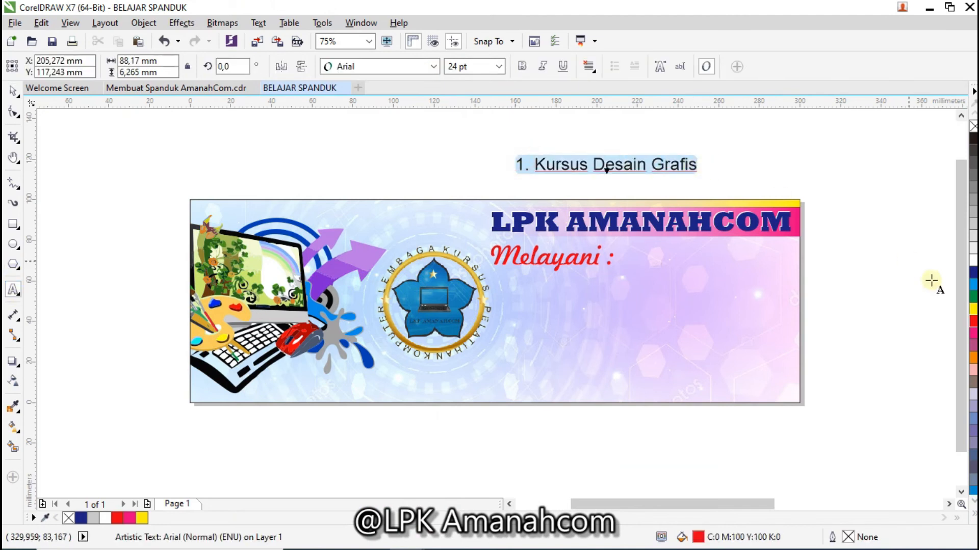
{"action": "key", "text": "ctrl+a"}
{"action": "left_click", "coordinate": [973, 324]}
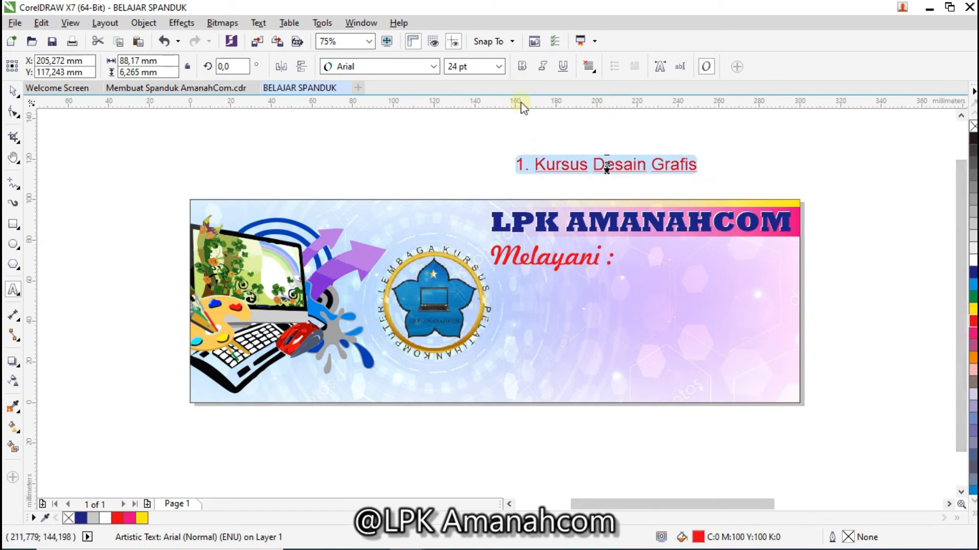
{"action": "key", "text": "ctrl+b"}
{"action": "key", "text": "Escape"}
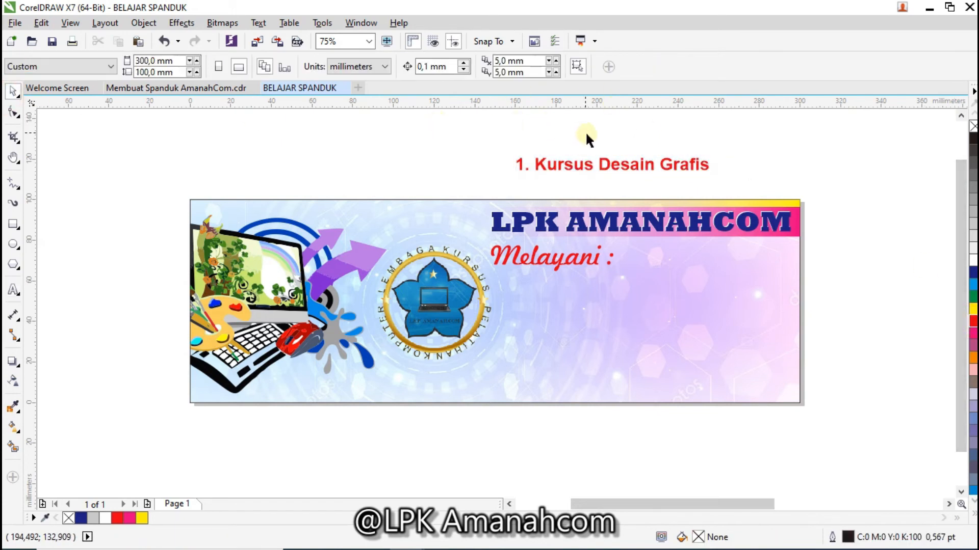
Move the "1. Kursus Desain Grafis" text into the banner, below and indented from Melayani
{"action": "left_click", "coordinate": [603, 168]}
{"action": "left_click_drag", "start_coordinate": [603, 168], "coordinate": [640, 294]}
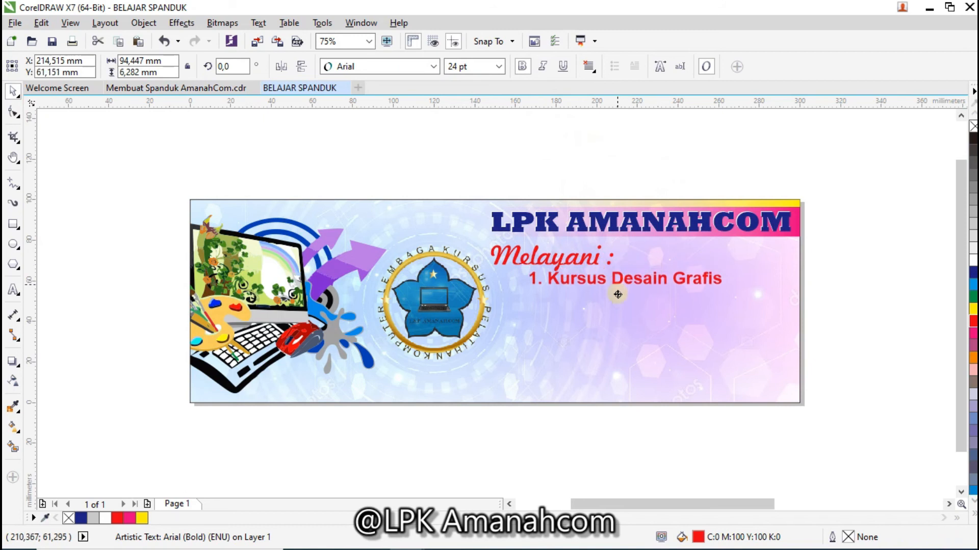
{"action": "key", "text": "Escape"}
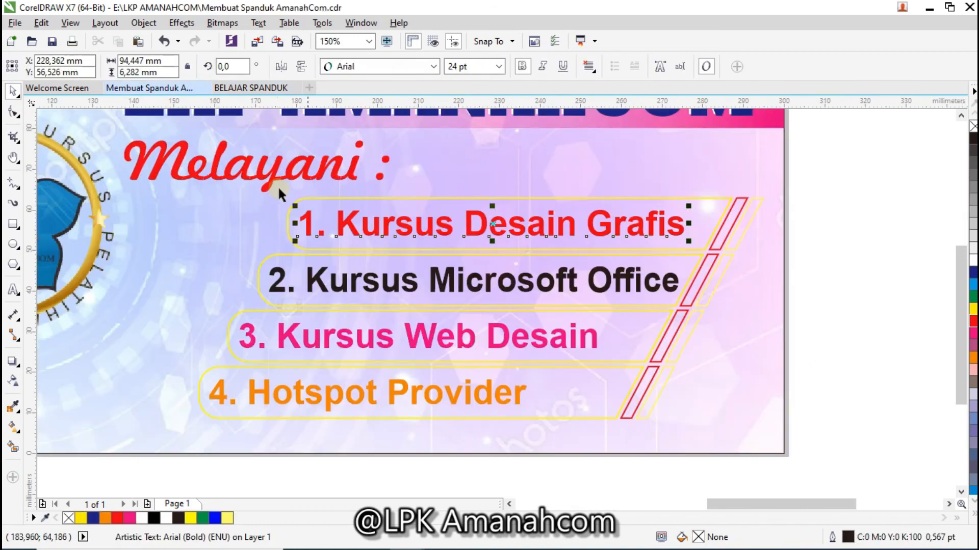
Check the list frame in the sample and draw a rectangle about 124 × 15 mm around the "1. Kursus Desain Grafis" text
{"action": "left_click", "coordinate": [275, 186]}
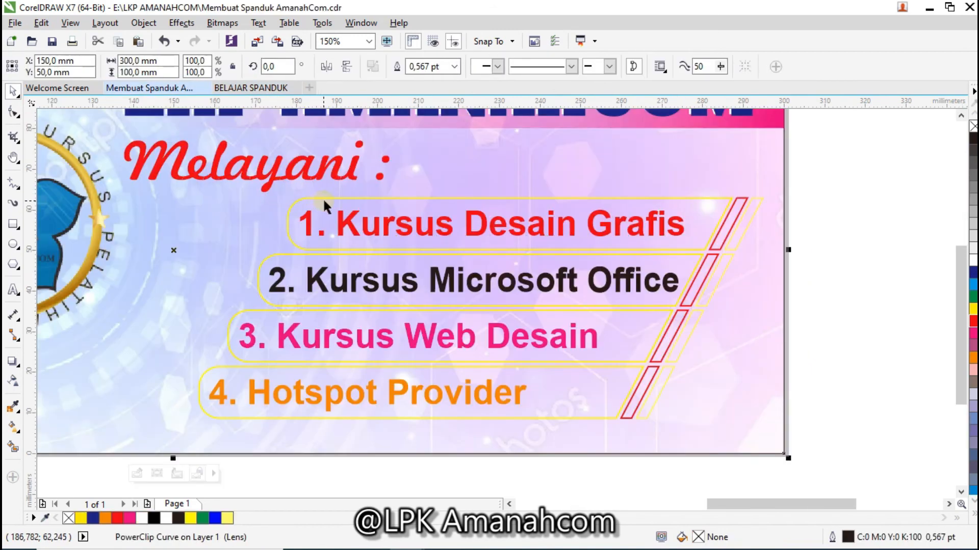
{"action": "left_click", "coordinate": [306, 198]}
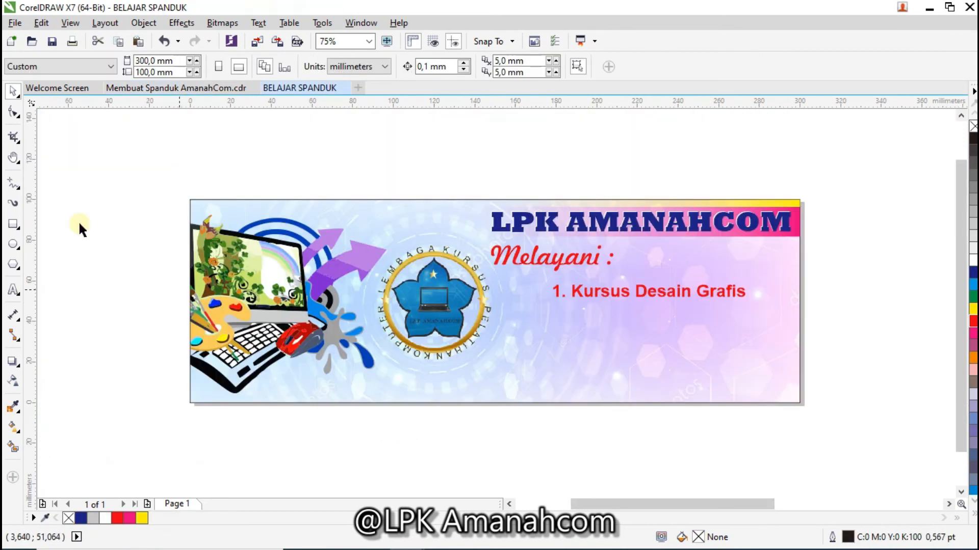
{"action": "left_click", "coordinate": [13, 224]}
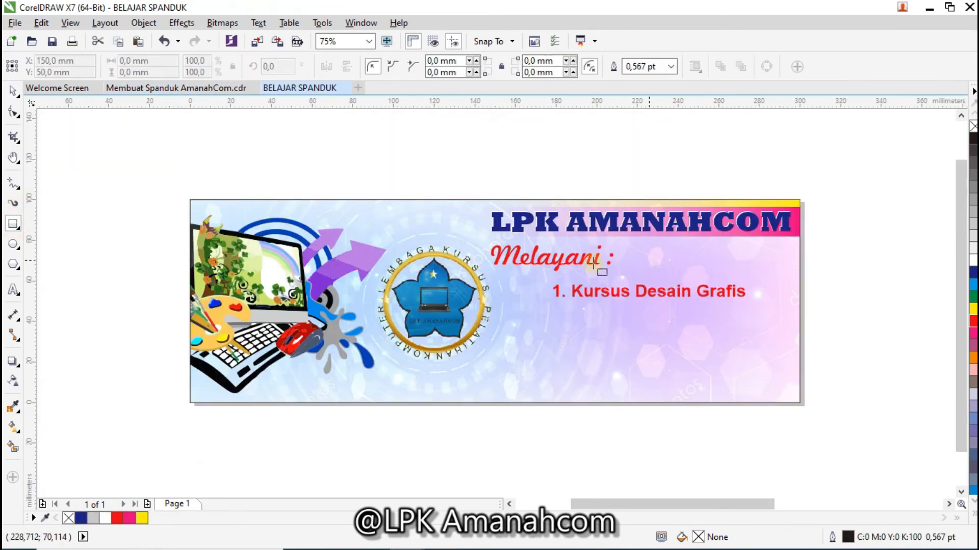
{"action": "left_click_drag", "start_coordinate": [538, 276], "coordinate": [790, 308]}
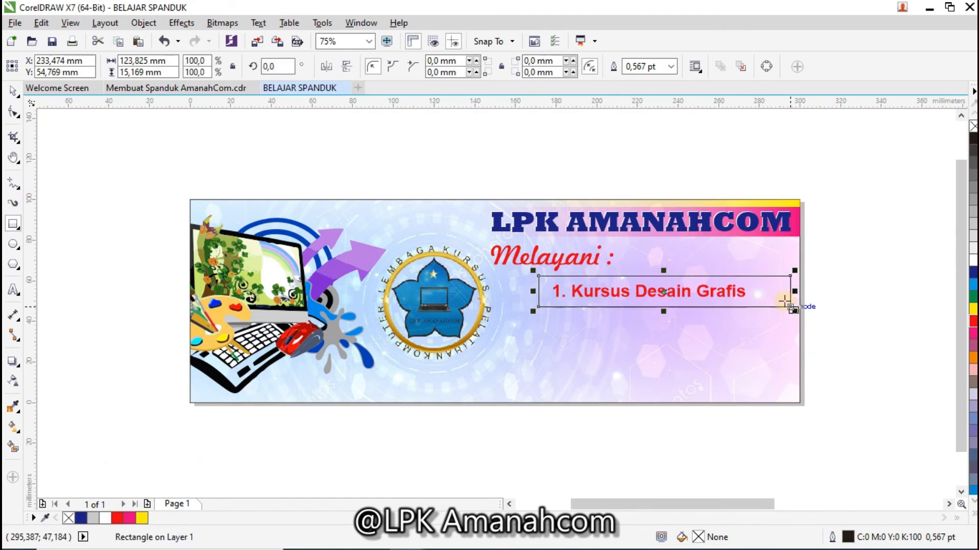
Round the frame rectangle's two left corners with a radius of 5 mm each
{"action": "scroll", "coordinate": [548, 280], "scroll_direction": "up", "scroll_amount": 2}
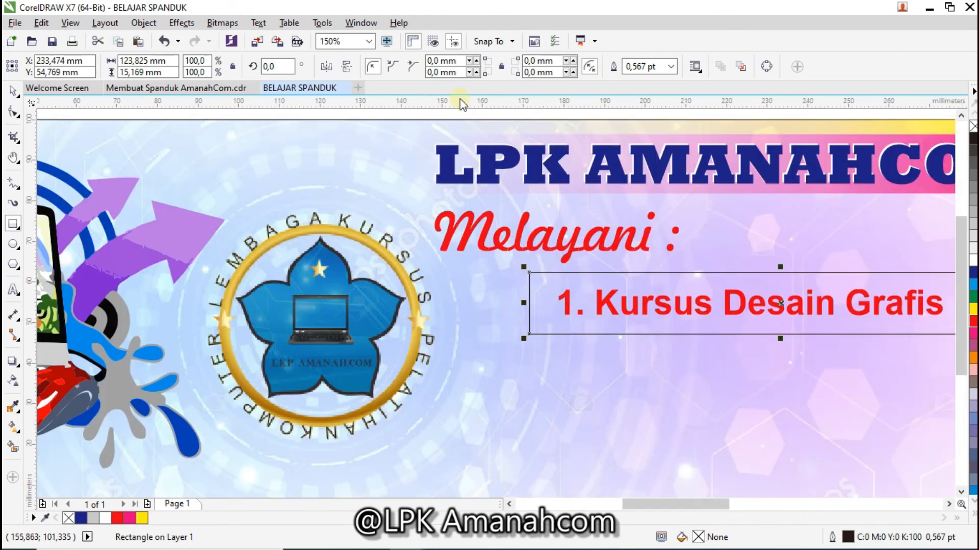
{"action": "double_click", "coordinate": [431, 60]}
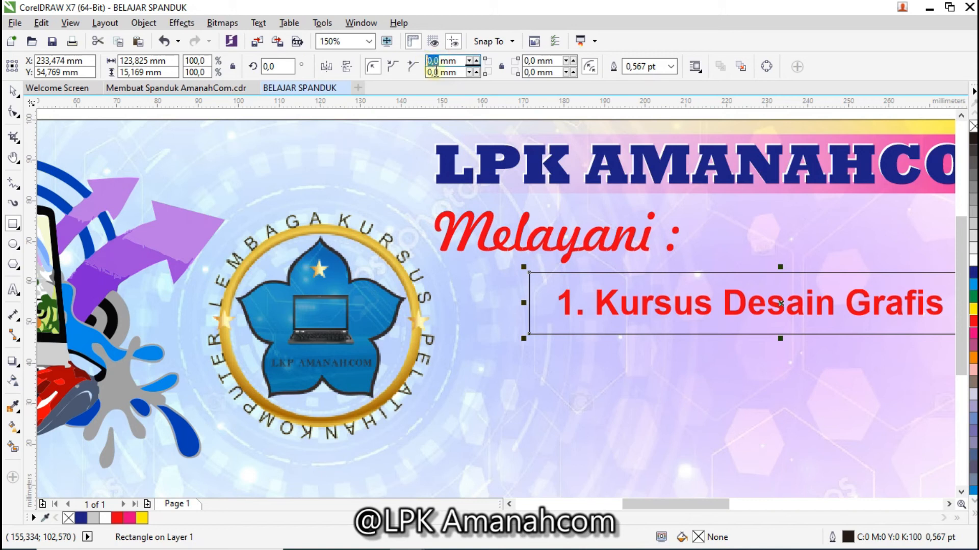
{"action": "type", "text": "5"}
{"action": "key", "text": "Return"}
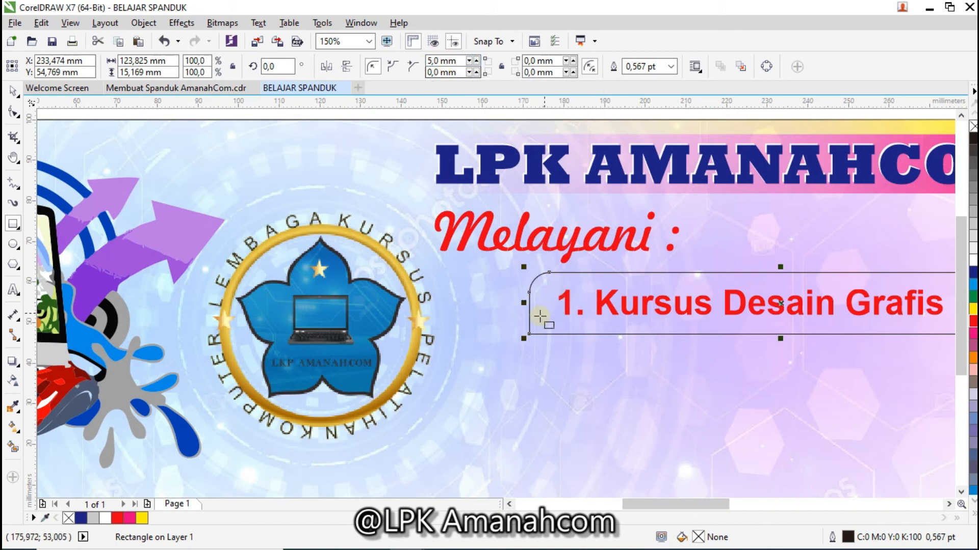
{"action": "double_click", "coordinate": [441, 73]}
{"action": "type", "text": "5"}
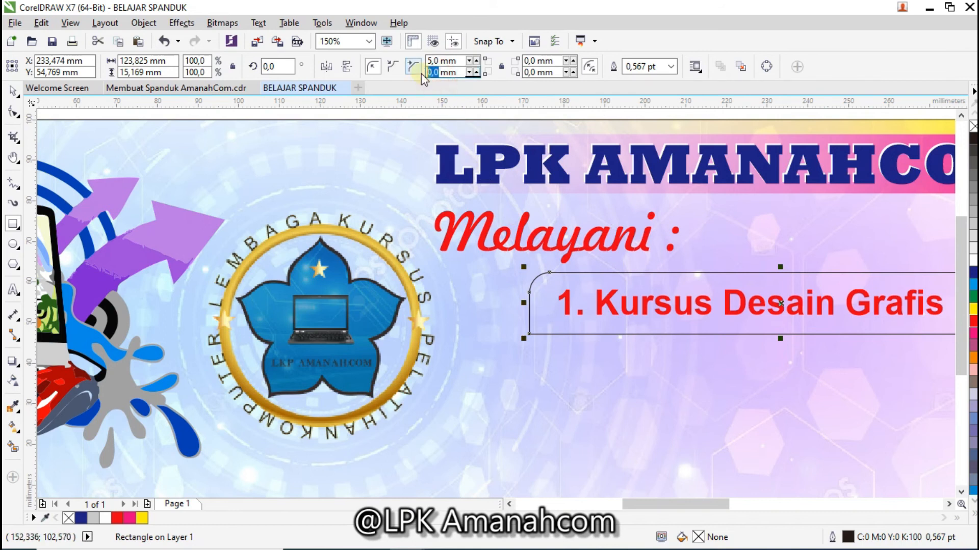
{"action": "key", "text": "Return"}
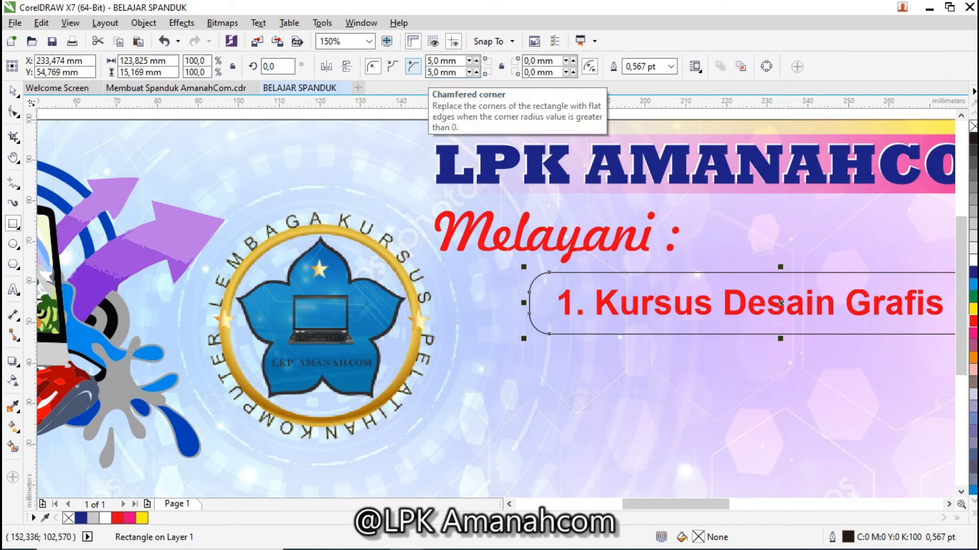
{"action": "scroll", "coordinate": [654, 186], "scroll_direction": "down", "scroll_amount": 1}
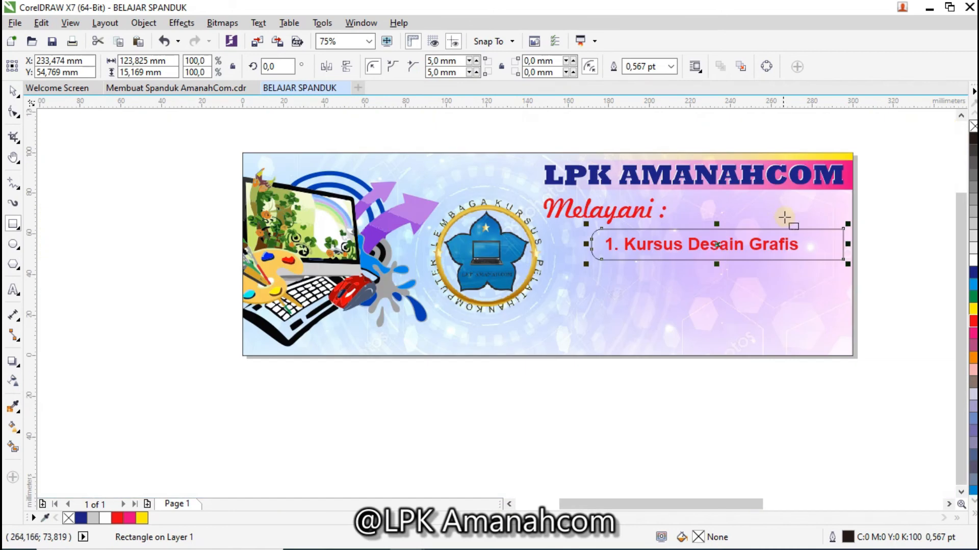
Move the rounded frame onto the empty area below the banner and draw a small separate rectangle to its right
{"action": "key", "text": "space"}
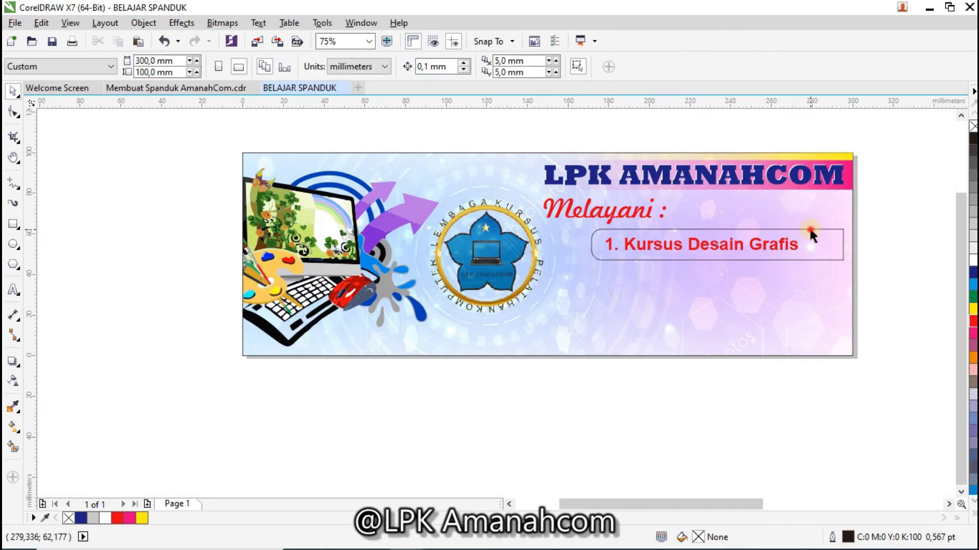
{"action": "left_click_drag", "start_coordinate": [737, 241], "coordinate": [701, 397]}
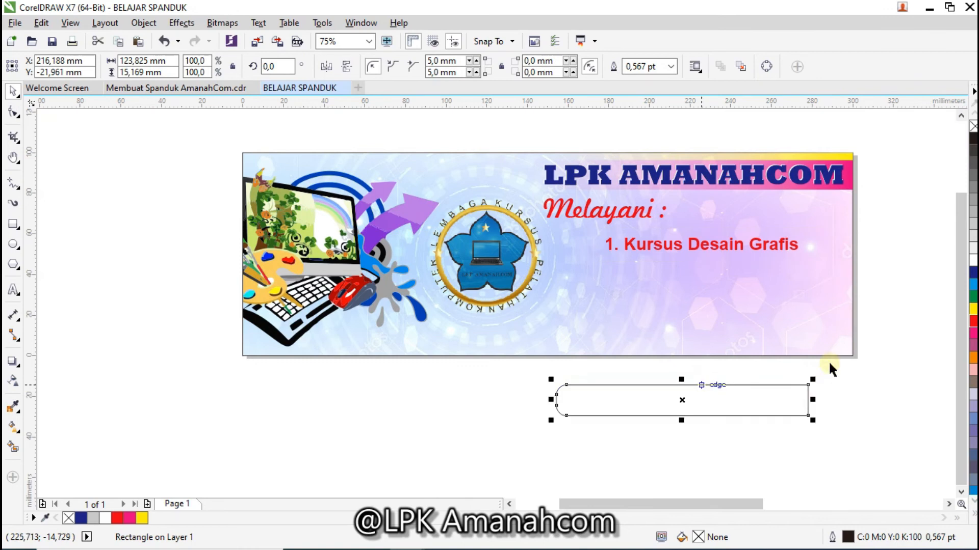
{"action": "left_click", "coordinate": [861, 363]}
{"action": "left_click", "coordinate": [13, 224]}
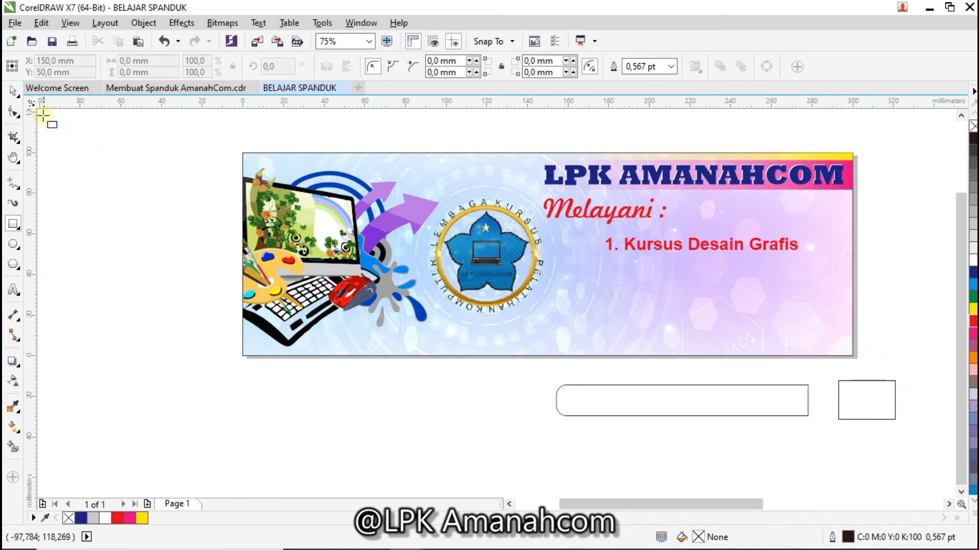
Enlarge the small rectangle to about 34 × 23 mm and skew it into a parallelogram leaning to the right
{"action": "left_click", "coordinate": [13, 91]}
{"action": "left_click", "coordinate": [862, 387]}
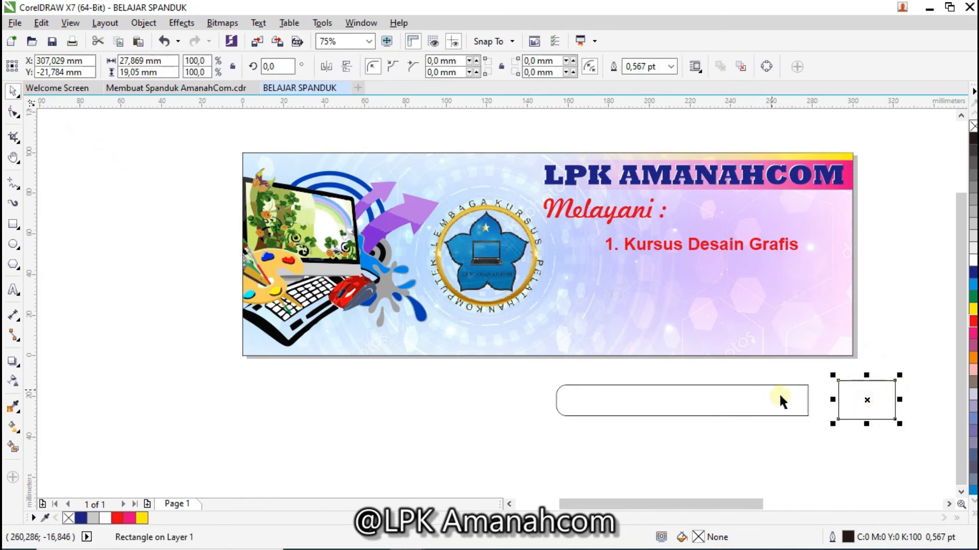
{"action": "left_click_drag", "start_coordinate": [895, 420], "coordinate": [907, 428]}
{"action": "left_click_drag", "start_coordinate": [867, 393], "coordinate": [859, 389]}
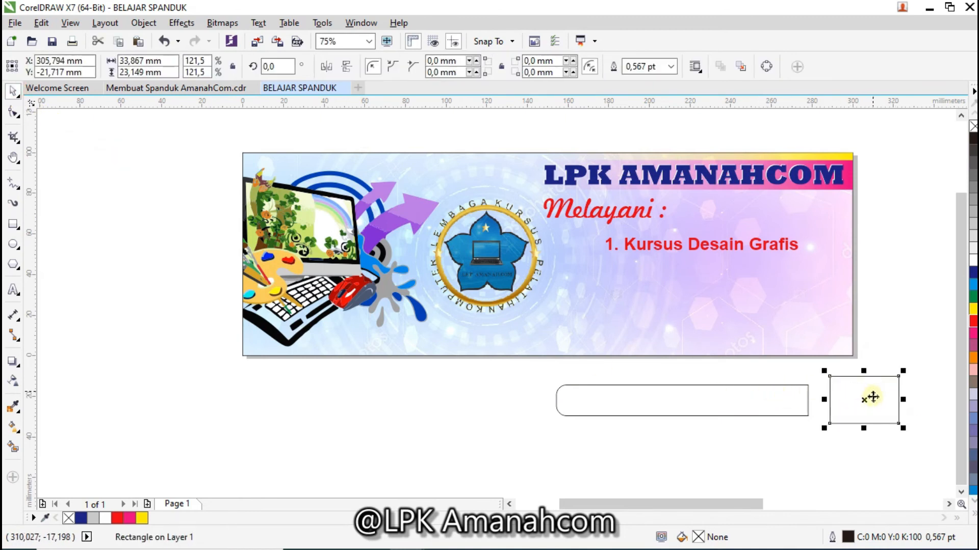
{"action": "left_click", "coordinate": [865, 400]}
{"action": "left_click_drag", "start_coordinate": [864, 372], "coordinate": [887, 371]}
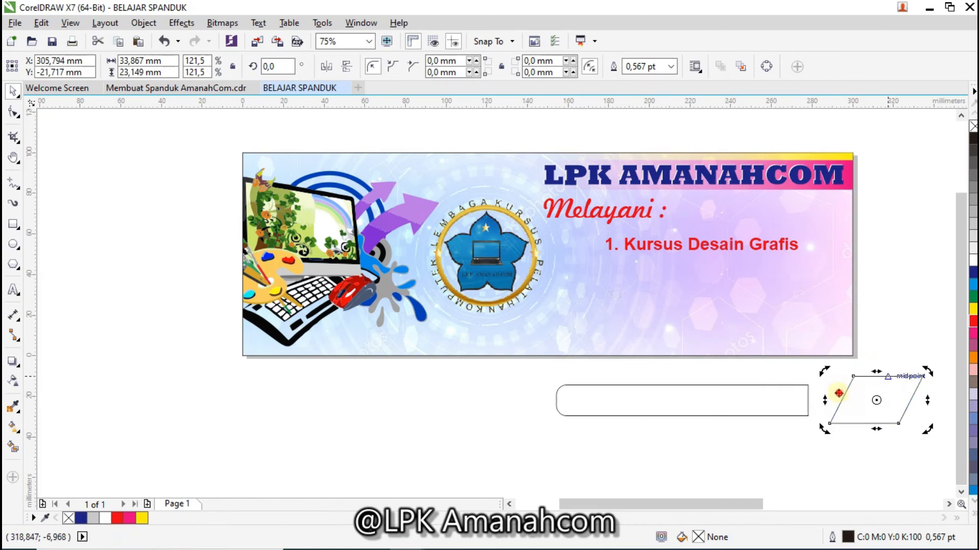
Place the parallelogram over the rounded frame's right end and trim the frame with it to give a slanted end
{"action": "left_click_drag", "start_coordinate": [839, 393], "coordinate": [831, 393]}
{"action": "left_click", "coordinate": [882, 339]}
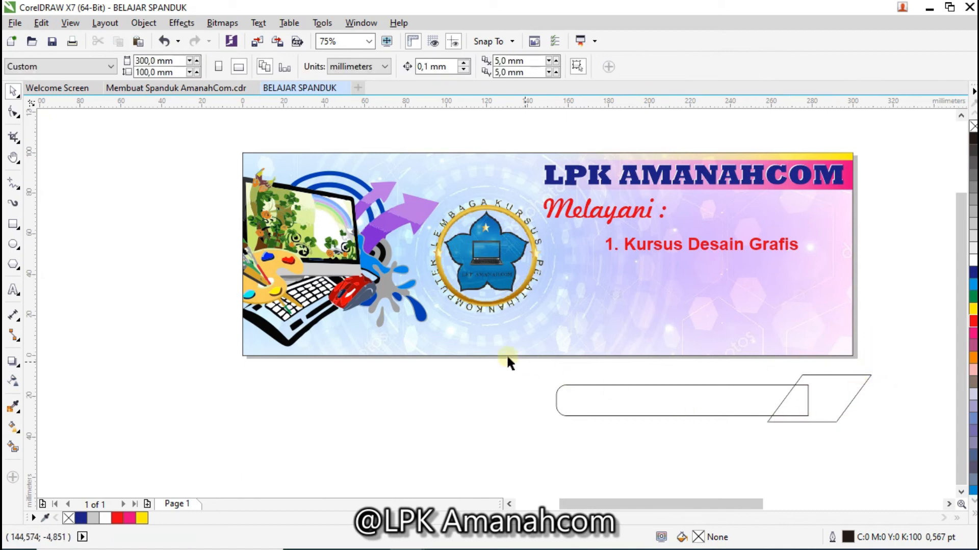
{"action": "left_click_drag", "start_coordinate": [896, 456], "coordinate": [537, 359]}
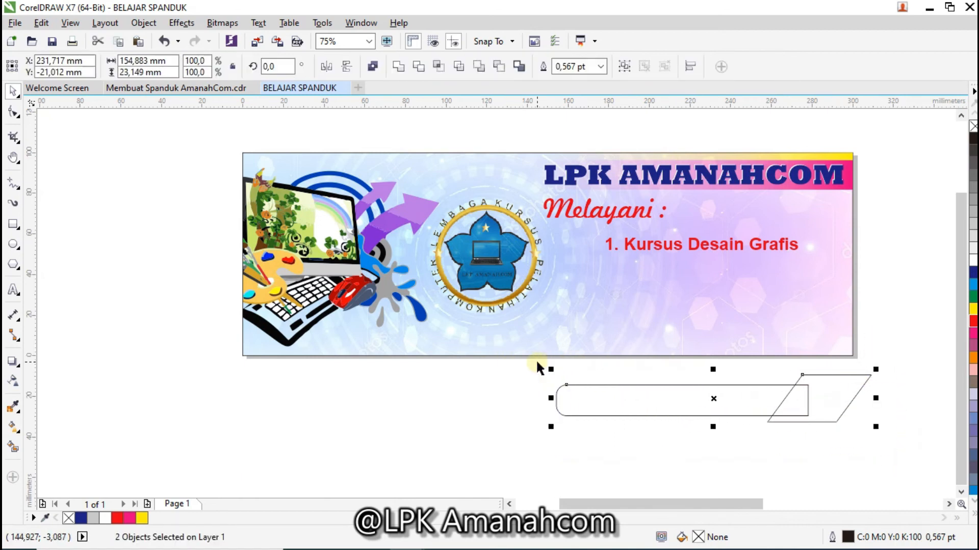
{"action": "left_click", "coordinate": [419, 66]}
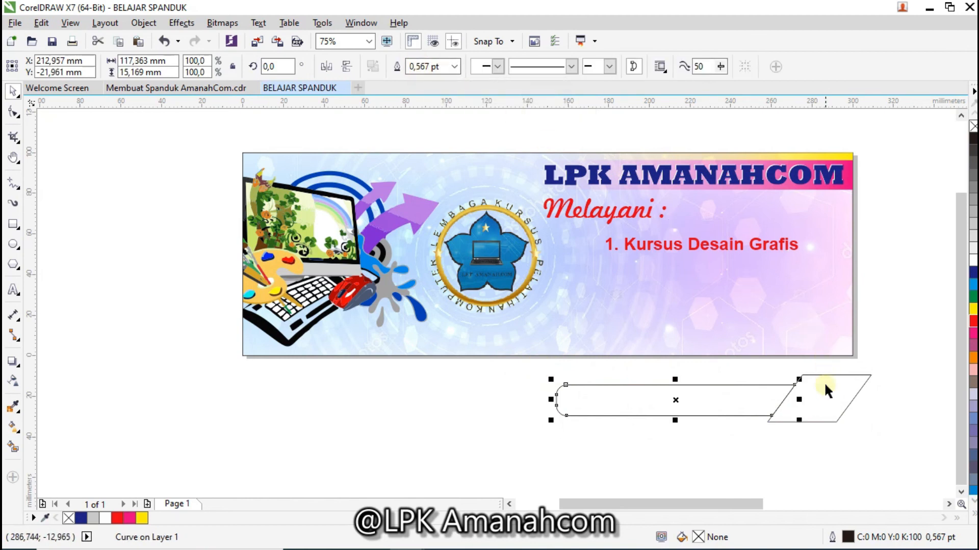
Shift the parallelogram so it partly overlaps the frame's slanted end and create a strip from their intersection
{"action": "left_click", "coordinate": [836, 386]}
{"action": "left_click", "coordinate": [840, 385]}
{"action": "scroll", "coordinate": [841, 387], "scroll_direction": "up", "scroll_amount": 2}
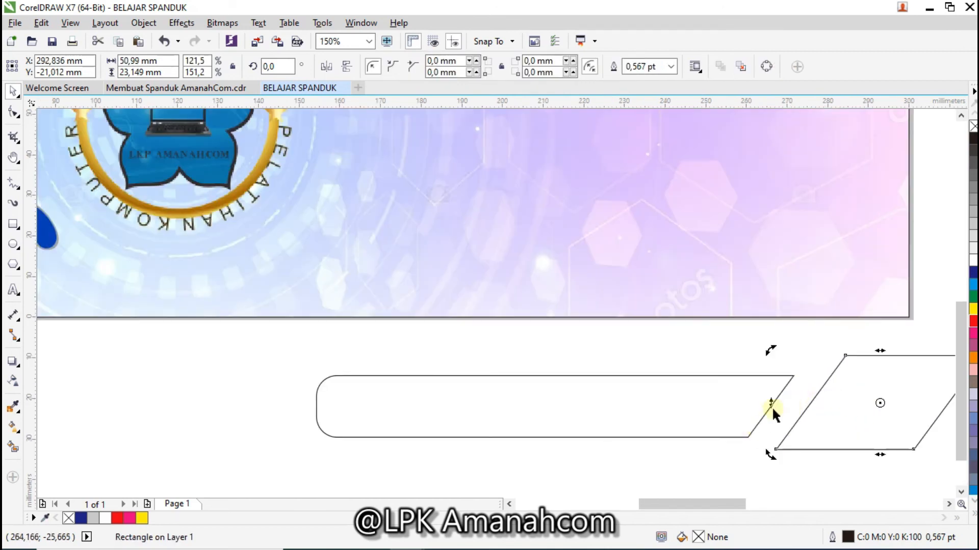
{"action": "left_click_drag", "start_coordinate": [829, 419], "coordinate": [786, 429]}
{"action": "scroll", "coordinate": [600, 362], "scroll_direction": "down", "scroll_amount": 2}
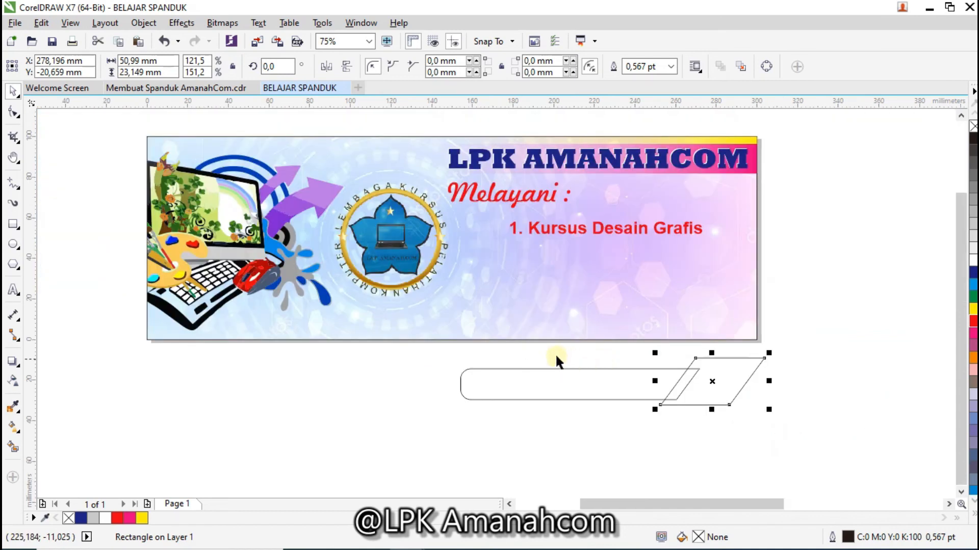
{"action": "left_click_drag", "start_coordinate": [862, 424], "coordinate": [428, 344]}
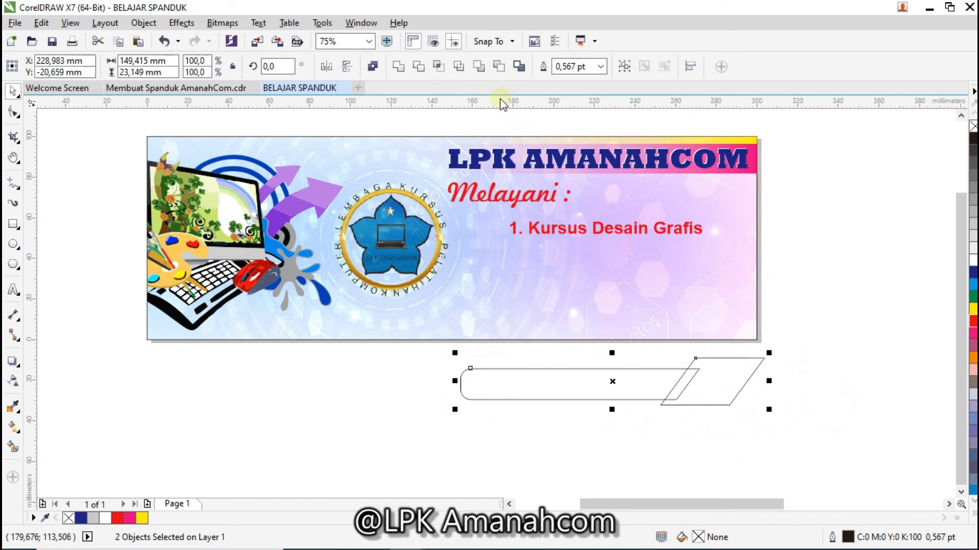
{"action": "left_click", "coordinate": [437, 66]}
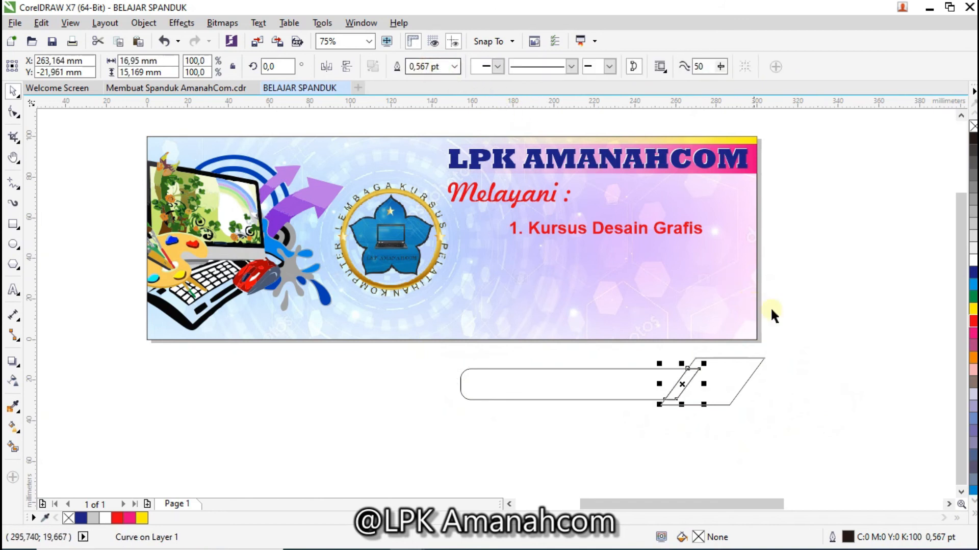
Delete the large parallelogram and move the thin slanted strip just beyond the frame's slanted end
{"action": "left_click", "coordinate": [791, 311]}
{"action": "left_click", "coordinate": [754, 373]}
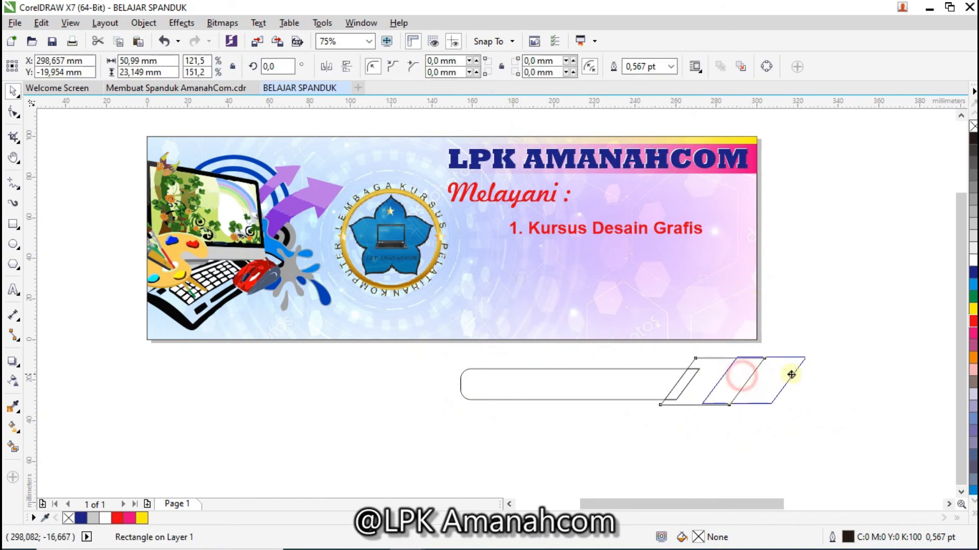
{"action": "key", "text": "Delete"}
{"action": "scroll", "coordinate": [710, 390], "scroll_direction": "up", "scroll_amount": 2}
{"action": "left_click_drag", "start_coordinate": [653, 375], "coordinate": [683, 376]}
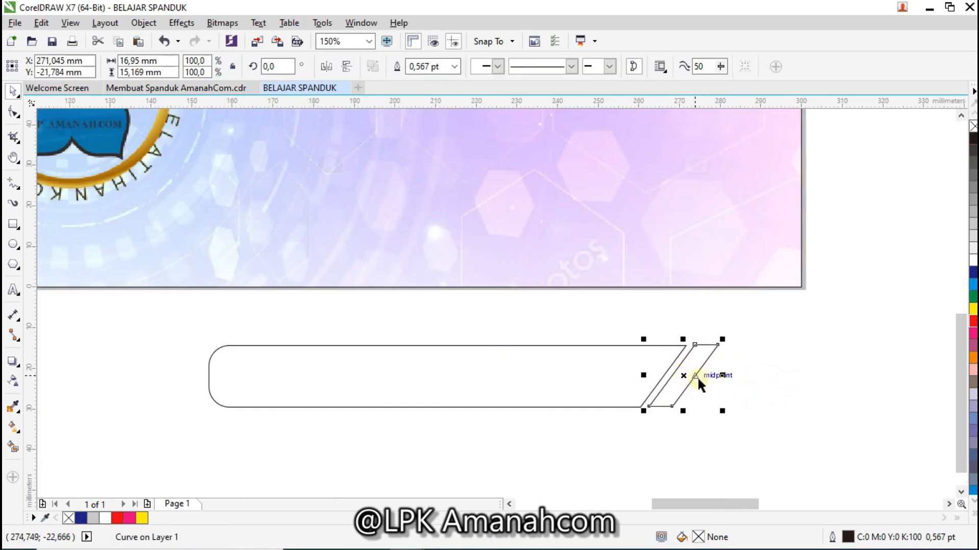
Nudge the slanted strip down 0.2 mm and align the top edges of the strip and the frame
{"action": "scroll", "coordinate": [677, 389], "scroll_direction": "up", "scroll_amount": 4}
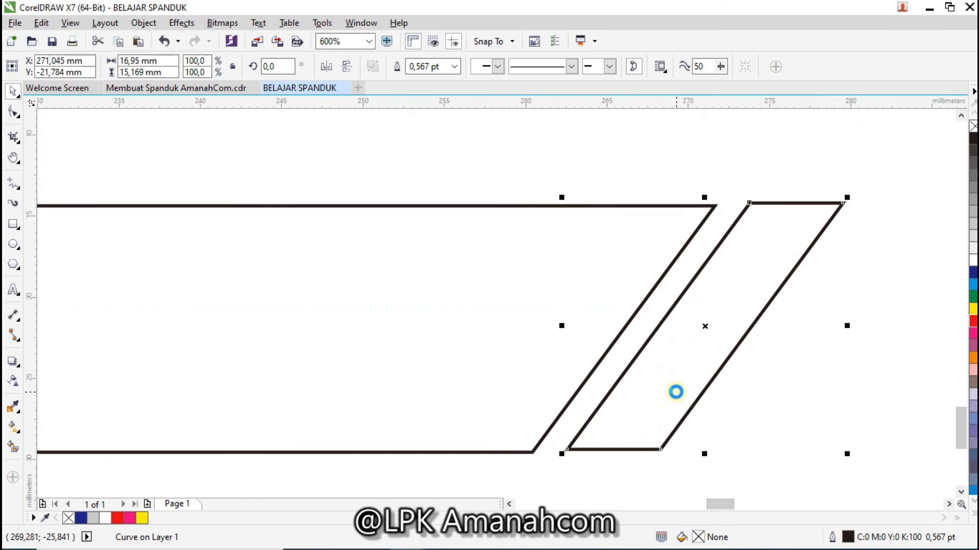
{"action": "key", "text": "Down"}
{"action": "key", "text": "Down"}
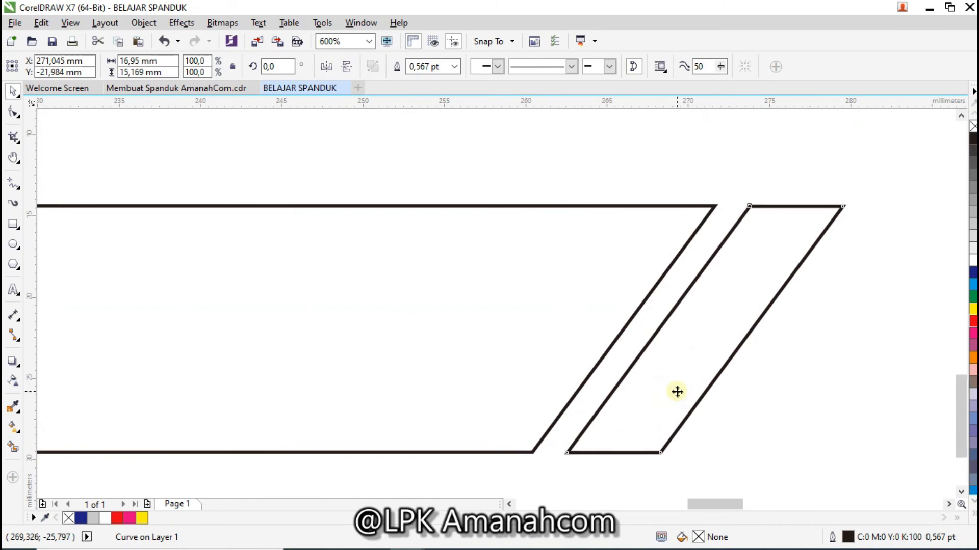
{"action": "scroll", "coordinate": [677, 391], "scroll_direction": "down", "scroll_amount": 2}
{"action": "left_click", "coordinate": [651, 270]}
{"action": "scroll", "coordinate": [698, 346], "scroll_direction": "down", "scroll_amount": 2}
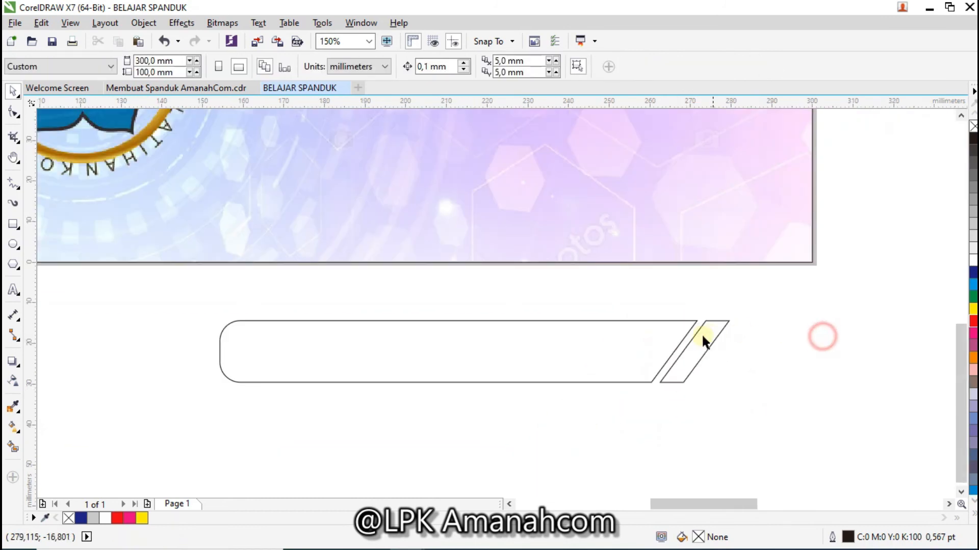
{"action": "left_click", "coordinate": [701, 334]}
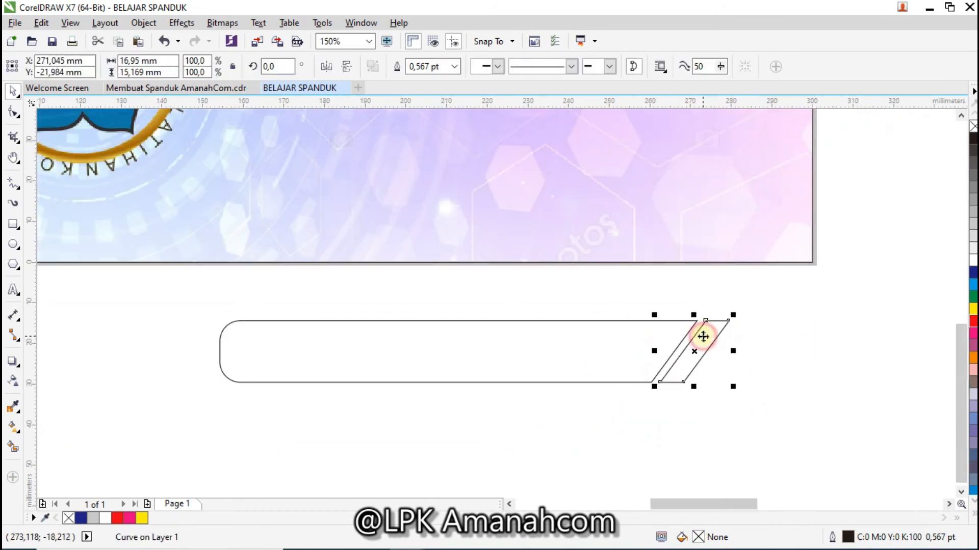
{"action": "left_click", "coordinate": [583, 335], "text": "shift"}
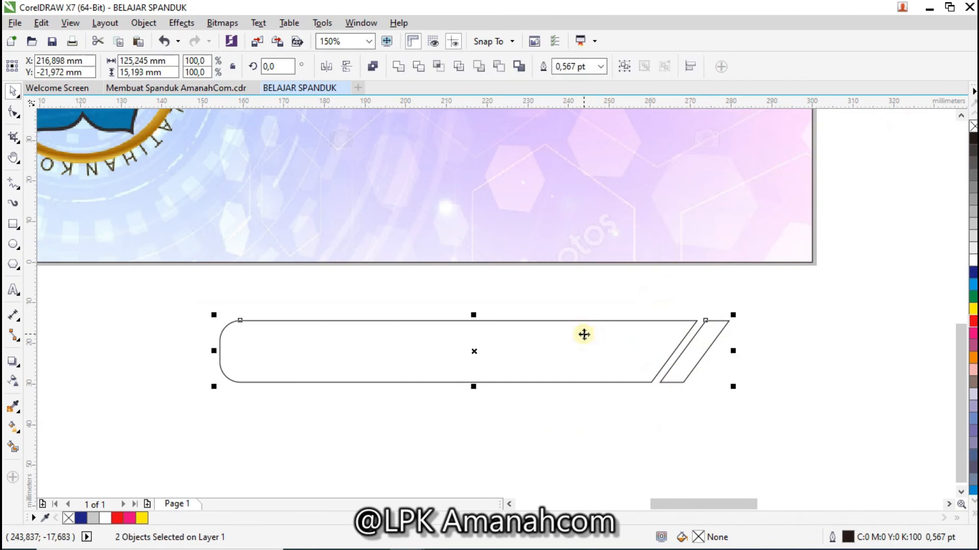
{"action": "key", "text": "t"}
{"action": "left_click", "coordinate": [735, 286]}
Duplicate the slanted strip and place the copy to its right with a similar narrow gap
{"action": "left_click", "coordinate": [705, 341]}
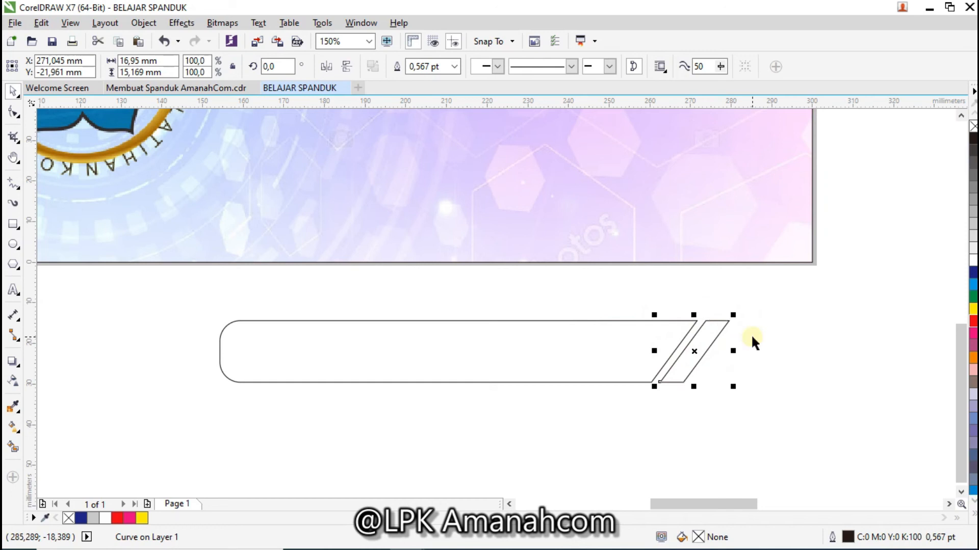
{"action": "key", "text": "ctrl+d"}
{"action": "left_click", "coordinate": [769, 352]}
Check the frame colours in the Membuat Spanduk AmanahCom.cdr sample and set the long frame's outline colour to yellow
{"action": "left_click", "coordinate": [527, 333]}
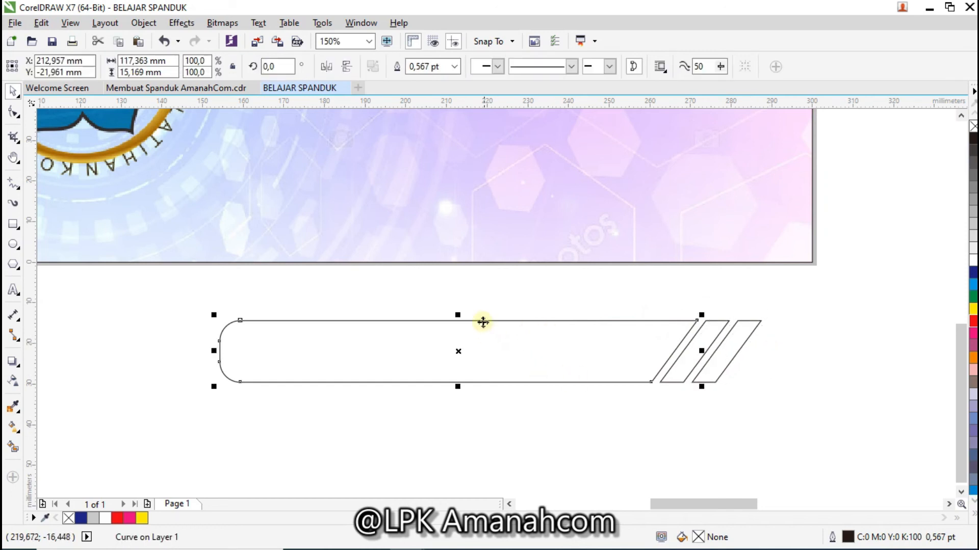
{"action": "left_click", "coordinate": [161, 90]}
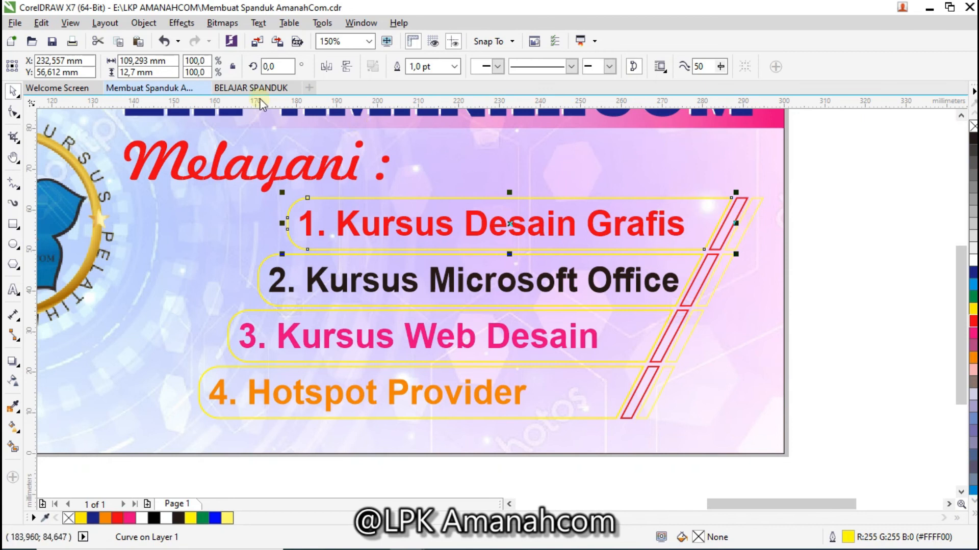
{"action": "key", "text": "ctrl+Tab"}
{"action": "left_click", "coordinate": [841, 306]}
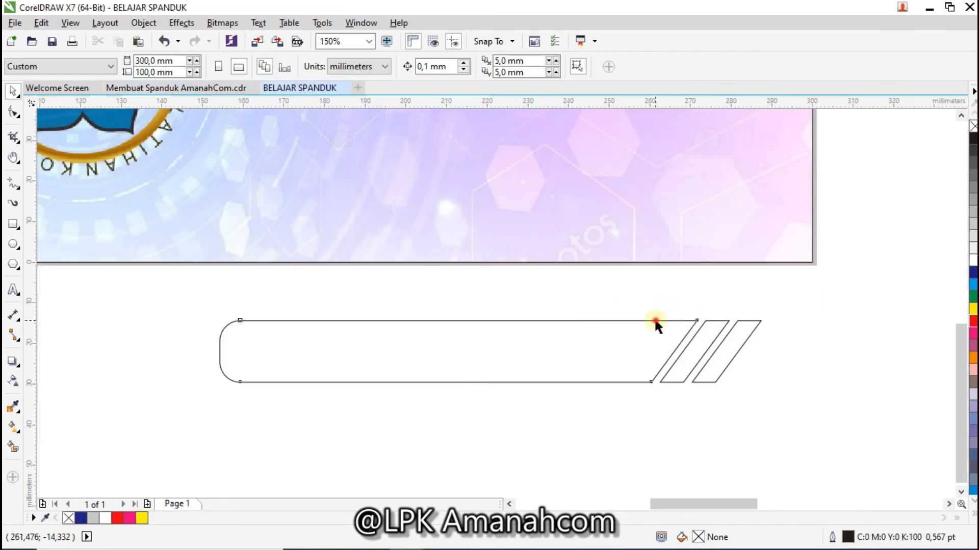
{"action": "left_click", "coordinate": [654, 319]}
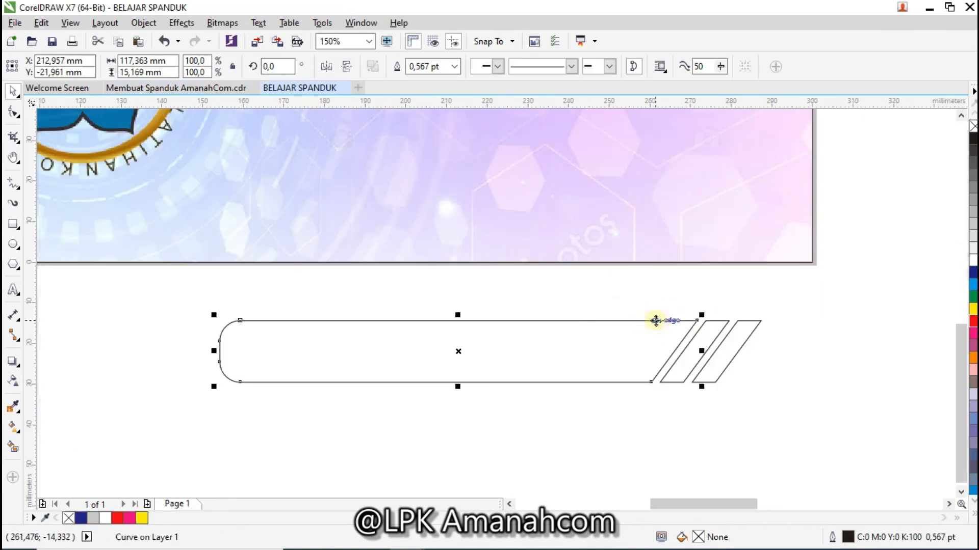
{"action": "double_click", "coordinate": [850, 537]}
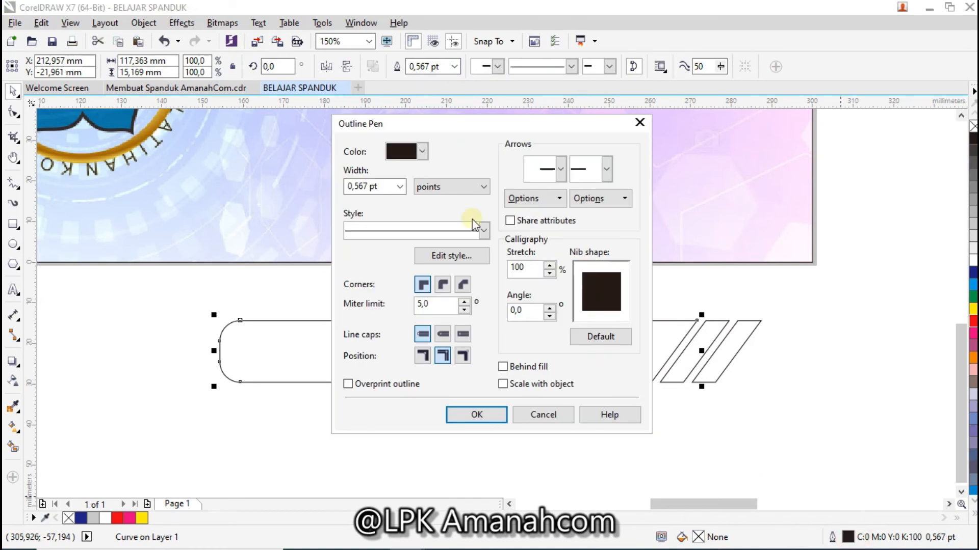
{"action": "left_click", "coordinate": [422, 151]}
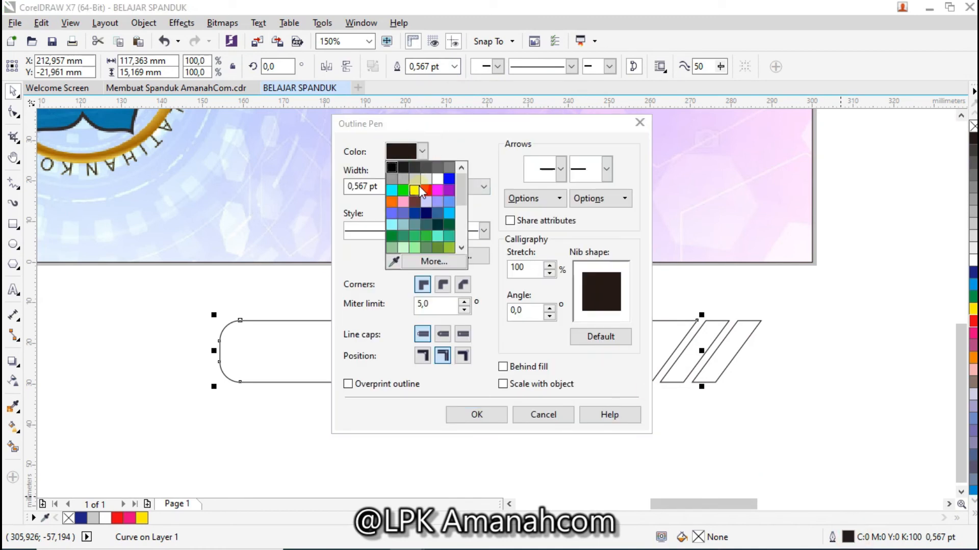
{"action": "left_click", "coordinate": [415, 189]}
{"action": "left_click", "coordinate": [466, 414]}
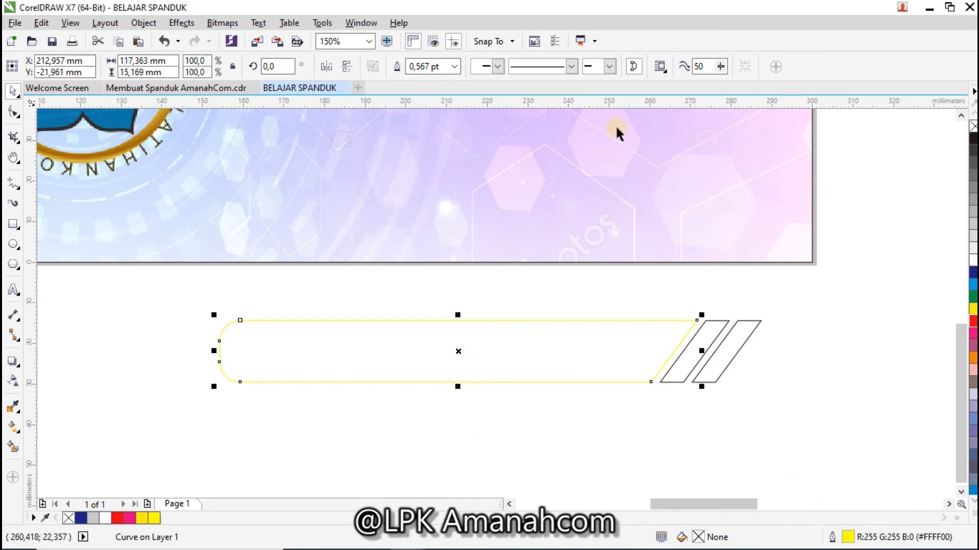
Set the outline width of the long frame and both slanted strips to 1.0 pt
{"action": "left_click", "coordinate": [454, 66]}
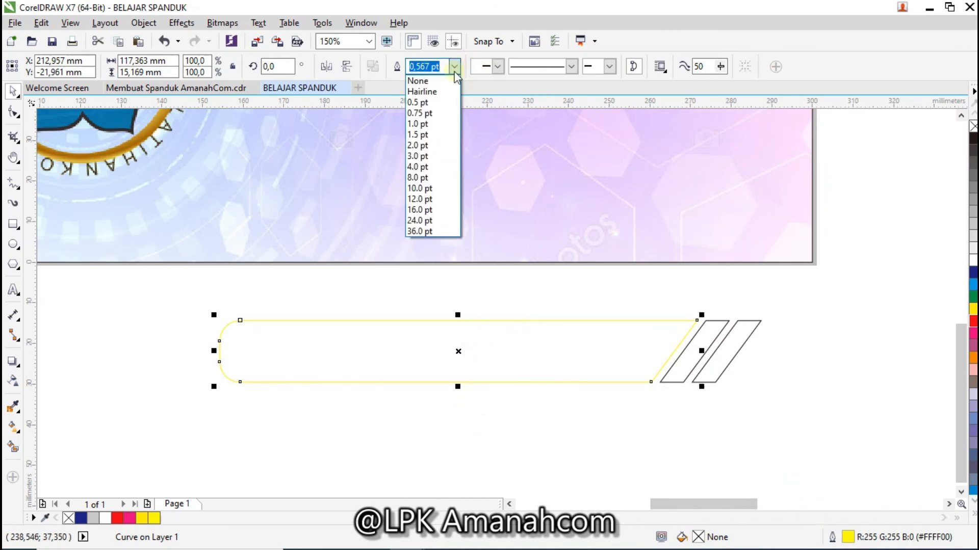
{"action": "left_click", "coordinate": [417, 123]}
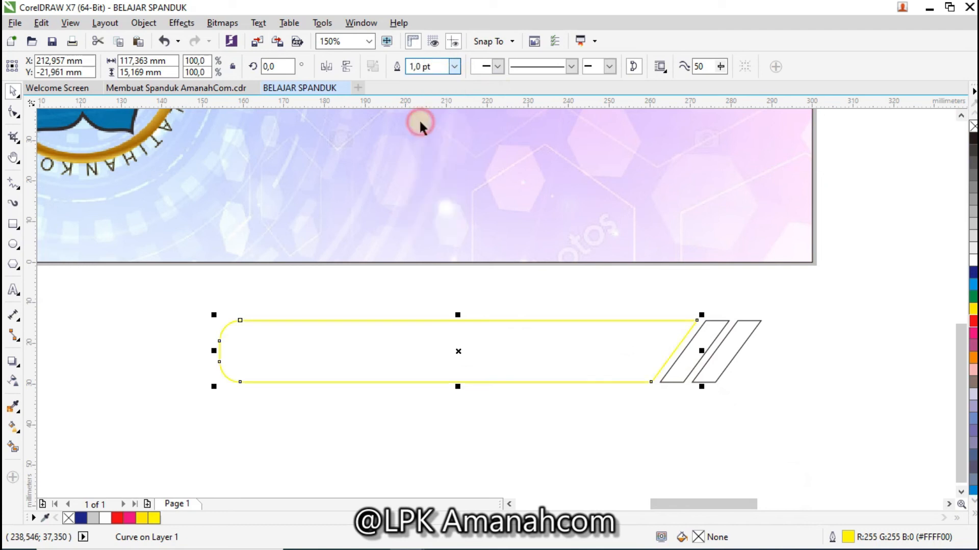
{"action": "left_click", "coordinate": [798, 286]}
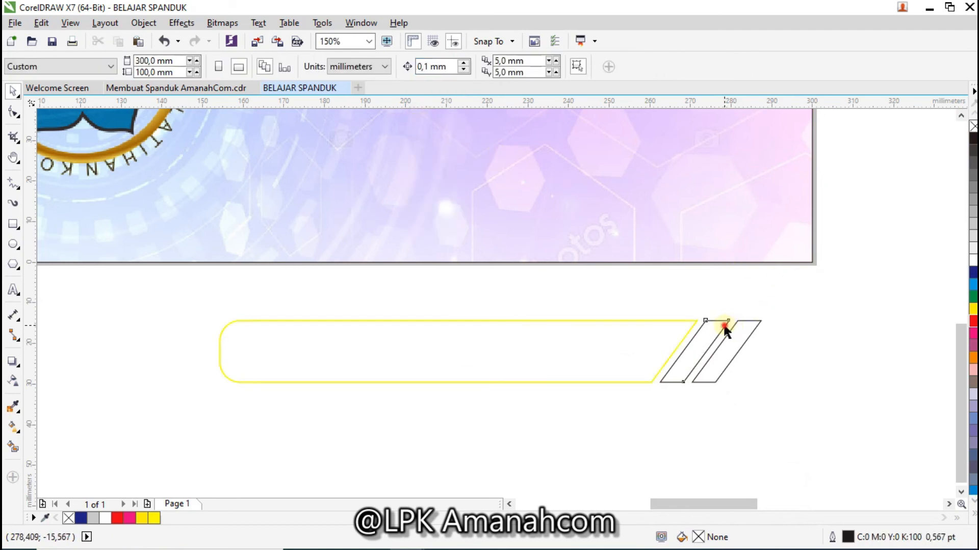
{"action": "left_click", "coordinate": [724, 326]}
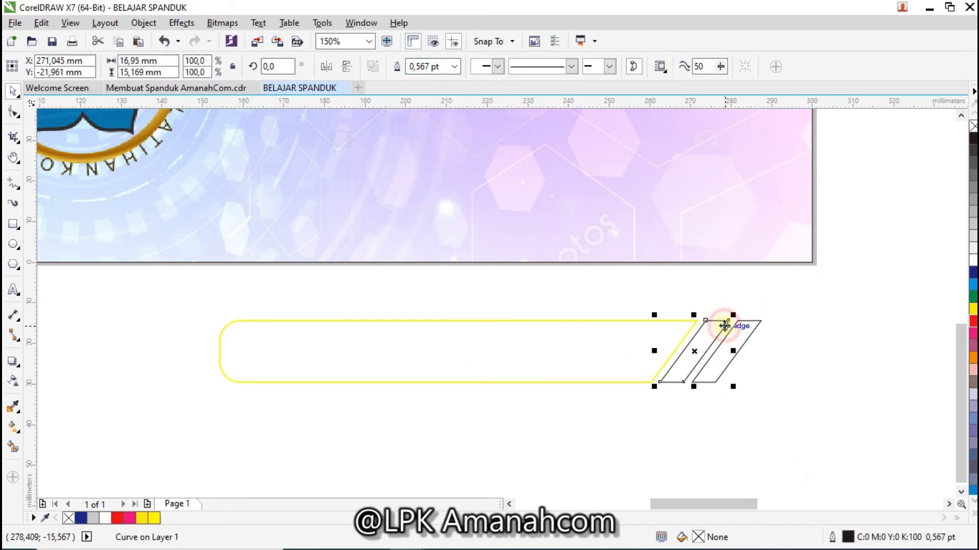
{"action": "left_click", "coordinate": [454, 66]}
{"action": "left_click", "coordinate": [430, 124]}
{"action": "left_click_drag", "start_coordinate": [754, 314], "coordinate": [757, 315]}
{"action": "left_click", "coordinate": [453, 68]}
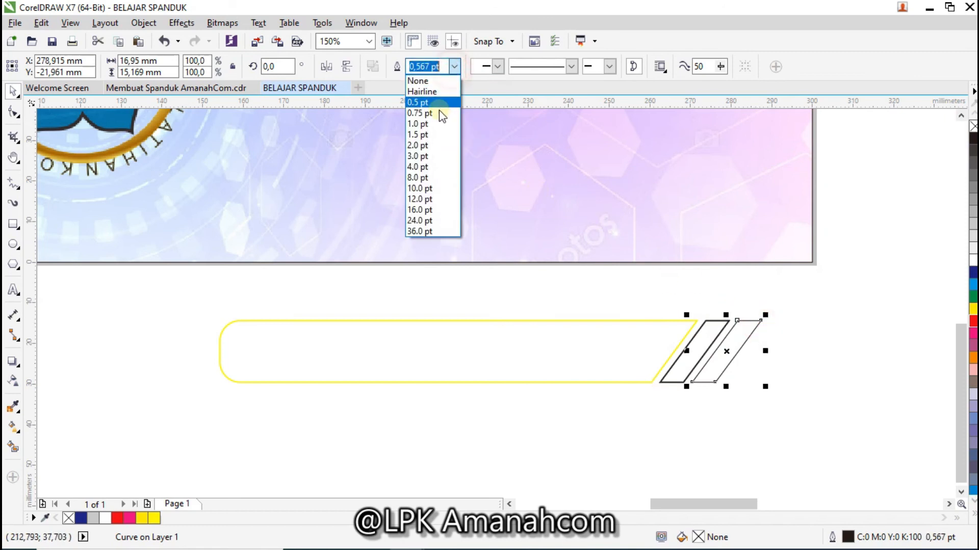
{"action": "left_click", "coordinate": [433, 123]}
{"action": "left_click", "coordinate": [846, 334]}
Set the outline colour of the slanted strip nearest the long frame to pink
{"action": "left_click", "coordinate": [702, 337]}
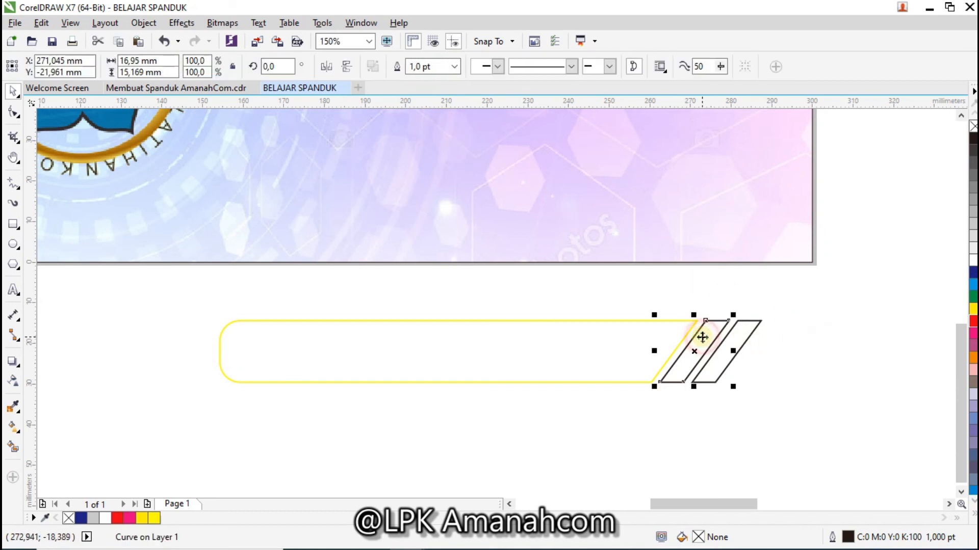
{"action": "double_click", "coordinate": [850, 538]}
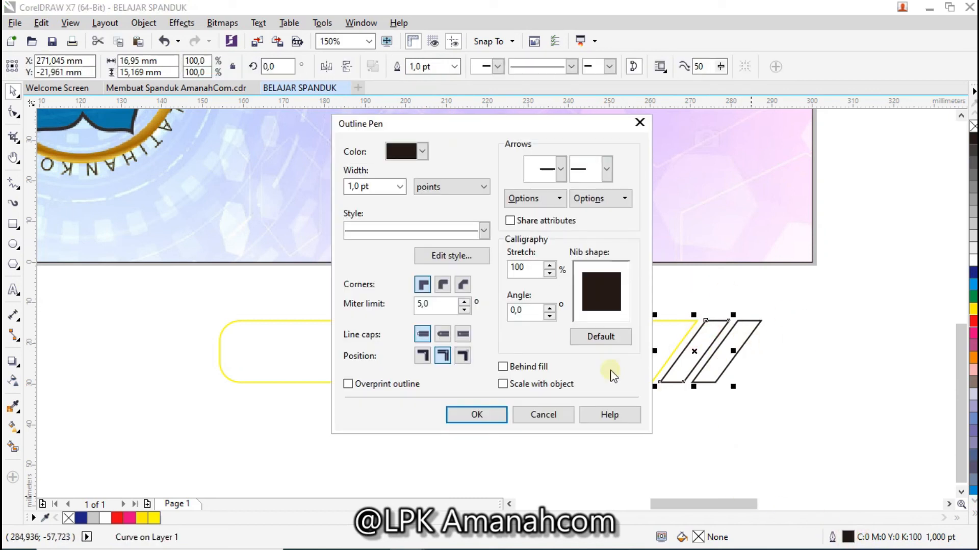
{"action": "left_click", "coordinate": [422, 151]}
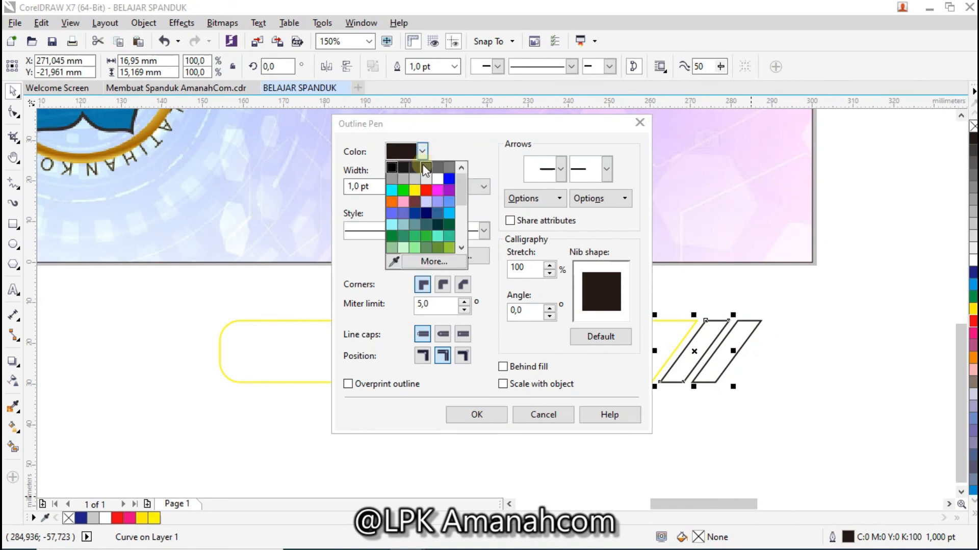
{"action": "left_click_drag", "start_coordinate": [460, 193], "coordinate": [462, 236]}
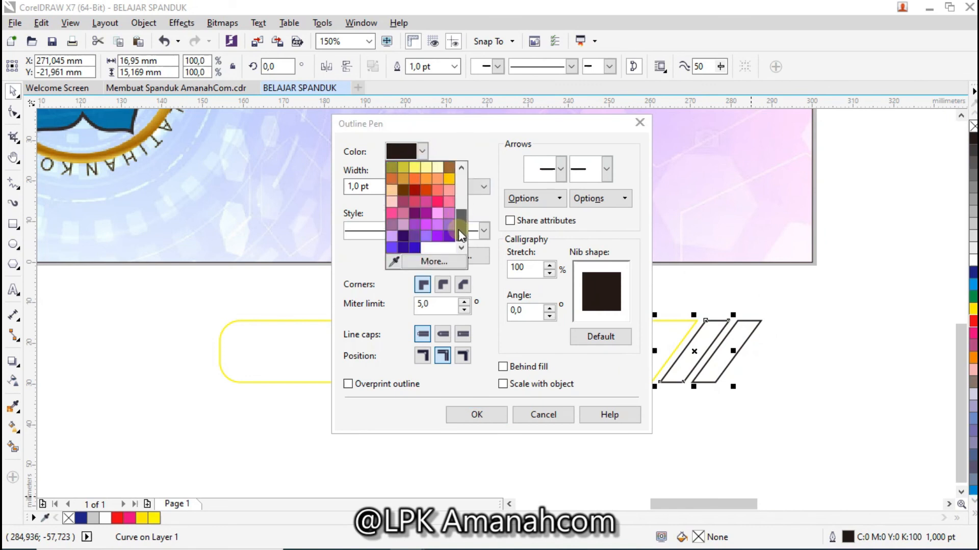
{"action": "left_click", "coordinate": [390, 214]}
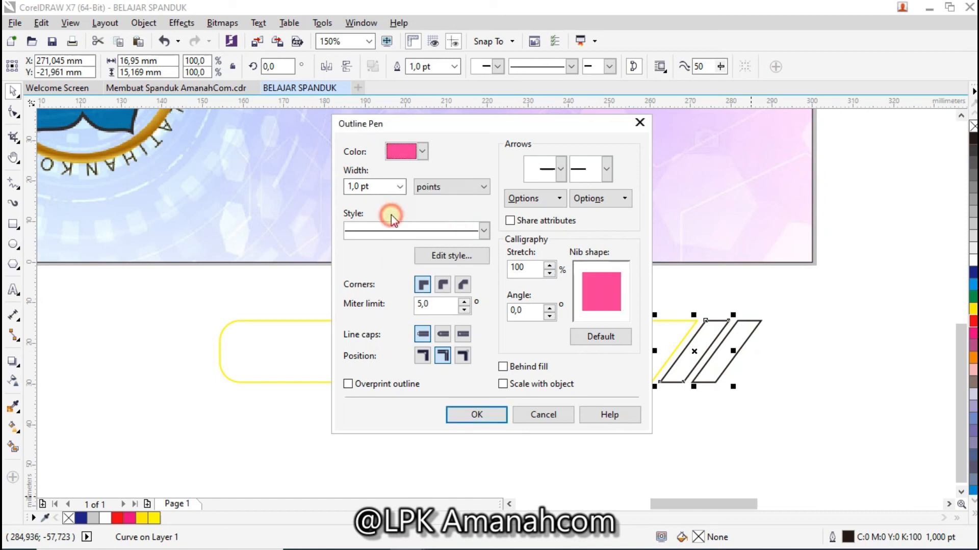
{"action": "left_click", "coordinate": [493, 416]}
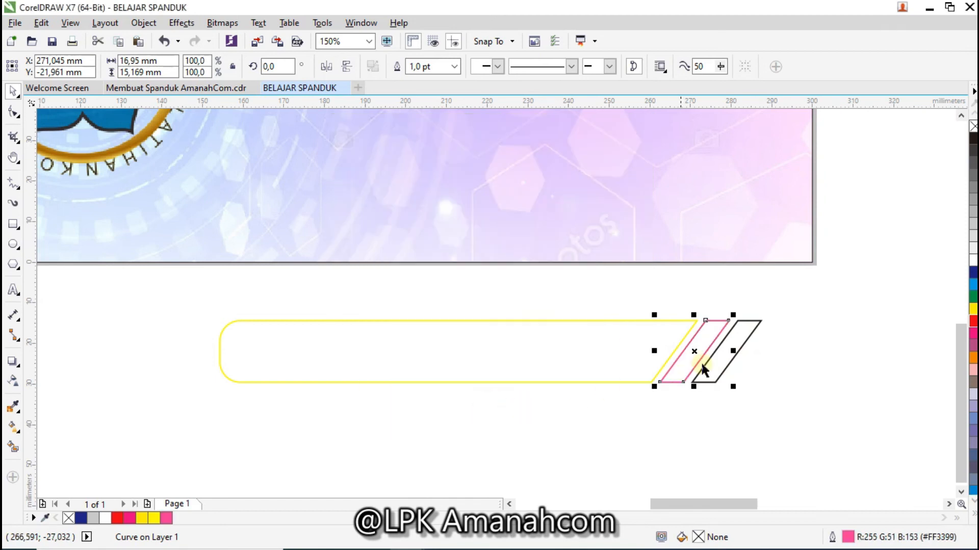
Set the outline colour of the outermost slanted strip to yellow
{"action": "left_click", "coordinate": [738, 343]}
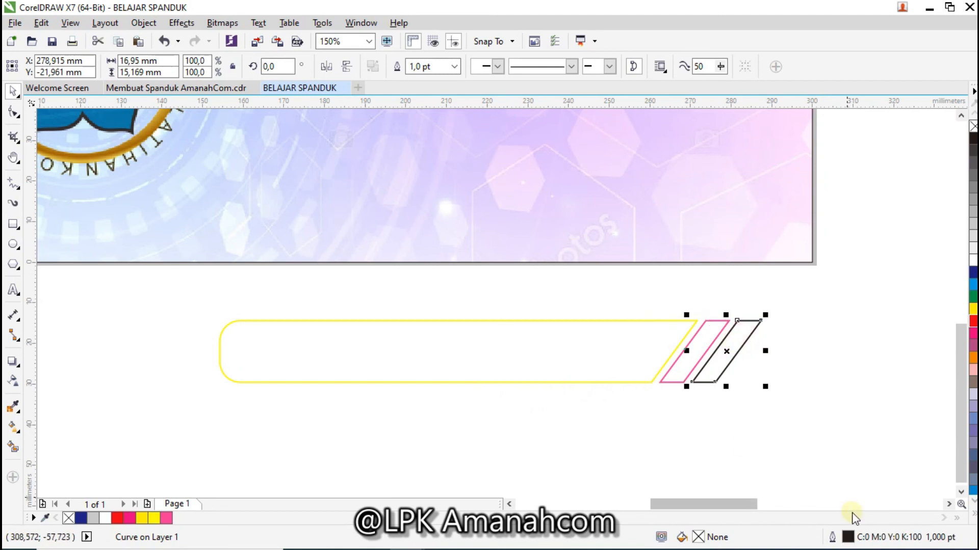
{"action": "double_click", "coordinate": [849, 539]}
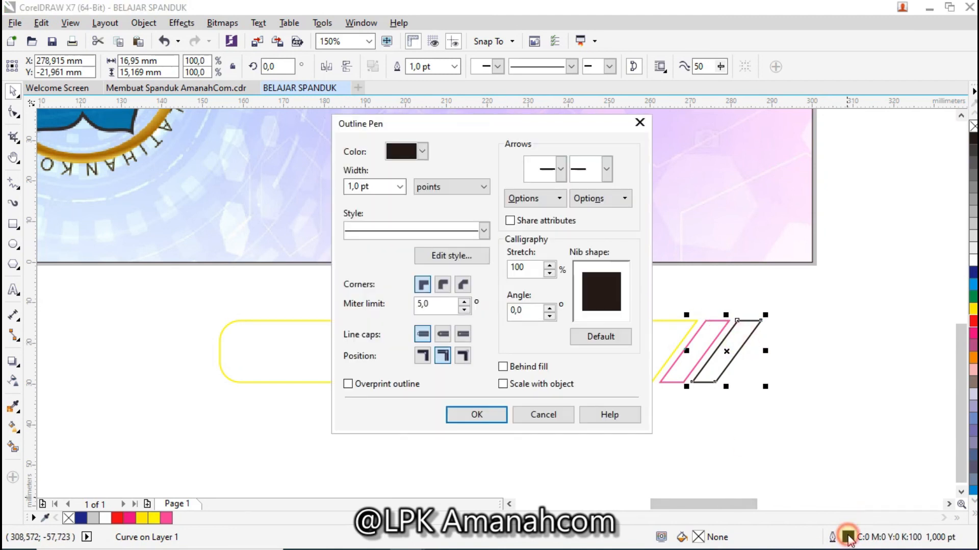
{"action": "left_click", "coordinate": [422, 150]}
{"action": "left_click", "coordinate": [414, 190]}
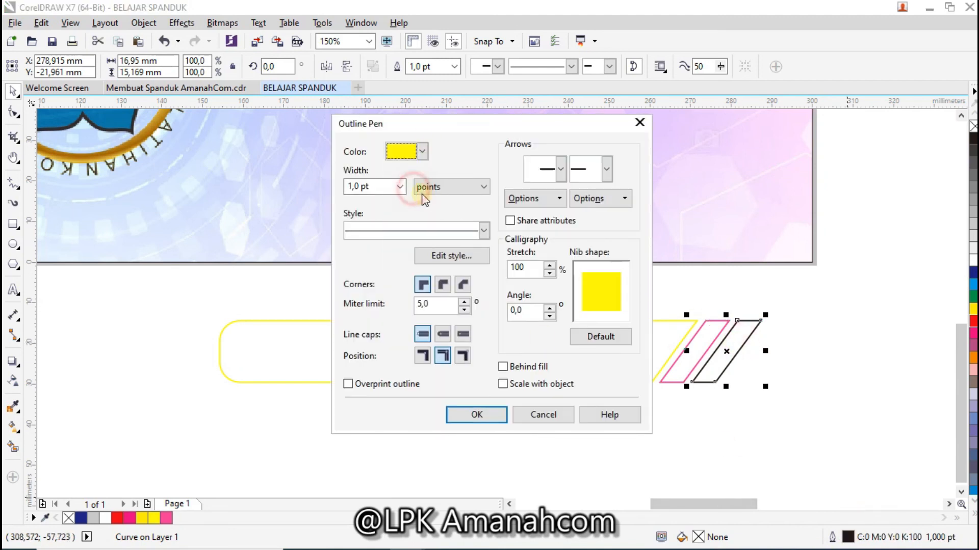
{"action": "left_click", "coordinate": [488, 416]}
{"action": "left_click", "coordinate": [806, 344]}
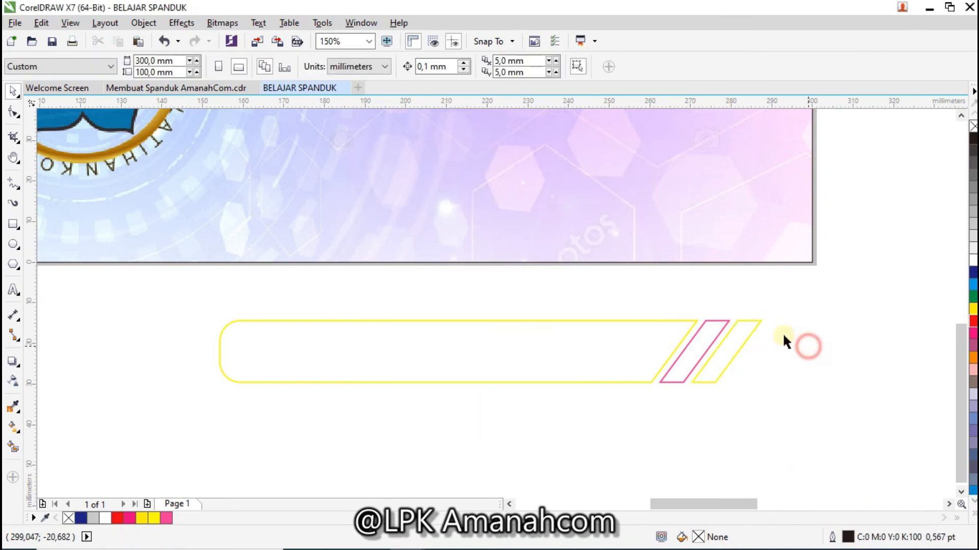
Group the long frame together with both slanted strips
{"action": "left_click_drag", "start_coordinate": [170, 297], "coordinate": [813, 419]}
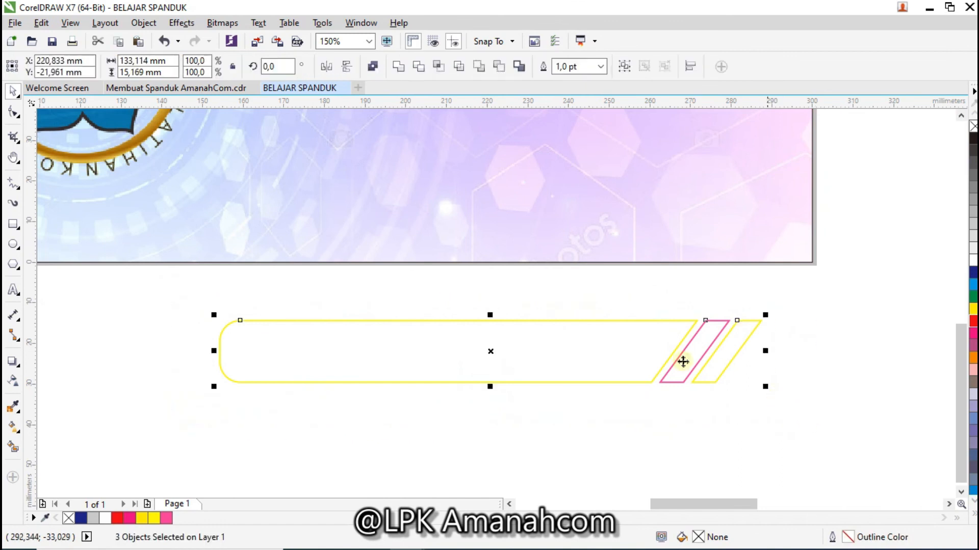
{"action": "right_click", "coordinate": [585, 344]}
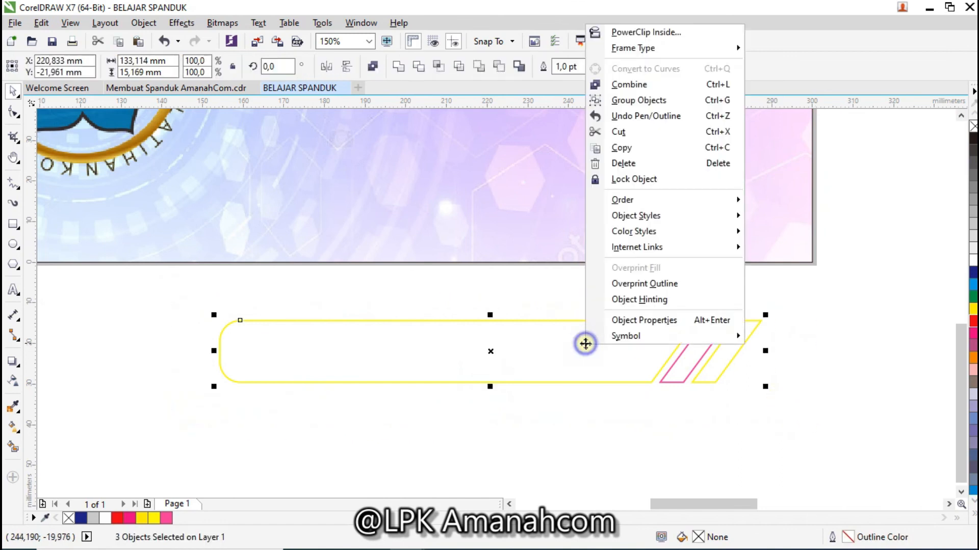
{"action": "left_click", "coordinate": [624, 101]}
{"action": "left_click", "coordinate": [870, 310]}
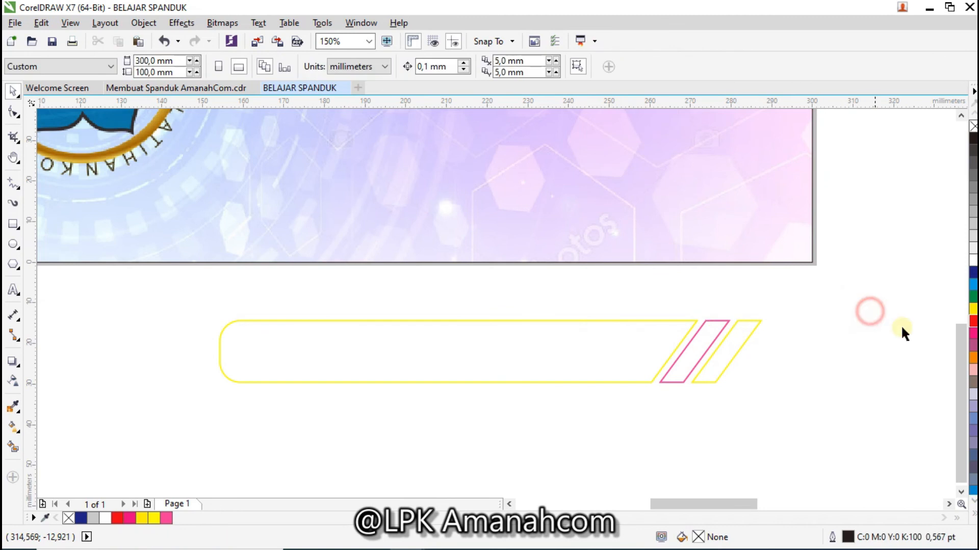
Move the grouped frame onto the banner so that it surrounds the "1. Kursus Desain Grafis" text
{"action": "left_click", "coordinate": [594, 351]}
{"action": "left_click_drag", "start_coordinate": [595, 352], "coordinate": [629, 210]}
{"action": "scroll", "coordinate": [629, 210], "scroll_direction": "up", "scroll_amount": 2}
{"action": "scroll", "coordinate": [629, 210], "scroll_direction": "down", "scroll_amount": 2}
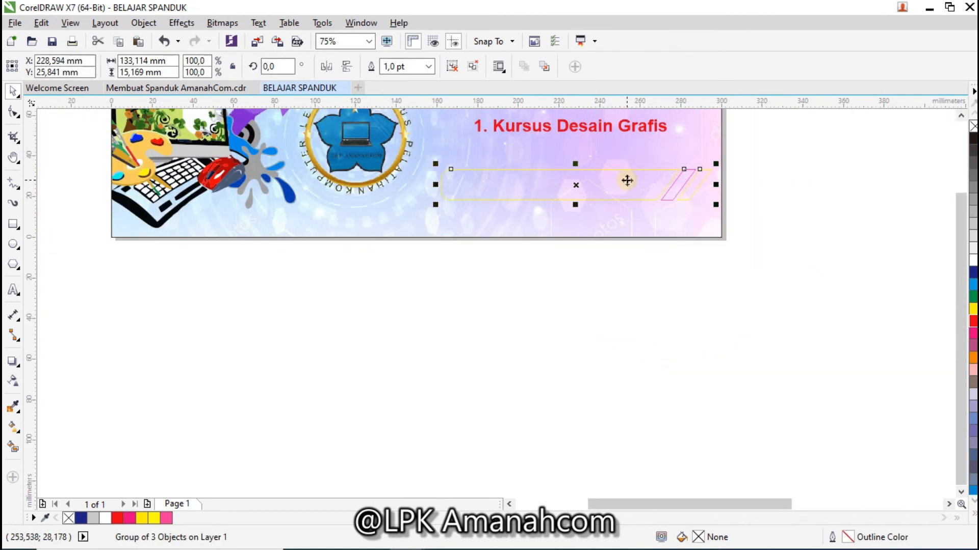
{"action": "left_click", "coordinate": [961, 215]}
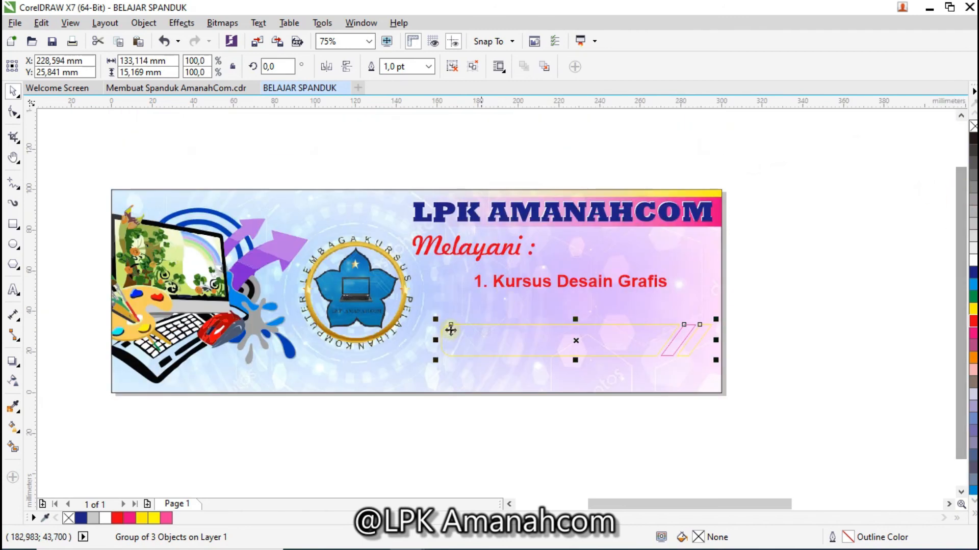
{"action": "left_click_drag", "start_coordinate": [536, 340], "coordinate": [547, 282]}
{"action": "left_click", "coordinate": [805, 280]}
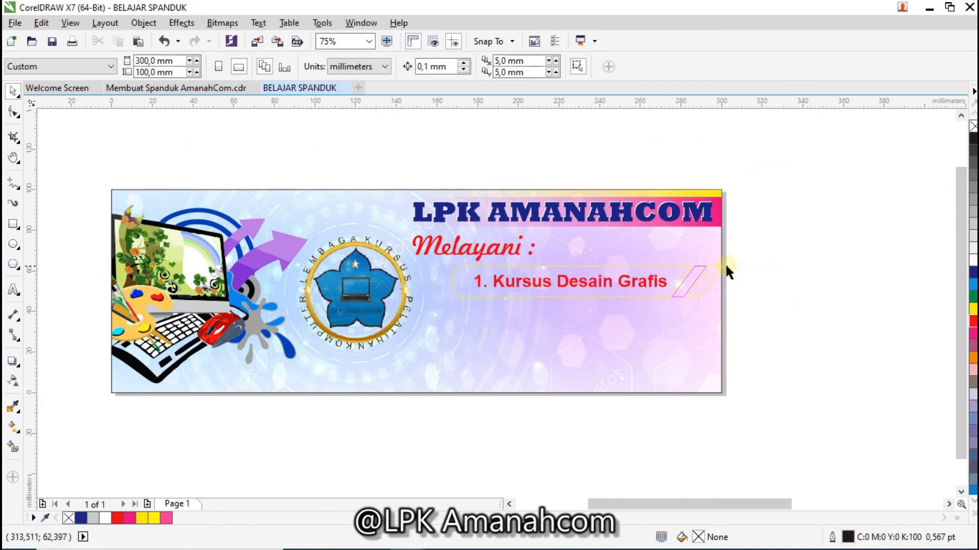
Set the outline width of the grouped frame around "1. Kursus Desain Grafis" to 1.5 pt
{"action": "scroll", "coordinate": [663, 273], "scroll_direction": "up", "scroll_amount": 2}
{"action": "scroll", "coordinate": [663, 273], "scroll_direction": "down", "scroll_amount": 1}
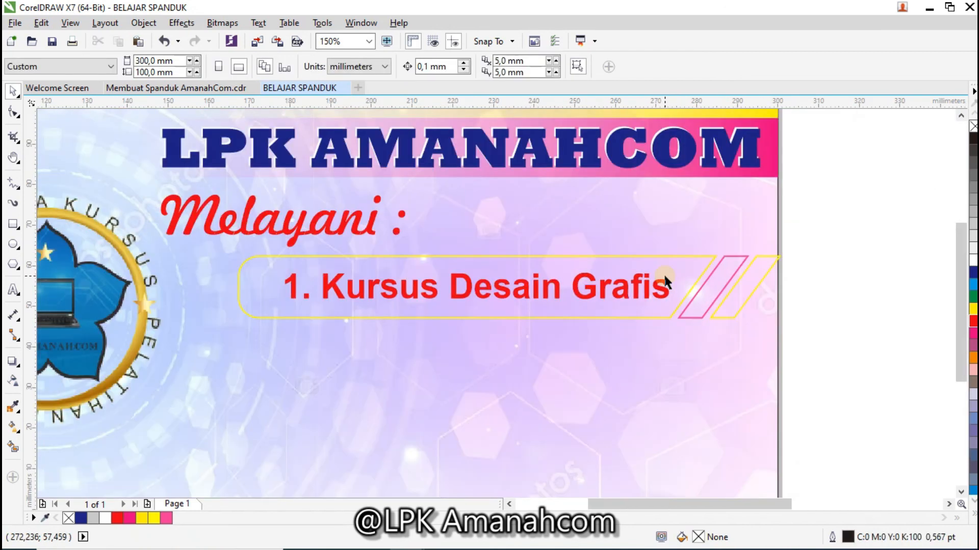
{"action": "scroll", "coordinate": [663, 273], "scroll_direction": "down", "scroll_amount": 1}
{"action": "scroll", "coordinate": [600, 252], "scroll_direction": "up", "scroll_amount": 1}
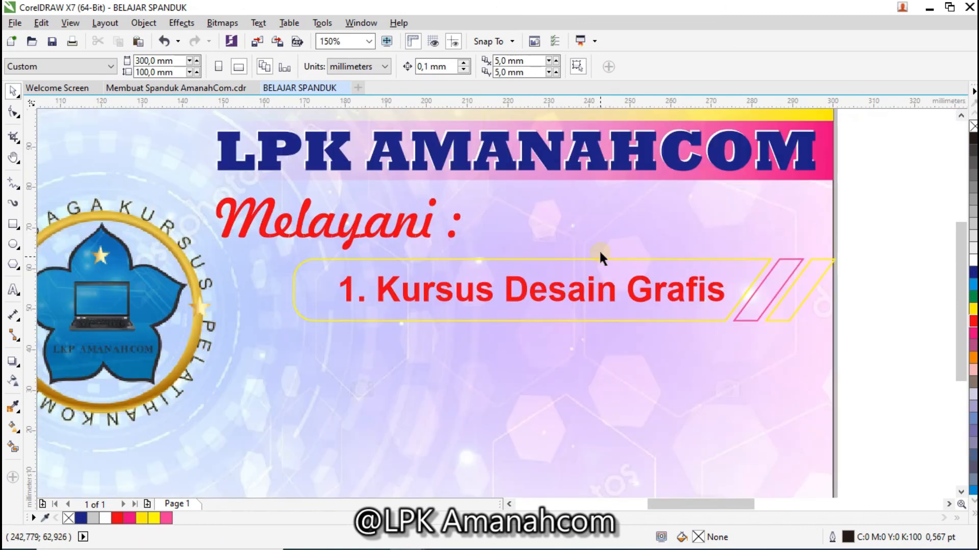
{"action": "left_click", "coordinate": [600, 259]}
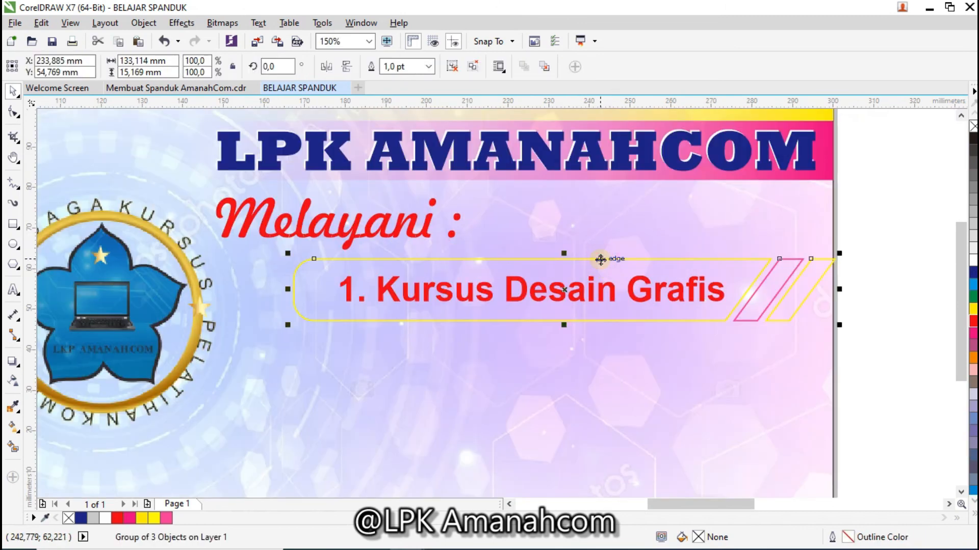
{"action": "left_click", "coordinate": [428, 66]}
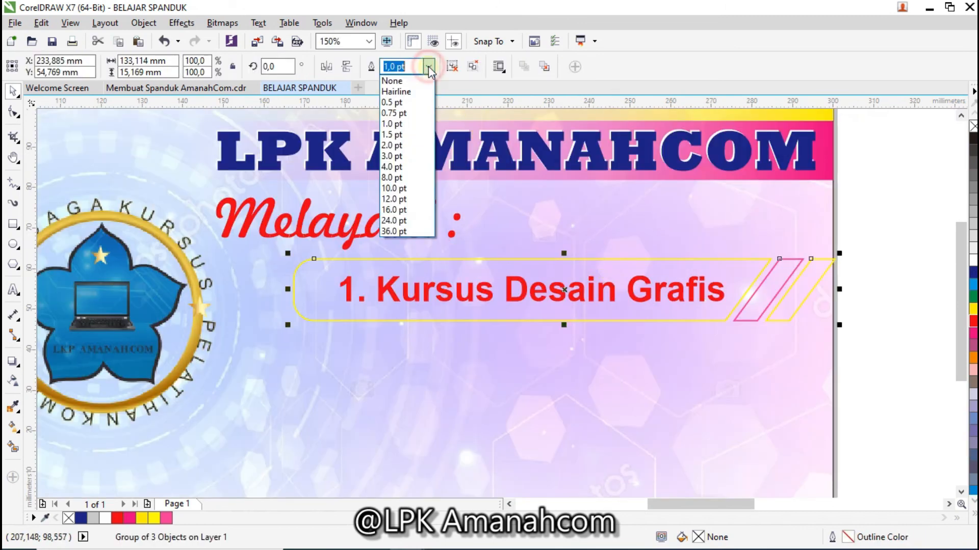
{"action": "left_click", "coordinate": [400, 136]}
{"action": "left_click", "coordinate": [860, 248]}
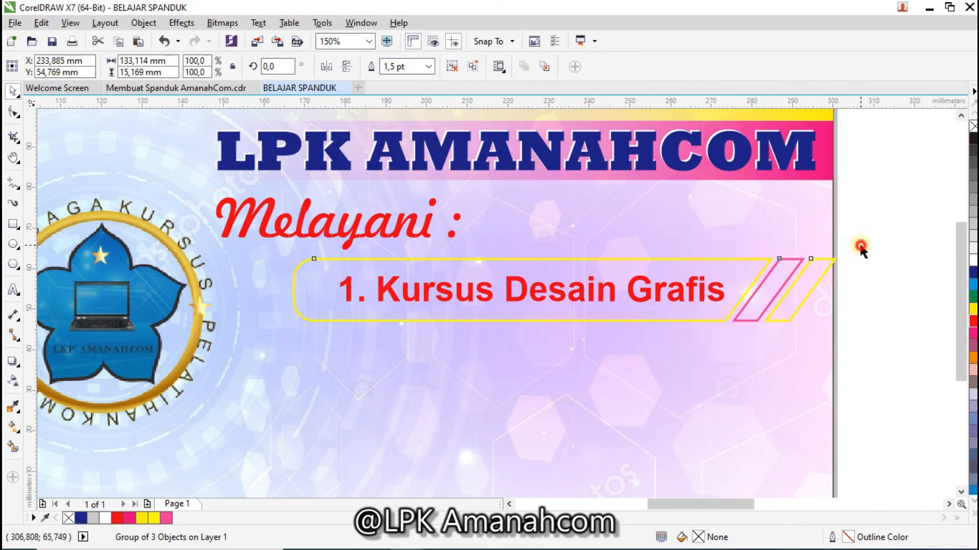
{"action": "scroll", "coordinate": [708, 339], "scroll_direction": "down", "scroll_amount": 1}
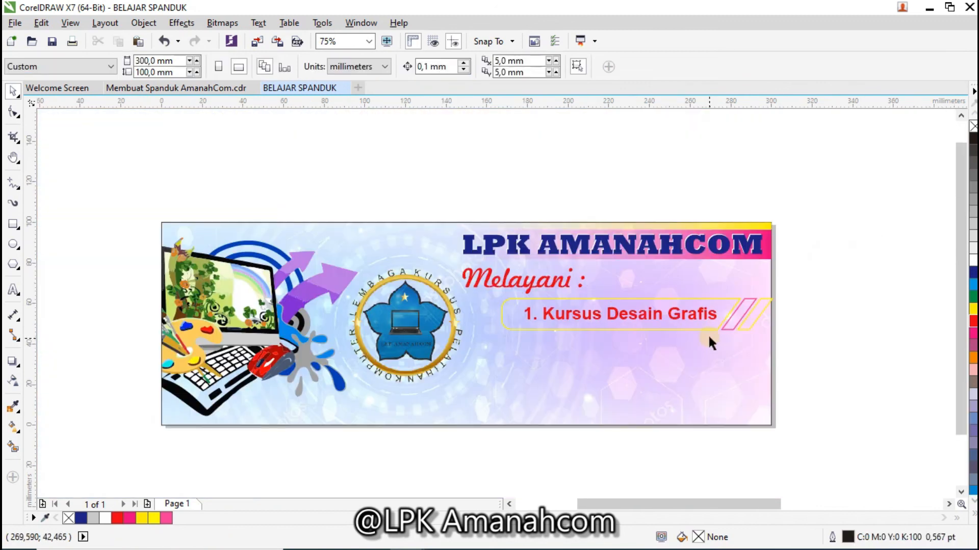
Following the Membuat Spanduk AmanahCom.cdr sample, duplicate the framed "1. Kursus Desain Grafis" entry and place the copy directly below, shifted left along the slant
{"action": "left_click", "coordinate": [812, 291]}
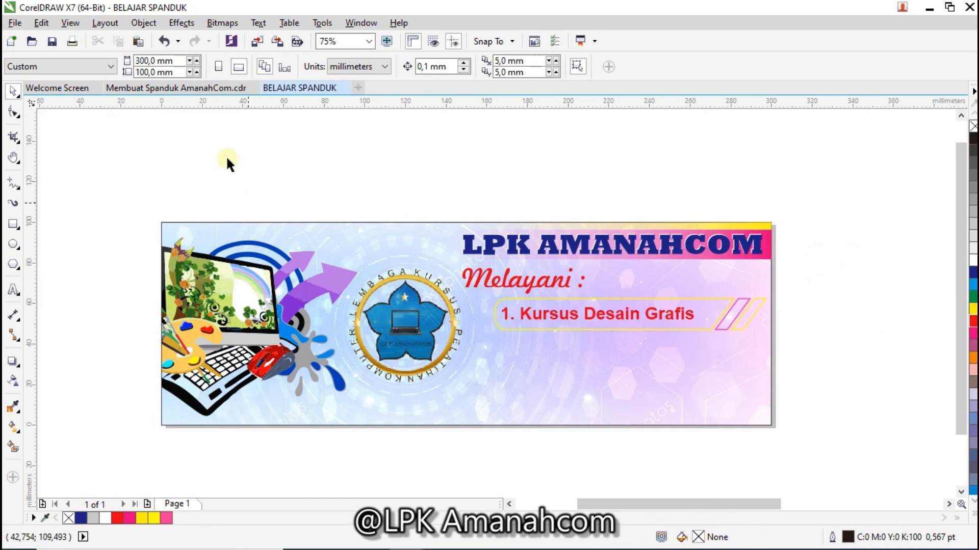
{"action": "left_click", "coordinate": [122, 87]}
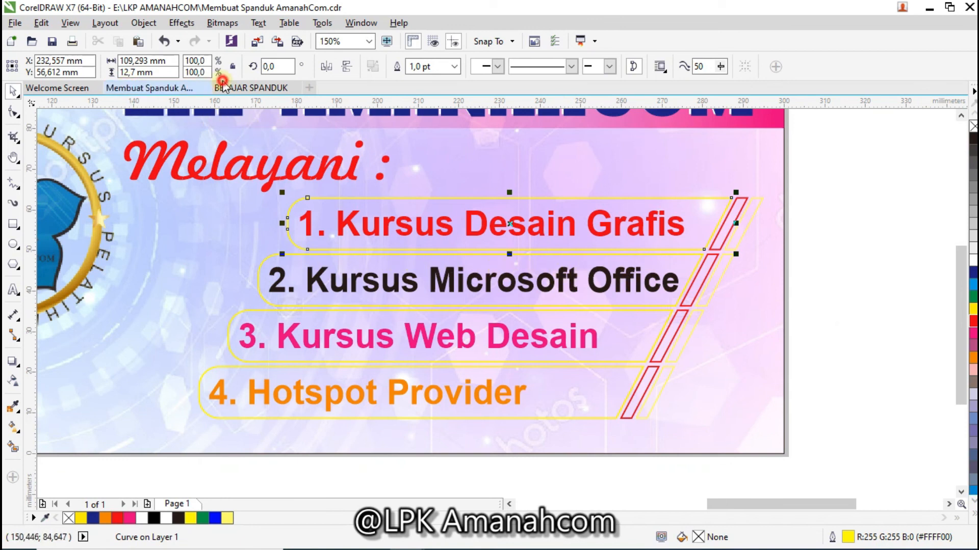
{"action": "left_click", "coordinate": [240, 90]}
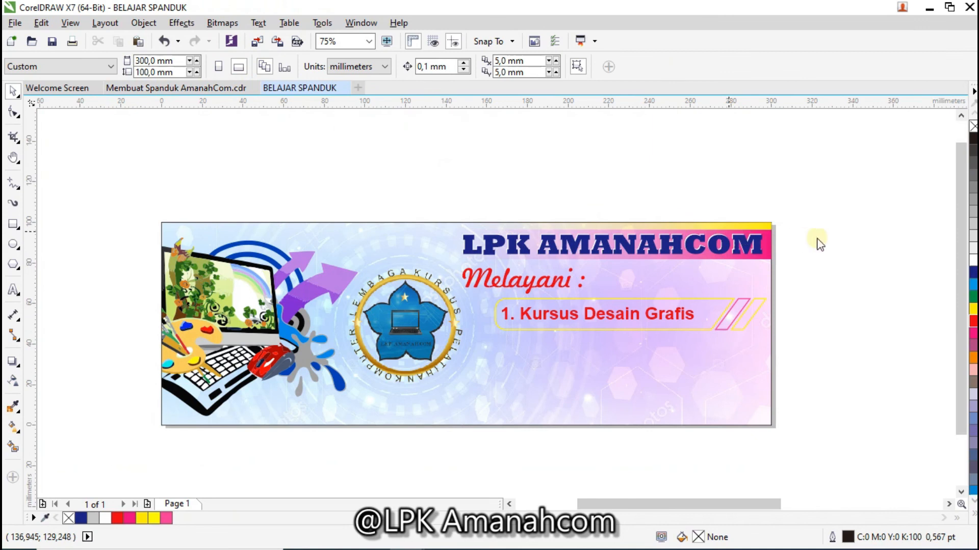
{"action": "left_click_drag", "start_coordinate": [740, 351], "coordinate": [484, 294]}
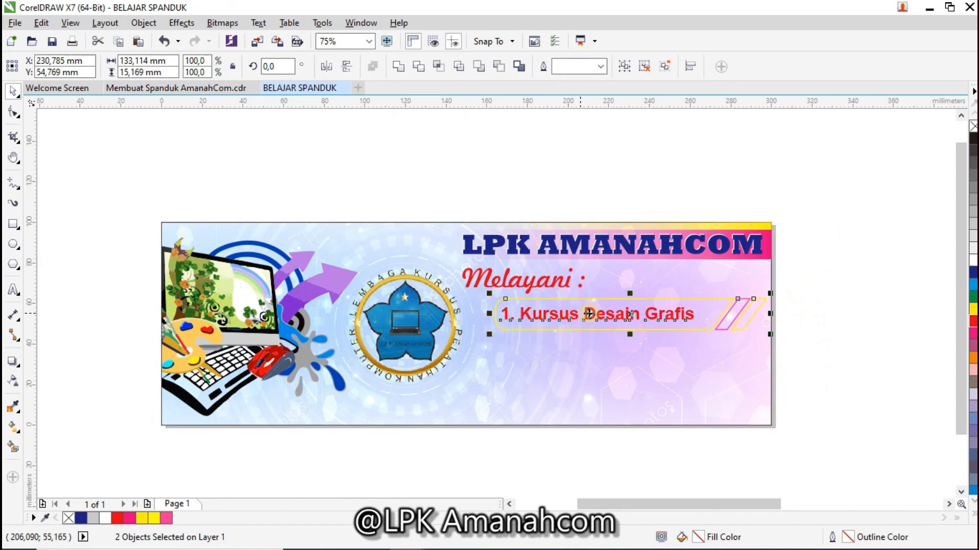
{"action": "key", "text": "ctrl+d"}
{"action": "left_click_drag", "start_coordinate": [641, 320], "coordinate": [603, 365]}
{"action": "left_click", "coordinate": [640, 475]}
Change the copied entry's text to "2. Kursus Microsoft Office" and fill it with black
{"action": "left_click_drag", "start_coordinate": [705, 465], "coordinate": [476, 338]}
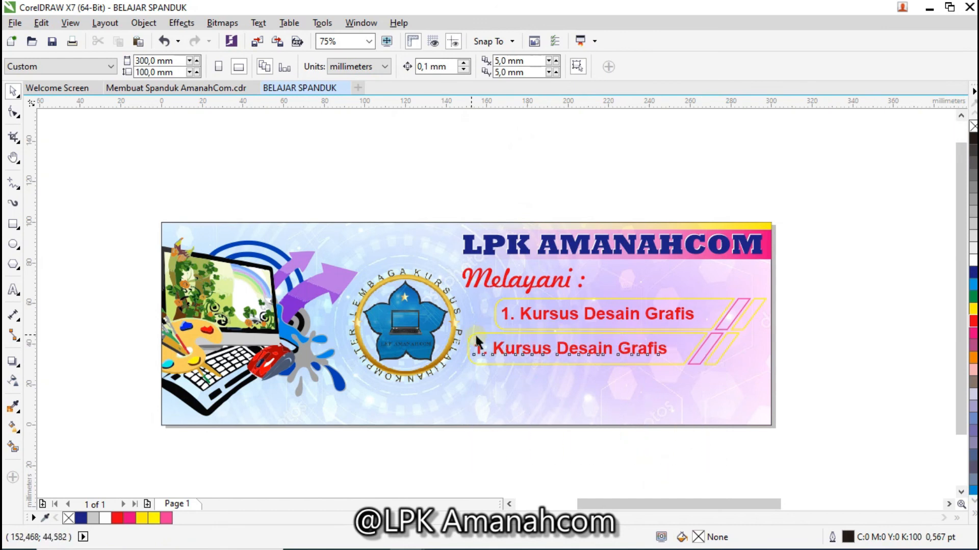
{"action": "left_click", "coordinate": [476, 339]}
{"action": "left_click", "coordinate": [681, 66]}
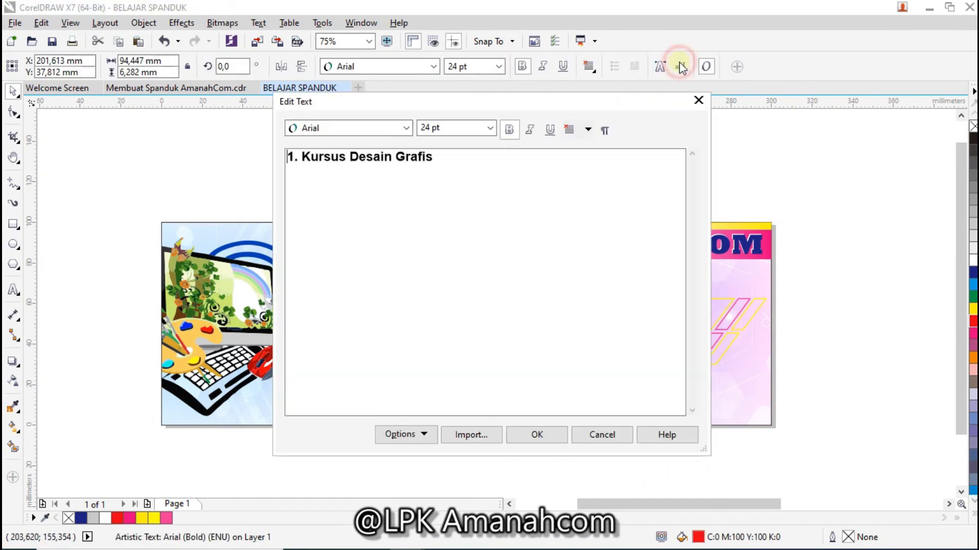
{"action": "left_click_drag", "start_coordinate": [350, 157], "coordinate": [444, 155]}
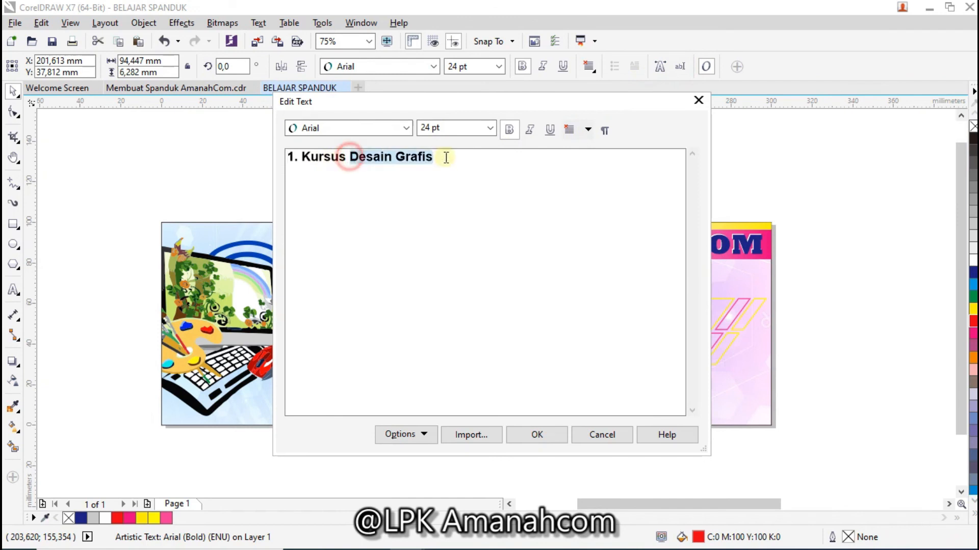
{"action": "type", "text": "Microsoft Office"}
{"action": "left_click", "coordinate": [537, 435]}
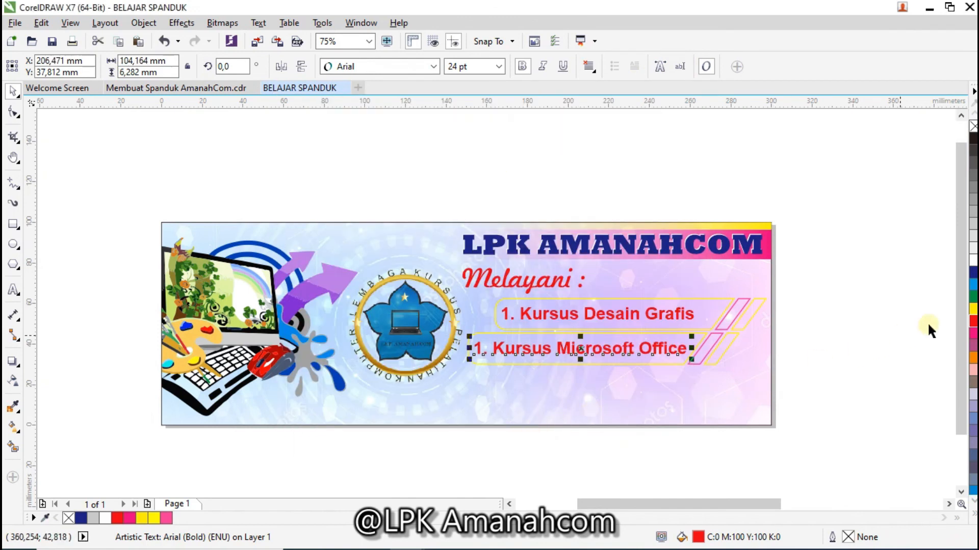
{"action": "left_click", "coordinate": [972, 138]}
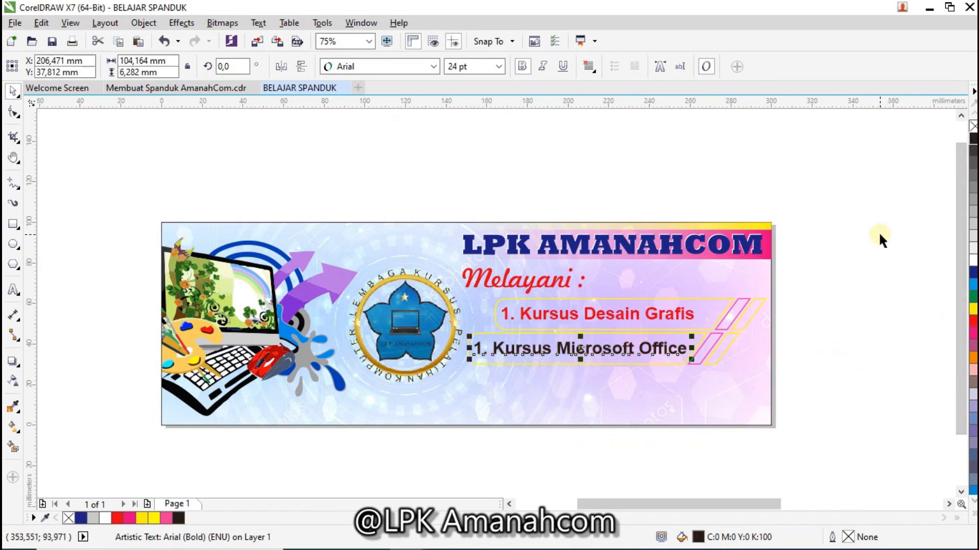
{"action": "left_click", "coordinate": [878, 233]}
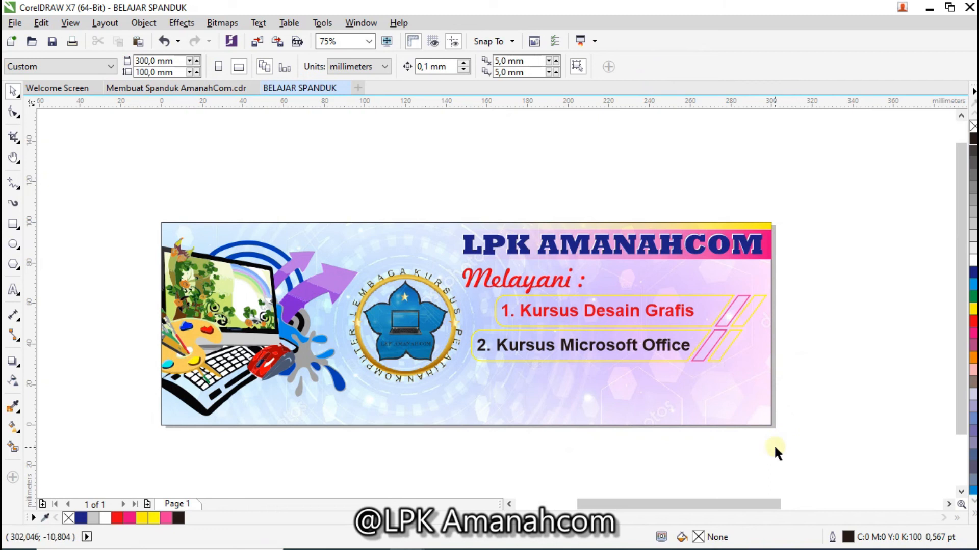
Duplicate both framed service entries and place the copies below them, continuing the leftward slant
{"action": "left_click_drag", "start_coordinate": [802, 415], "coordinate": [436, 296]}
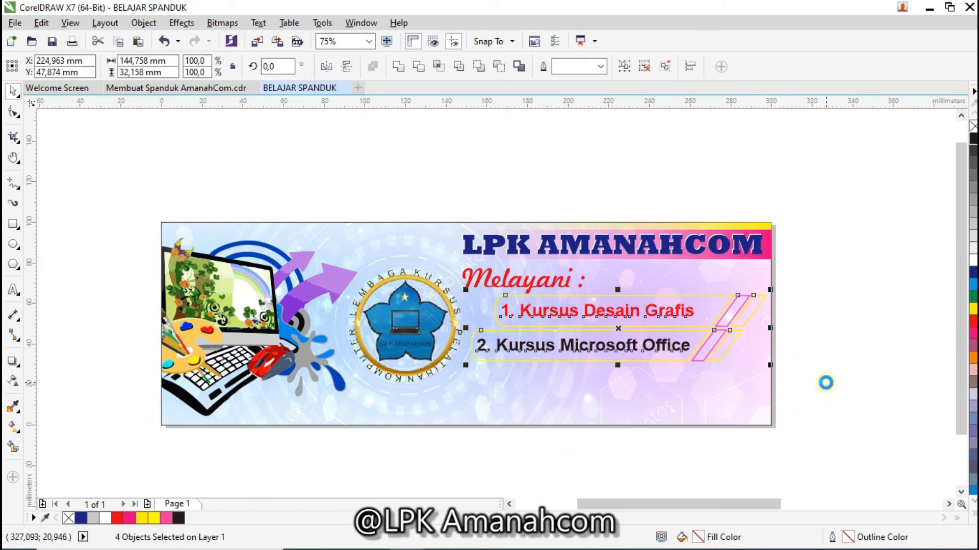
{"action": "key", "text": "ctrl+d"}
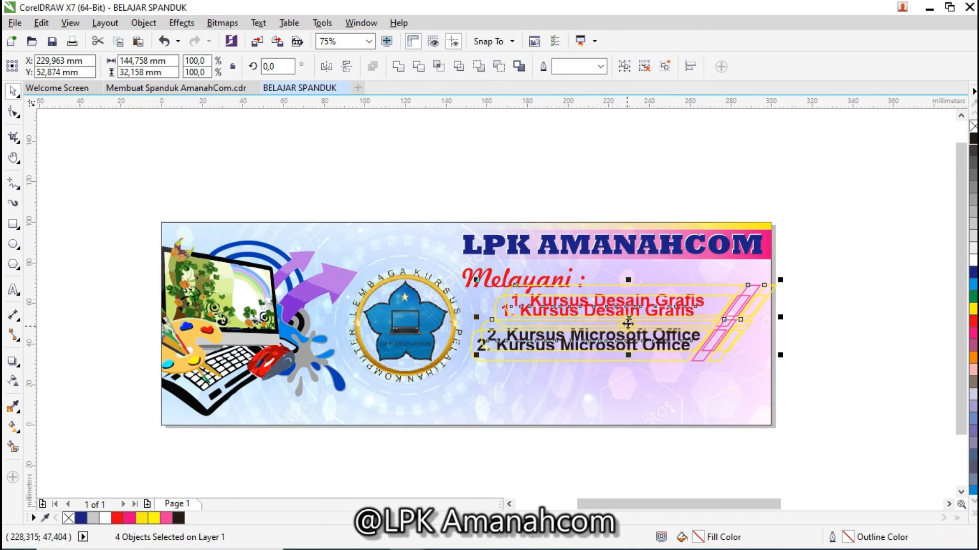
{"action": "left_click_drag", "start_coordinate": [621, 323], "coordinate": [575, 395]}
{"action": "left_click", "coordinate": [676, 306]}
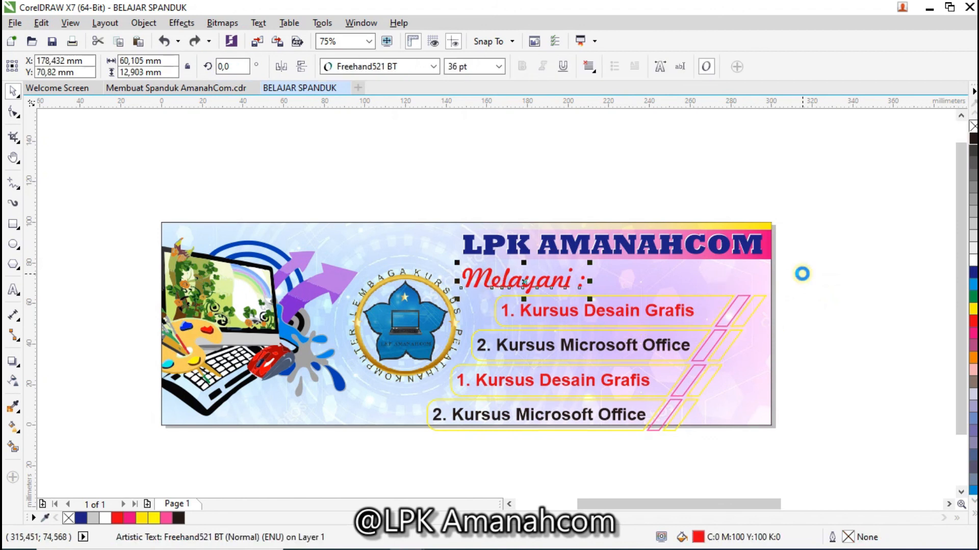
Nudge the "Melayani :" text up so it sits closer beneath the LPK AMANAHCOM heading
{"action": "key", "text": "Up"}
{"action": "key", "text": "Up"}
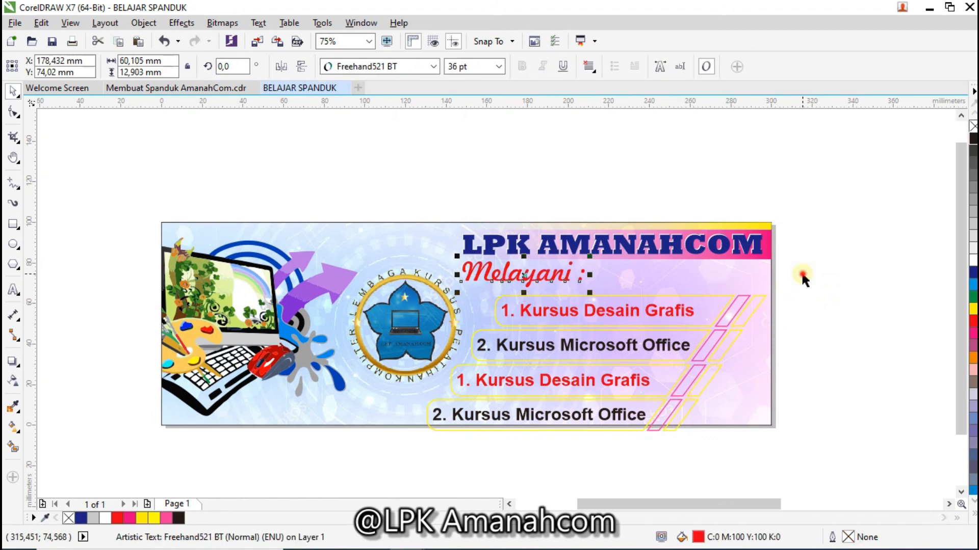
{"action": "left_click", "coordinate": [800, 271]}
Move all four framed service entries up together so the list fits between "Melayani :" and the banner's lower edge
{"action": "left_click_drag", "start_coordinate": [800, 474], "coordinate": [421, 293]}
{"action": "key", "text": "Up"}
{"action": "key", "text": "Up"}
{"action": "key", "text": "Up"}
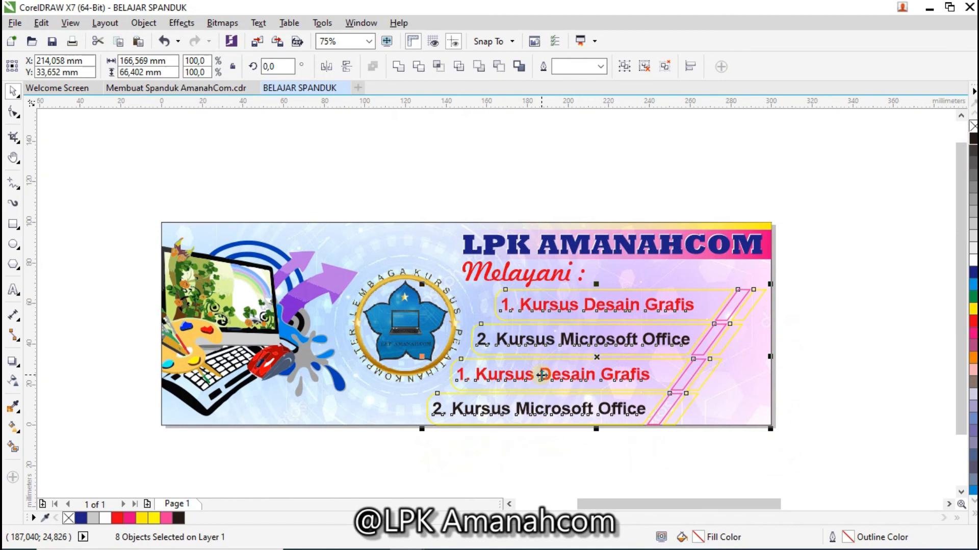
{"action": "key", "text": "Up"}
{"action": "key", "text": "Up"}
{"action": "key", "text": "Up"}
Shift the two lowest framed entries slightly left so their frames continue the slant of the upper ones
{"action": "left_click", "coordinate": [753, 443]}
{"action": "left_click_drag", "start_coordinate": [768, 451], "coordinate": [461, 347]}
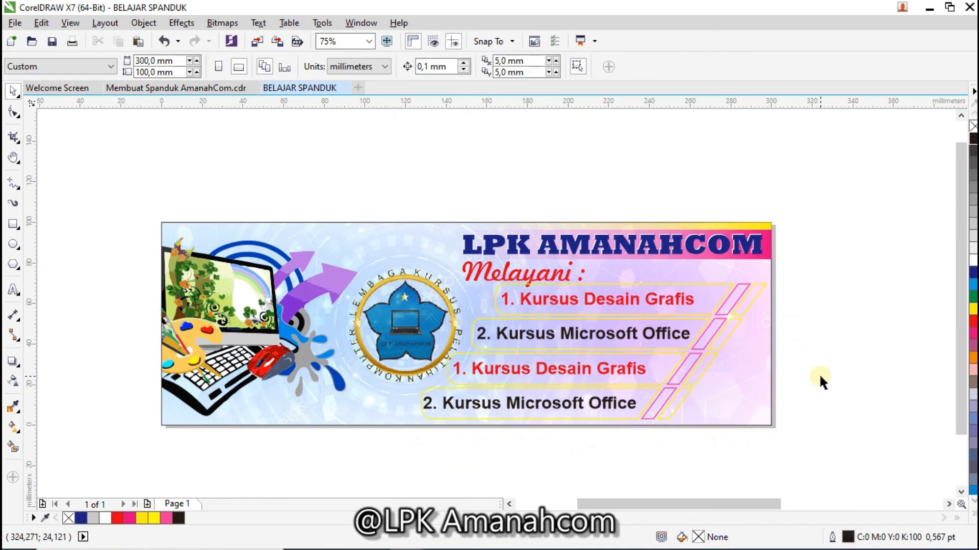
{"action": "left_click", "coordinate": [505, 374]}
{"action": "left_click", "coordinate": [638, 449]}
Change the third entry's text to "3. Kursus Desain Web" and fill it with magenta (C:0 M:100 Y:0 K:0)
{"action": "left_click_drag", "start_coordinate": [736, 378], "coordinate": [443, 350]}
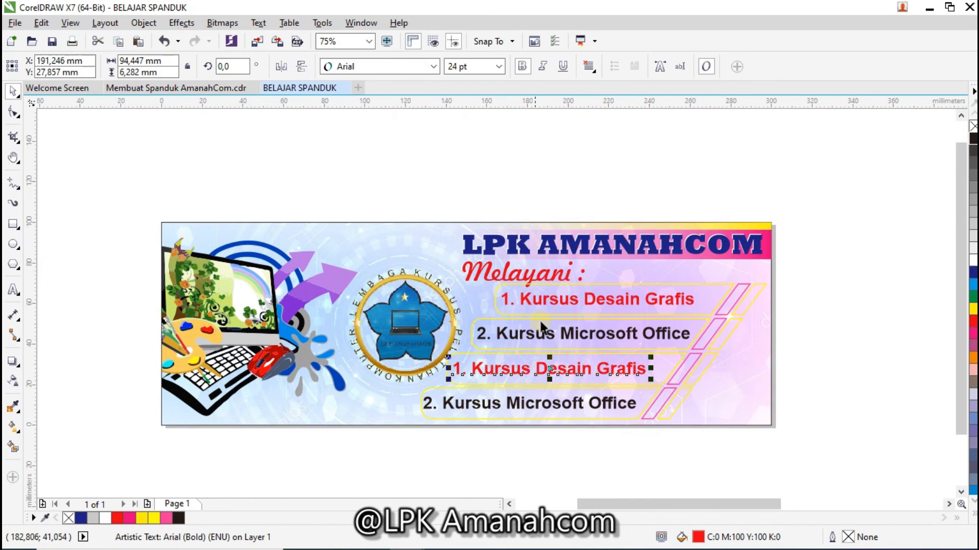
{"action": "left_click", "coordinate": [681, 66]}
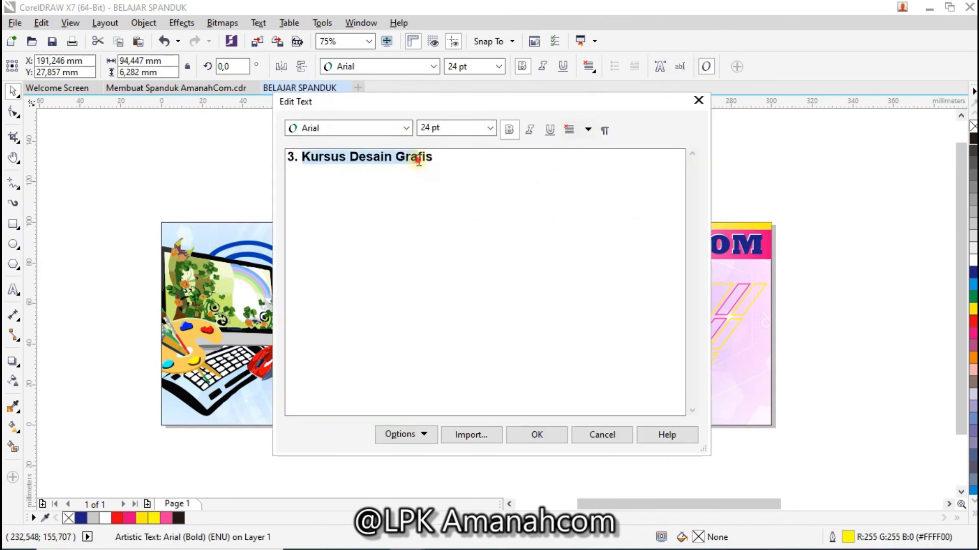
{"action": "left_click", "coordinate": [417, 159]}
{"action": "left_click_drag", "start_coordinate": [398, 158], "coordinate": [439, 162]}
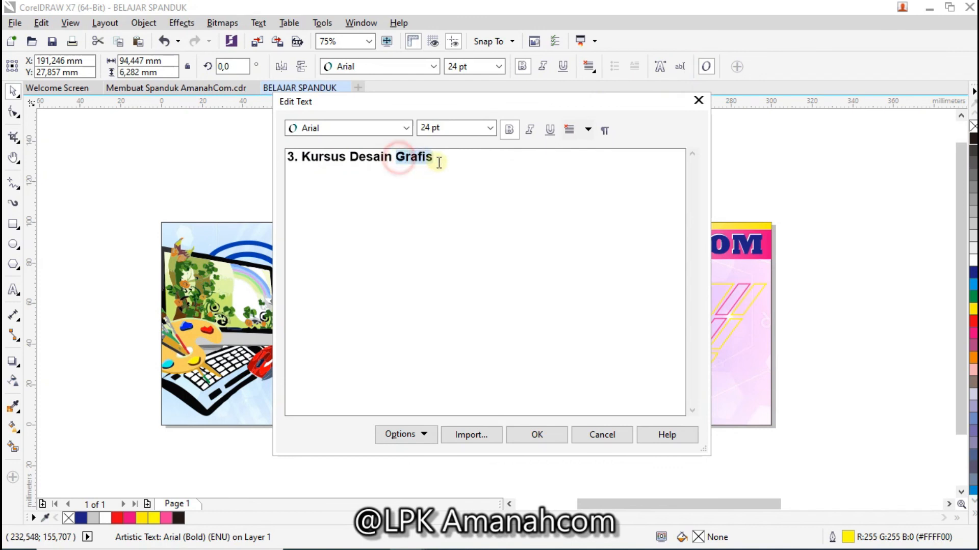
{"action": "type", "text": "Web"}
{"action": "left_click", "coordinate": [537, 434]}
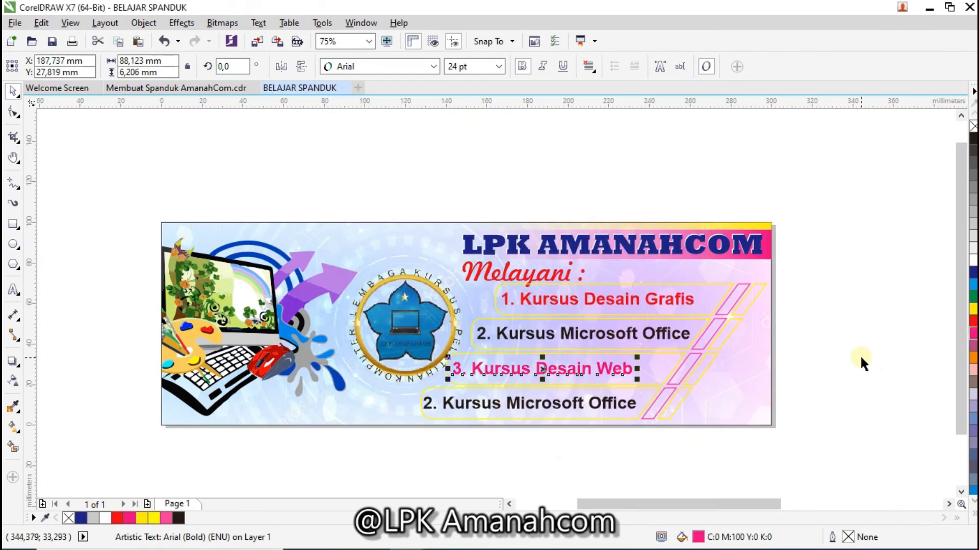
{"action": "left_click", "coordinate": [857, 356]}
Change the lowest entry's text to "4. Hotspot Provider" and fill it with orange (C:0 M:60 Y:100 K:0)
{"action": "left_click_drag", "start_coordinate": [665, 447], "coordinate": [376, 397]}
{"action": "key", "text": "ctrl+shift+t"}
{"action": "left_click", "coordinate": [287, 162]}
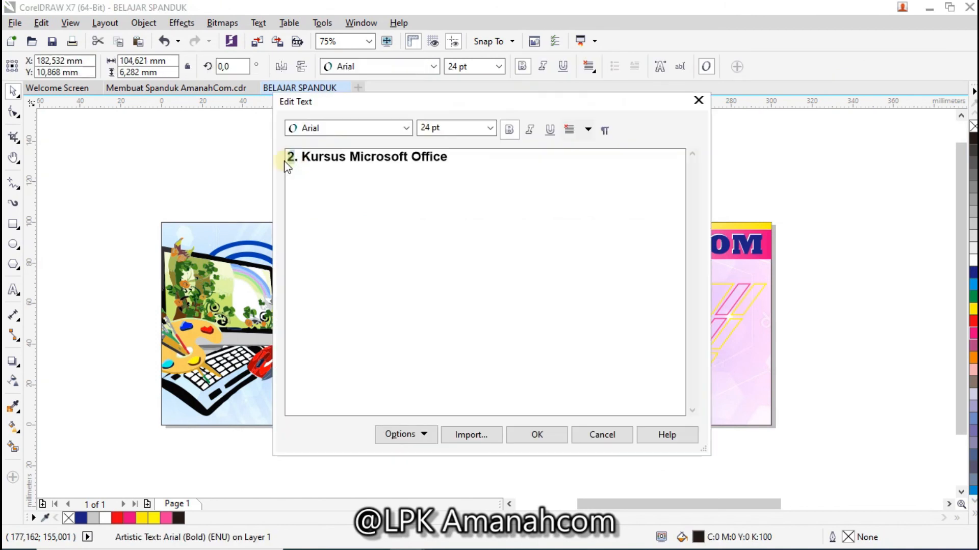
{"action": "left_click_drag", "start_coordinate": [304, 159], "coordinate": [489, 175]}
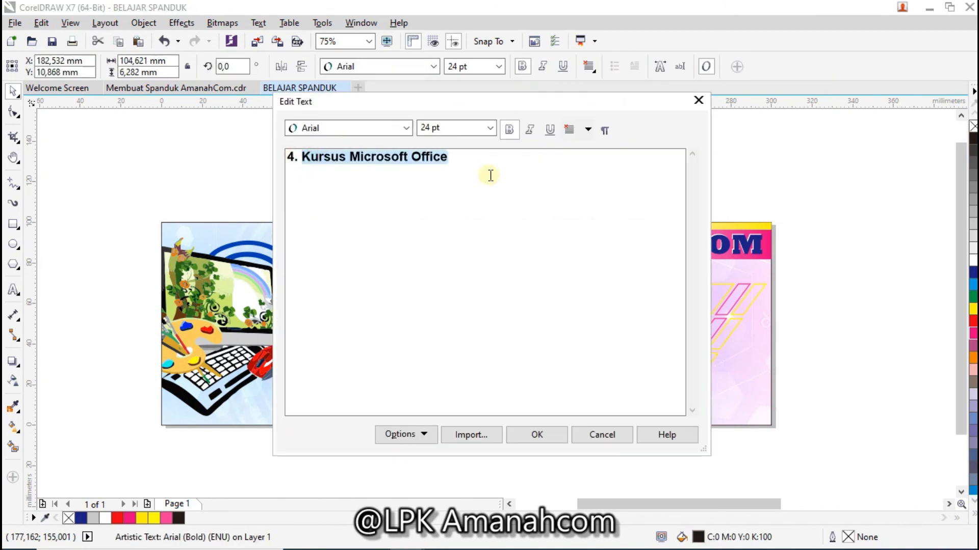
{"action": "type", "text": "Hotspot Pri"}
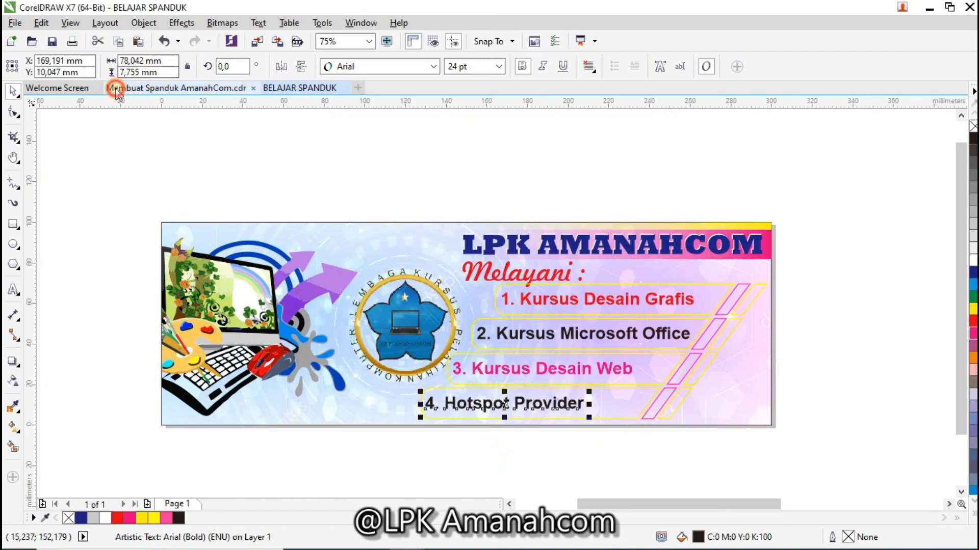
{"action": "left_click", "coordinate": [972, 359]}
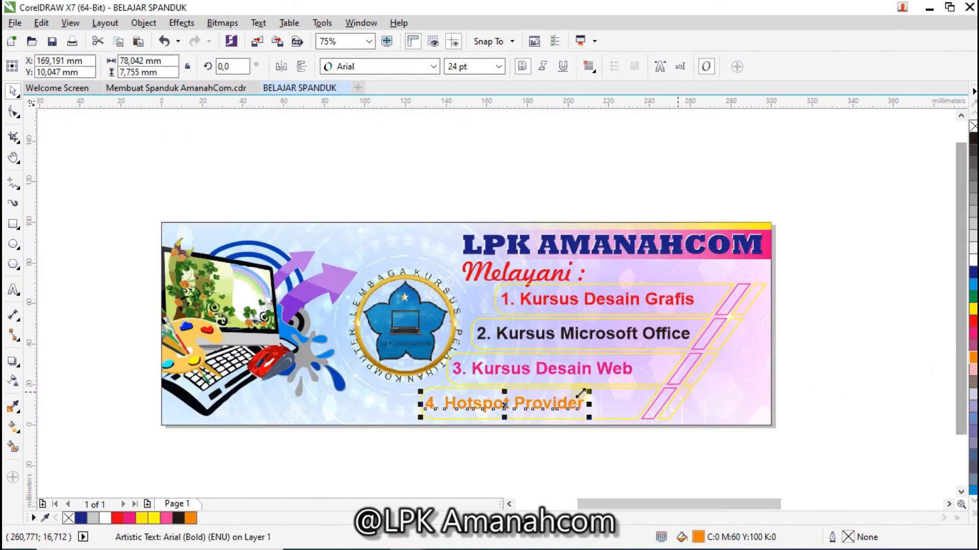
Nudge the "4. Hotspot Provider" text slightly right inside its frame, away from the frame's rounded end
{"action": "scroll", "coordinate": [502, 406], "scroll_direction": "up", "scroll_amount": 3}
{"action": "key", "text": "Right"}
{"action": "key", "text": "Right"}
{"action": "key", "text": "Right"}
{"action": "key", "text": "Right"}
{"action": "key", "text": "Right"}
{"action": "key", "text": "Right"}
{"action": "key", "text": "Right"}
{"action": "key", "text": "Right"}
{"action": "key", "text": "Right"}
{"action": "key", "text": "Right"}
{"action": "key", "text": "Right"}
{"action": "key", "text": "Right"}
{"action": "key", "text": "Right"}
{"action": "key", "text": "Right"}
{"action": "key", "text": "Right"}
{"action": "key", "text": "Right"}
{"action": "key", "text": "Right"}
{"action": "key", "text": "Right"}
{"action": "key", "text": "Right"}
{"action": "key", "text": "Right"}
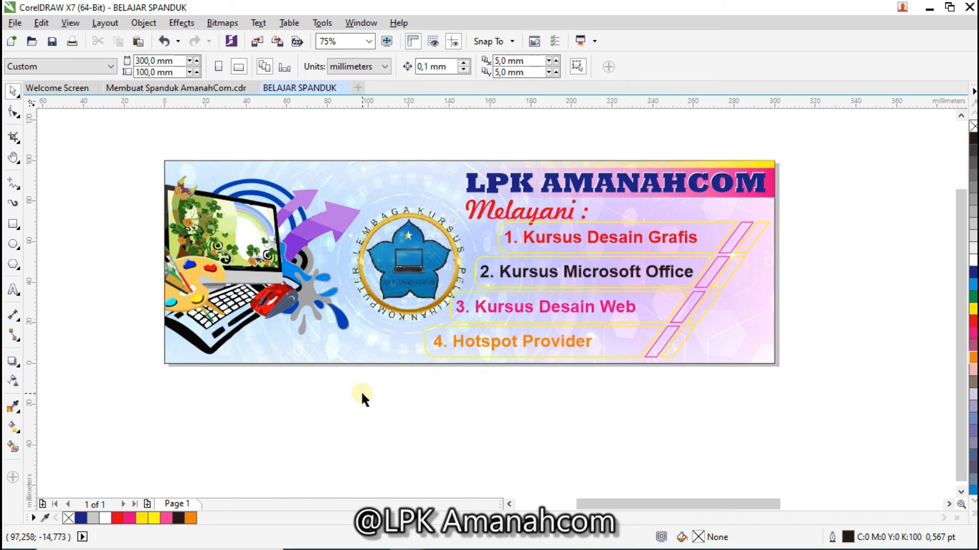
{"action": "left_click_drag", "start_coordinate": [961, 304], "coordinate": [967, 300]}
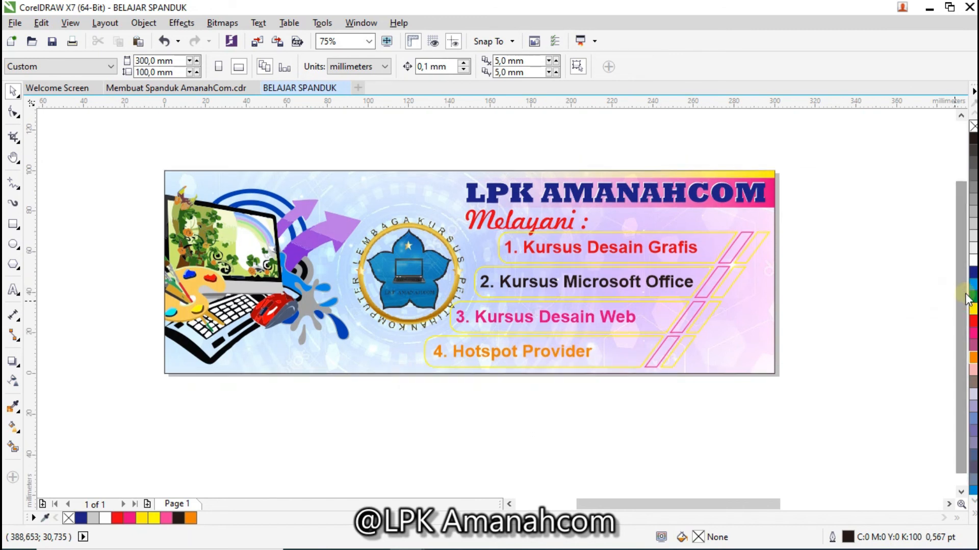